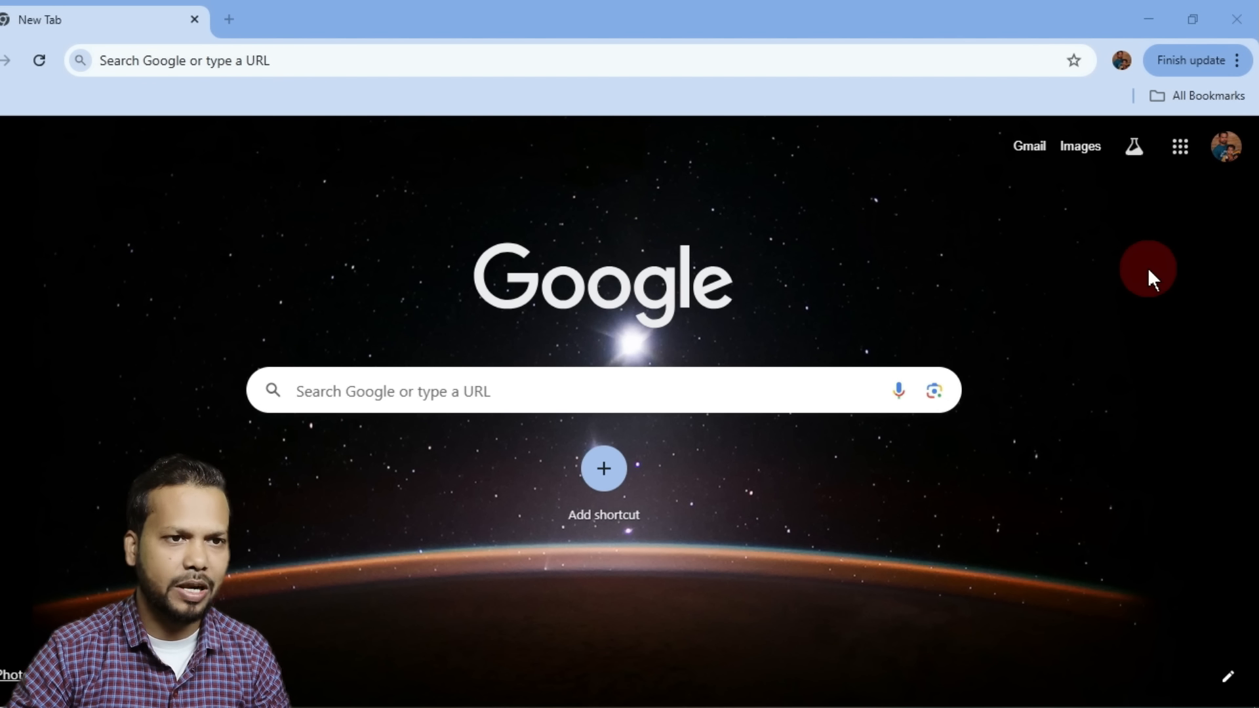
- Open NotebookLM from the list of Google apps
left_click(1182, 152)
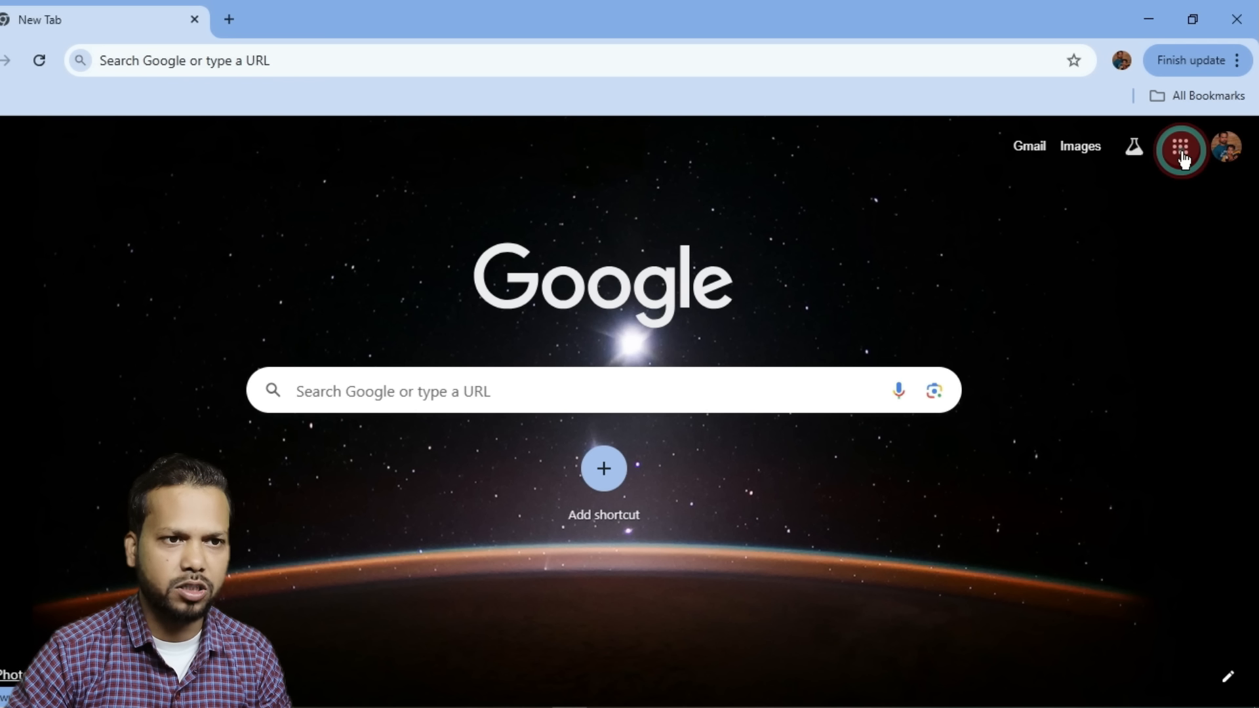
left_click(1182, 156)
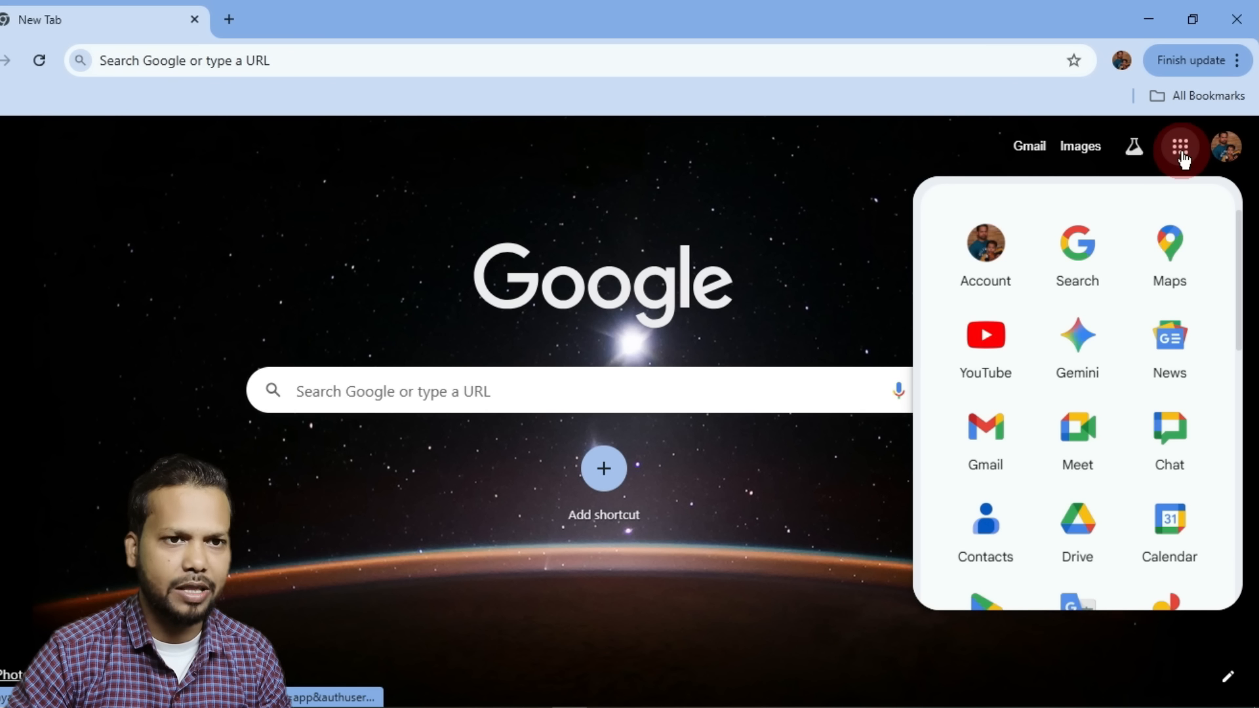
scroll(1194, 341, "down", 15)
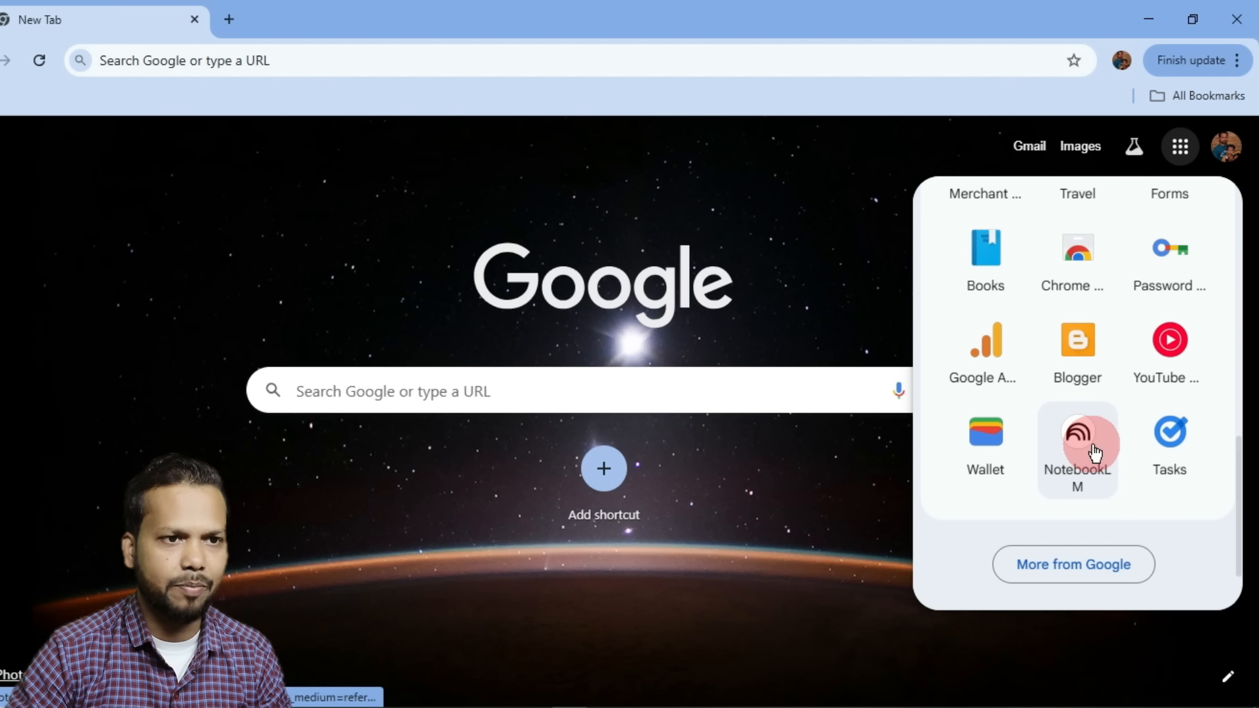
left_click(1089, 434)
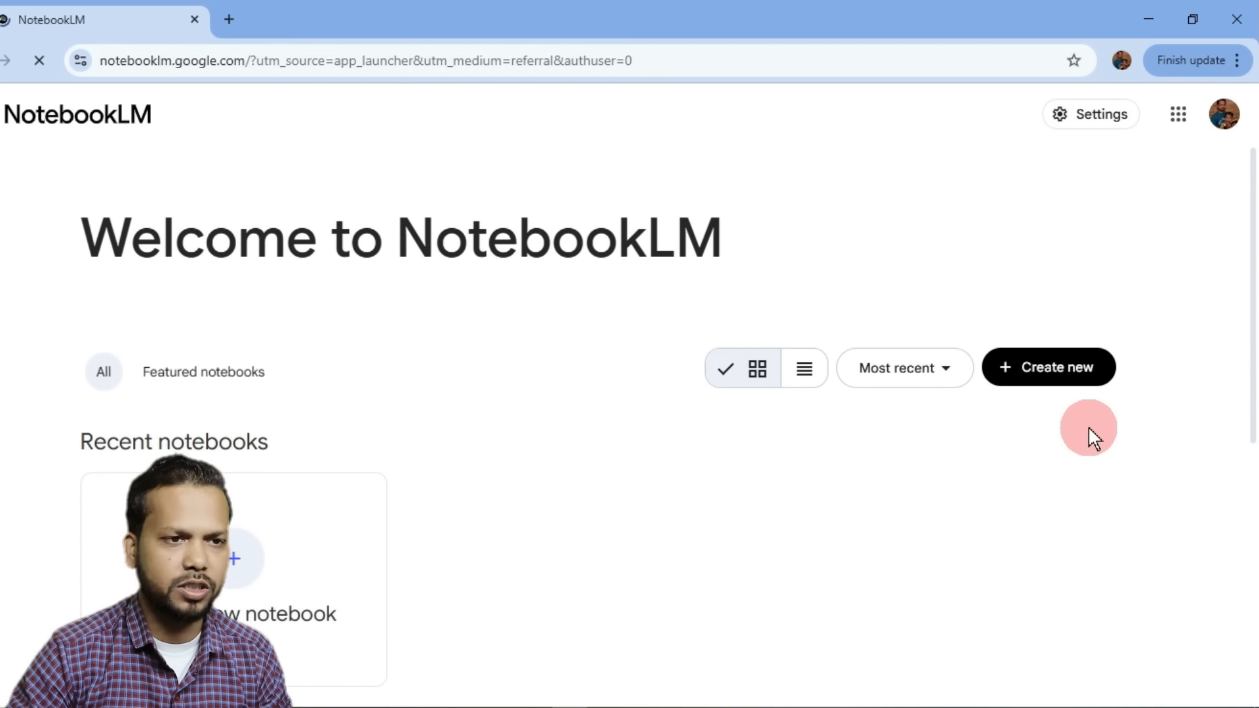
- Create a new notebook and upload the file Impact of AI Raw Text as its source
left_click(1048, 369)
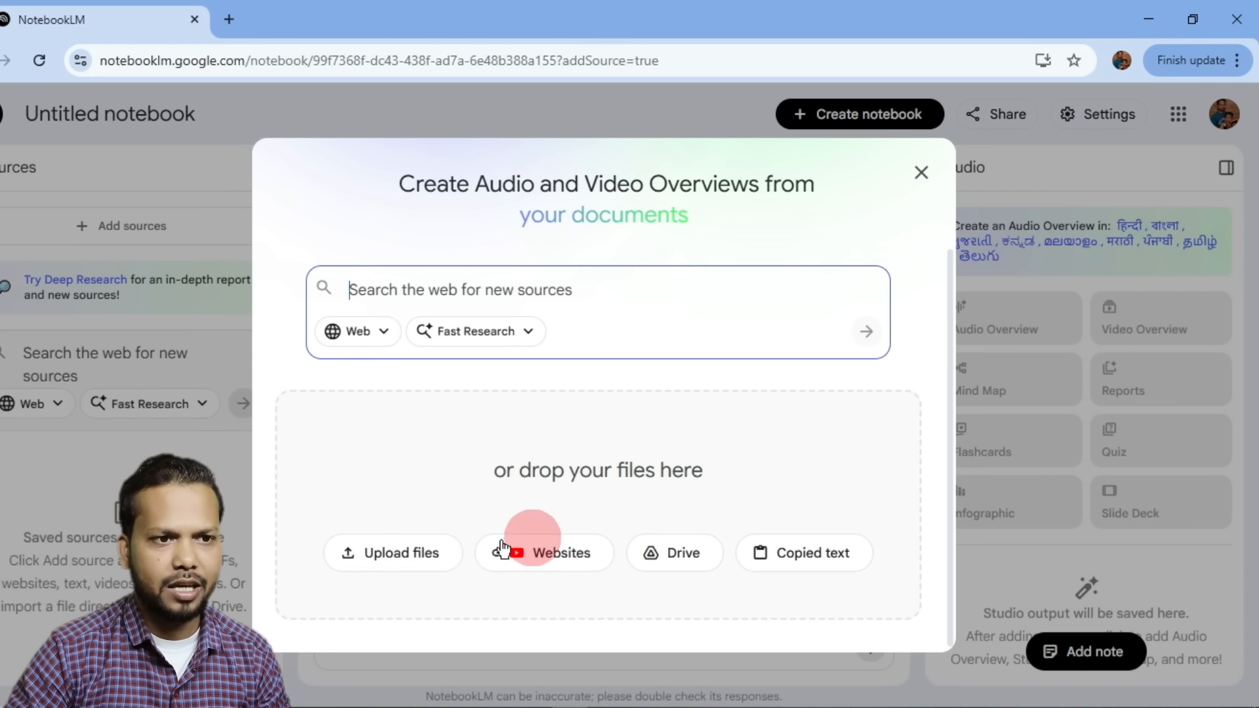
left_click(412, 568)
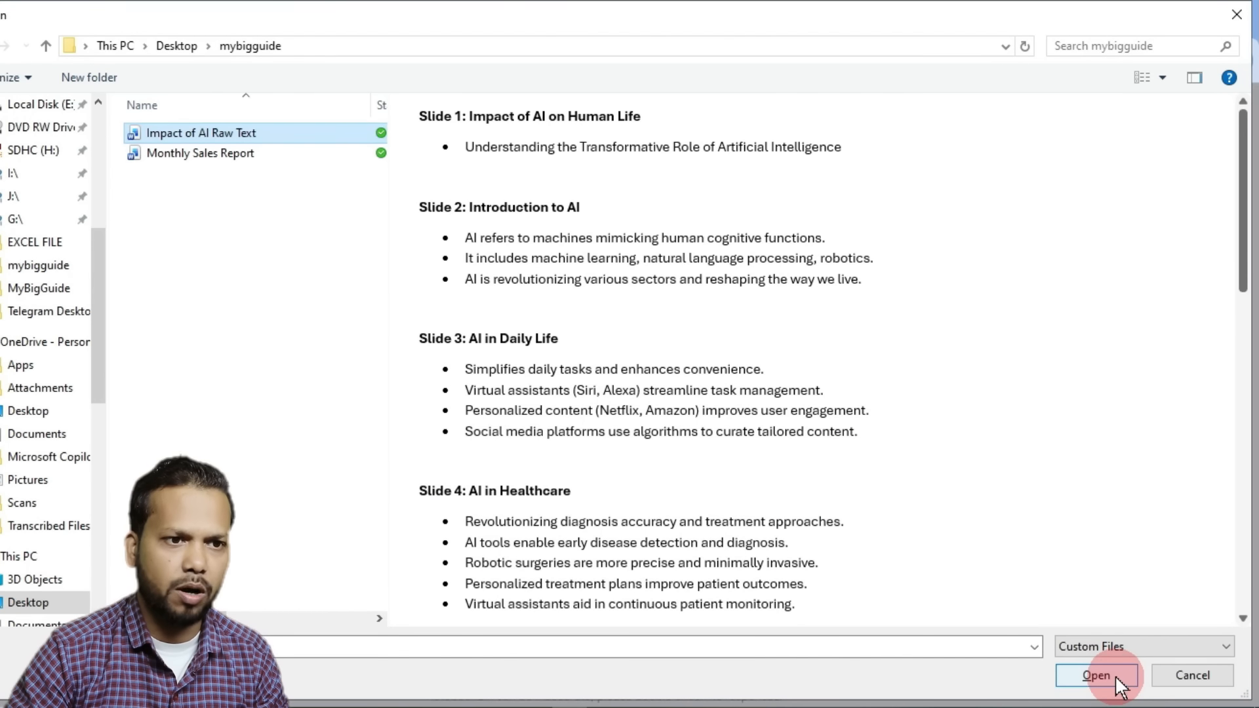
left_click(1115, 676)
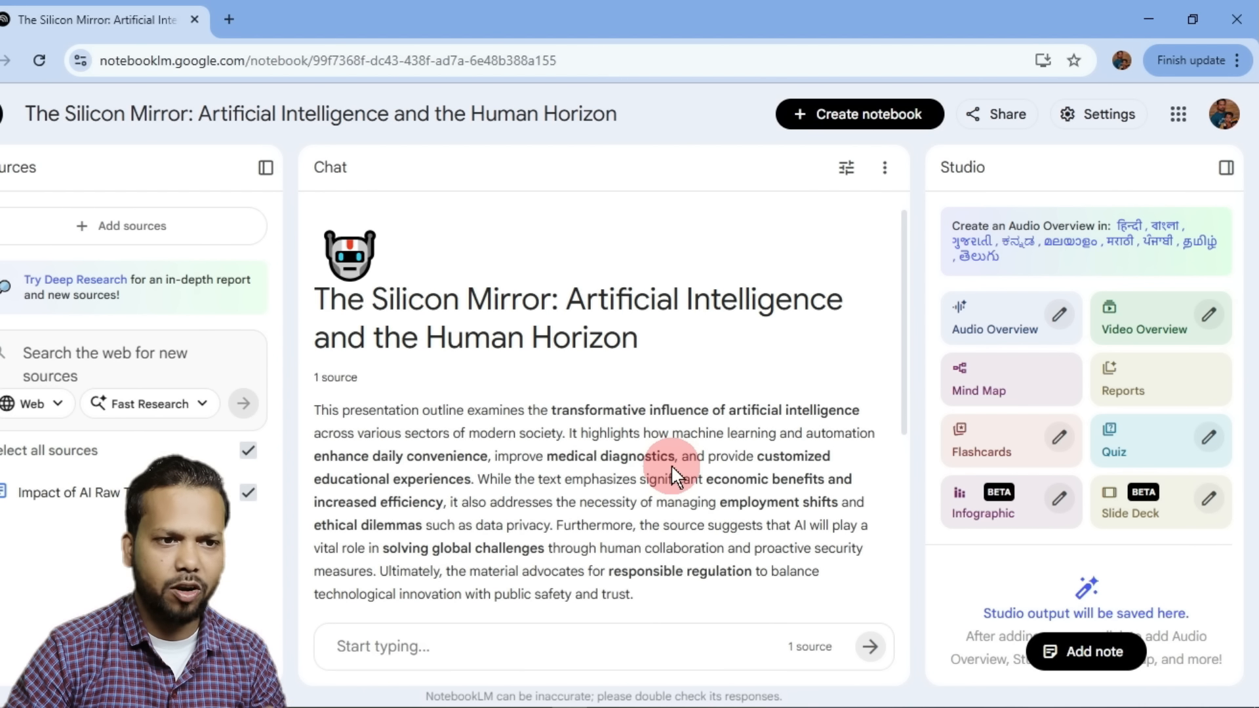
- Generate a slide deck from the uploaded source and open it to look through its slides
left_click(1173, 512)
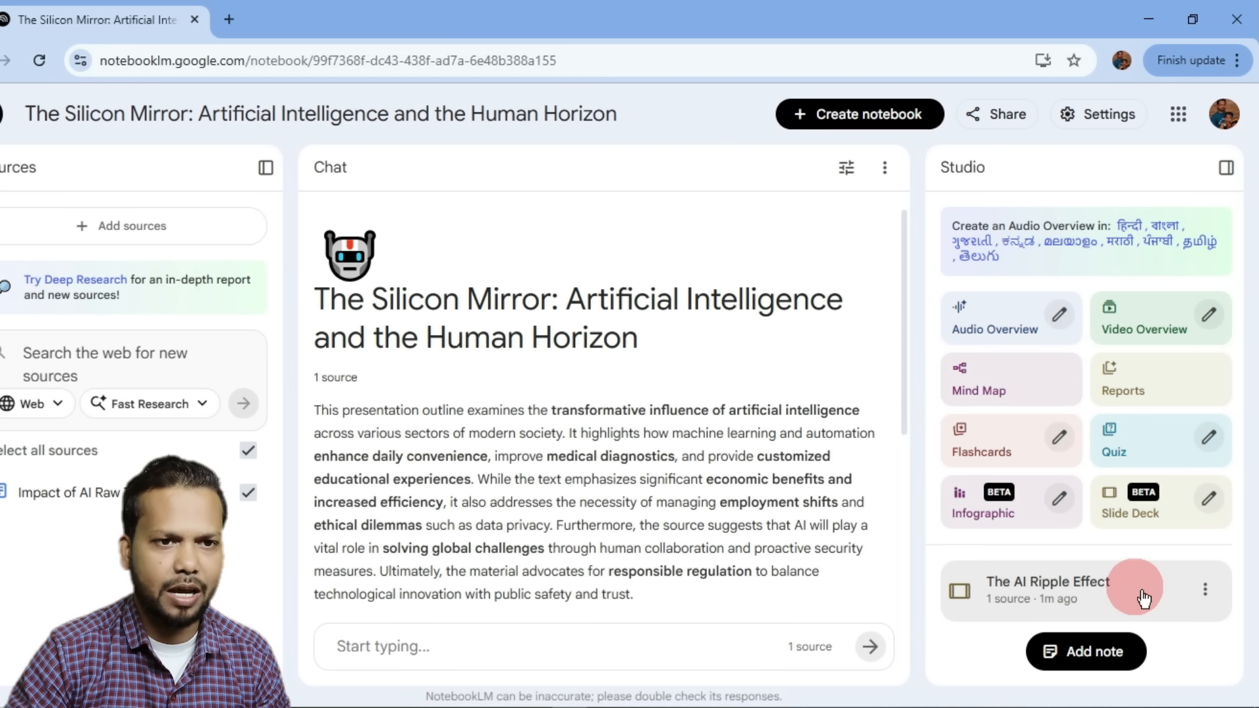
left_click(1140, 594)
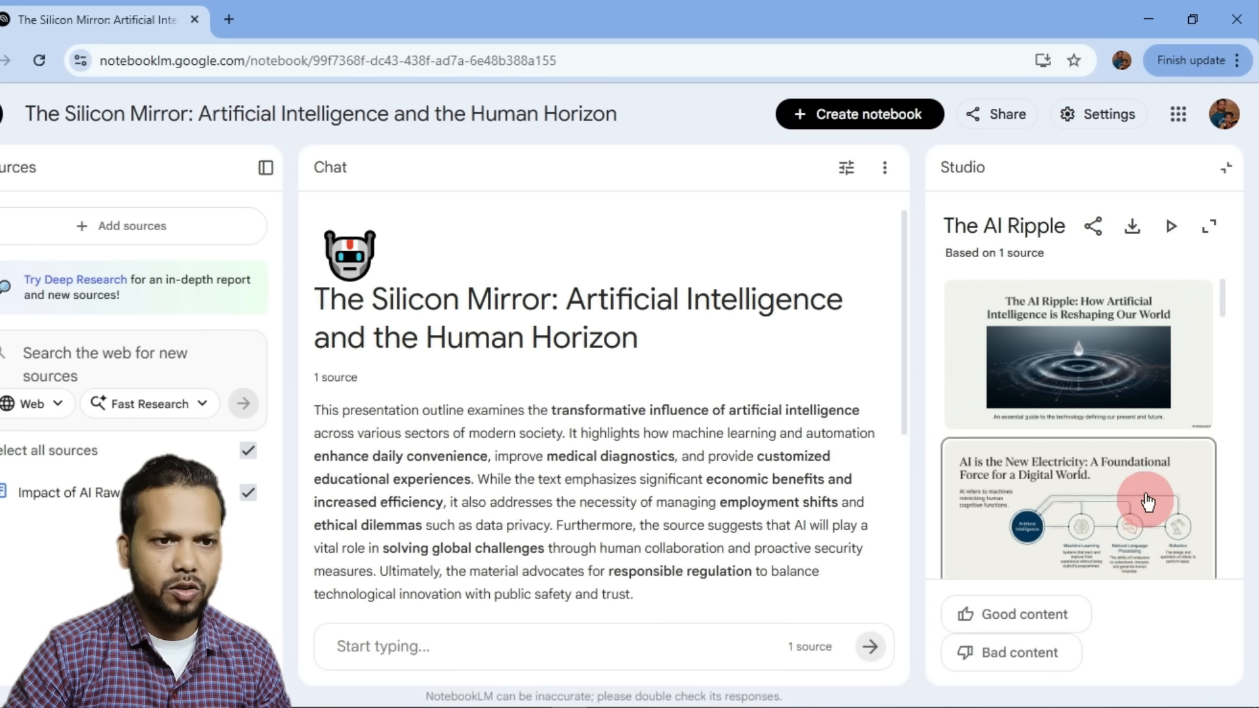
scroll(1145, 486, "down", 8)
scroll(1151, 484, "down", 10)
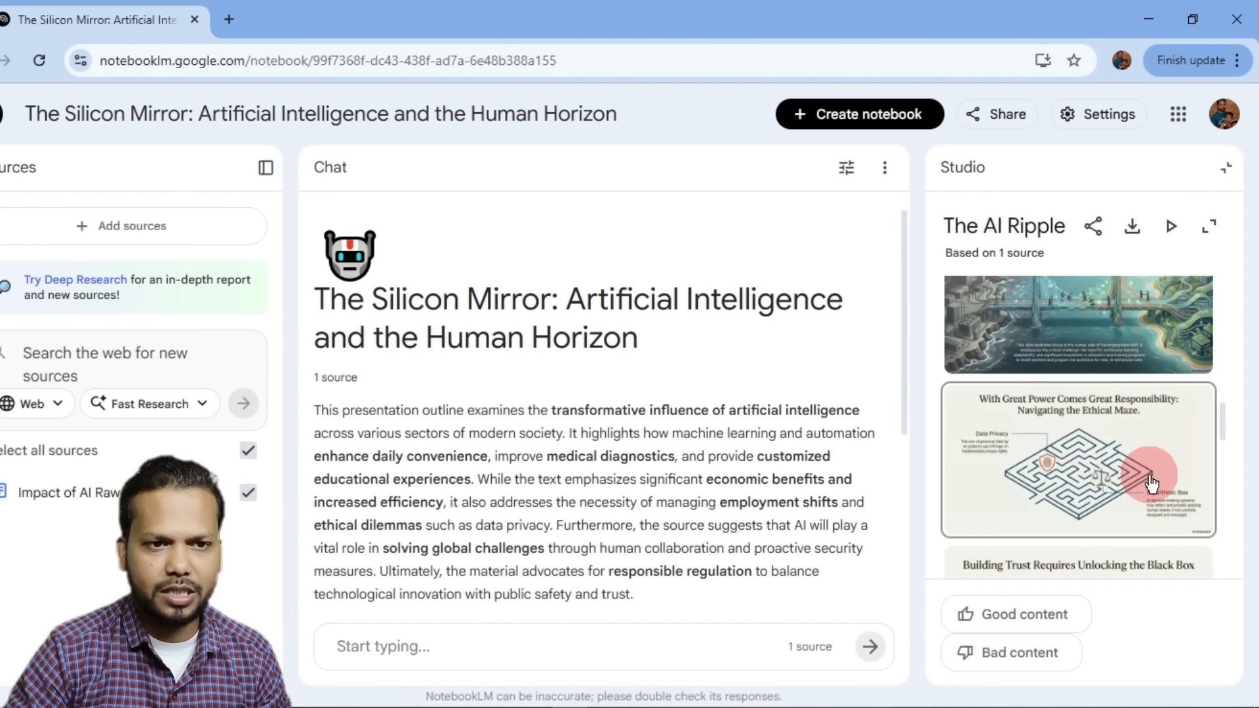
scroll(1154, 472, "up", 6)
scroll(1154, 453, "up", 10)
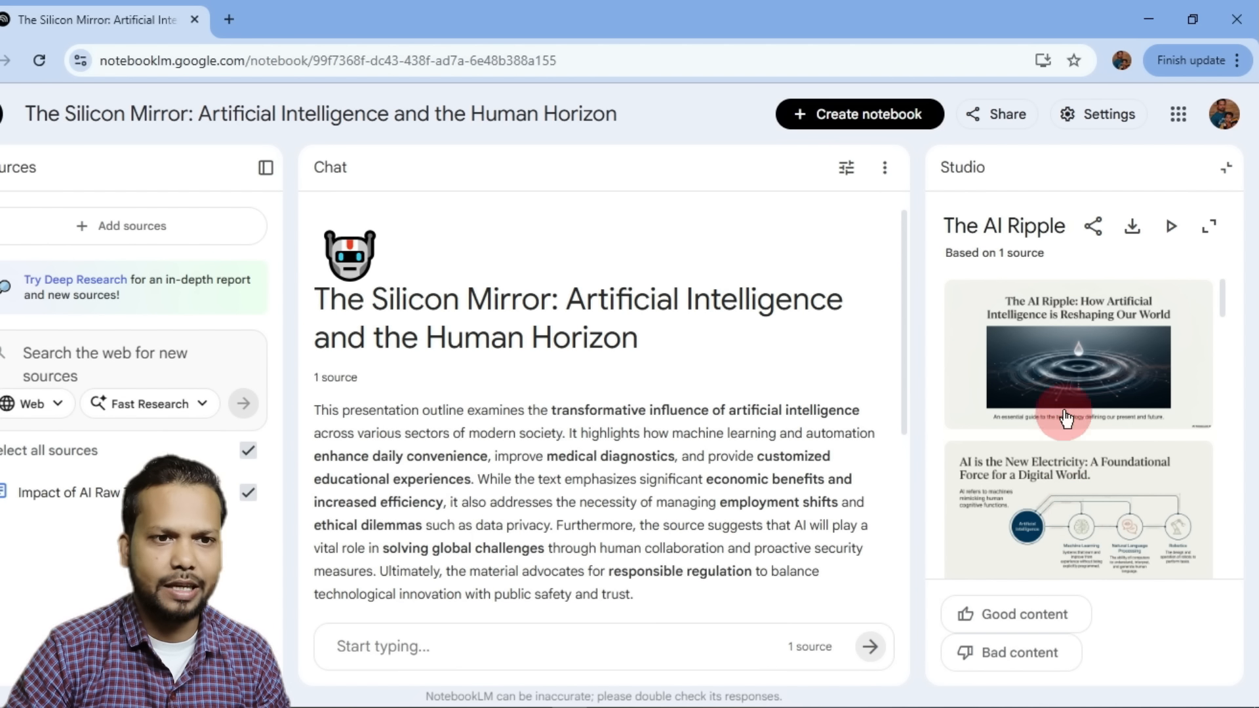
- Download the generated slide deck about AI
left_click(1129, 222)
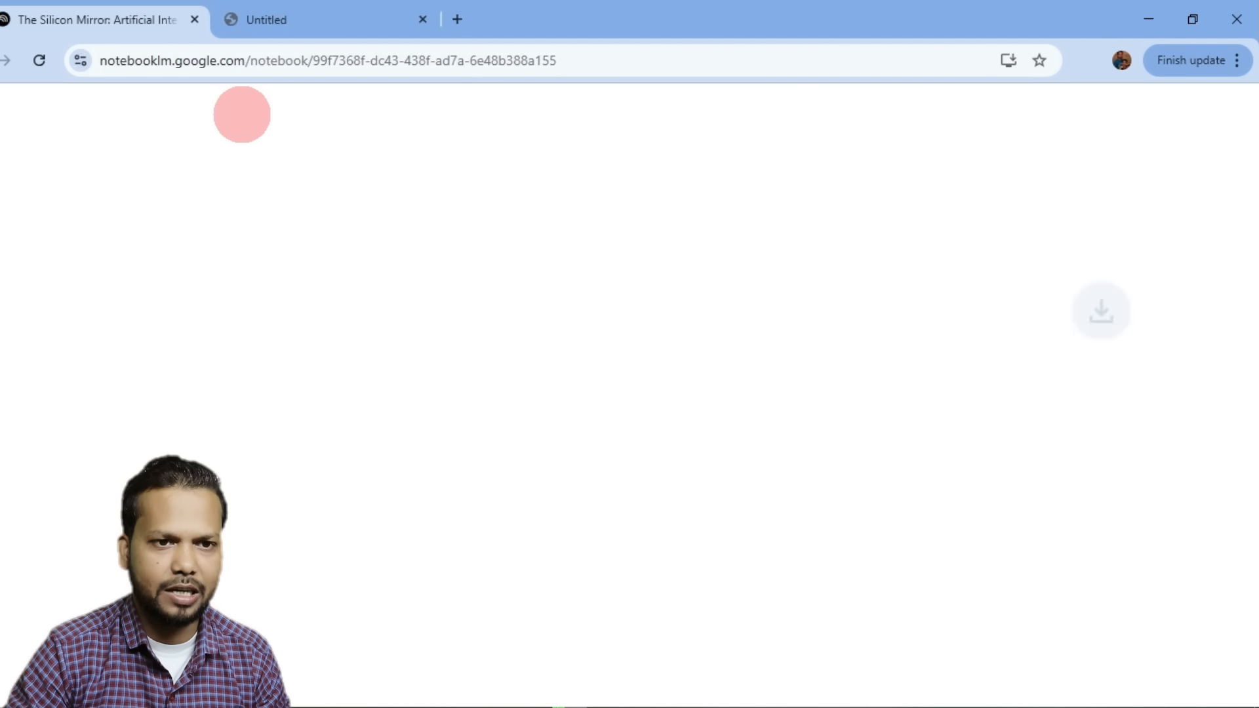
left_click(1083, 59)
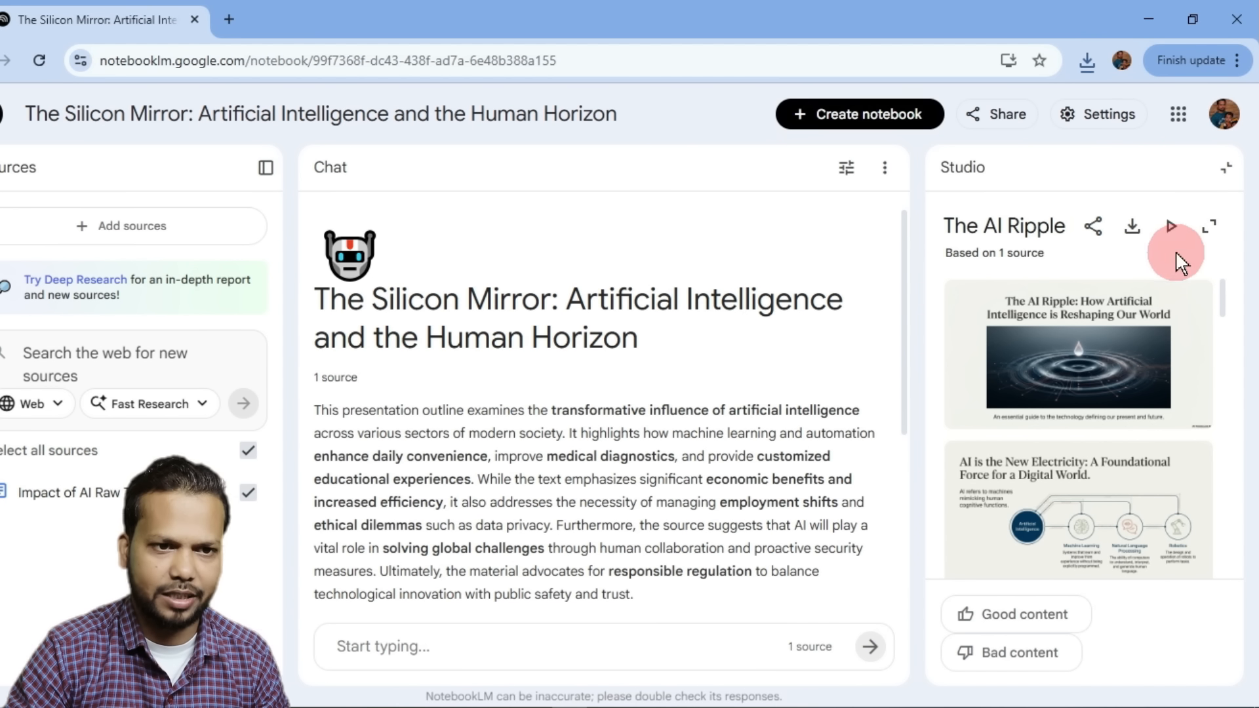
- Play the generated deck as a full-screen slideshow and advance through its slides
left_click(1171, 227)
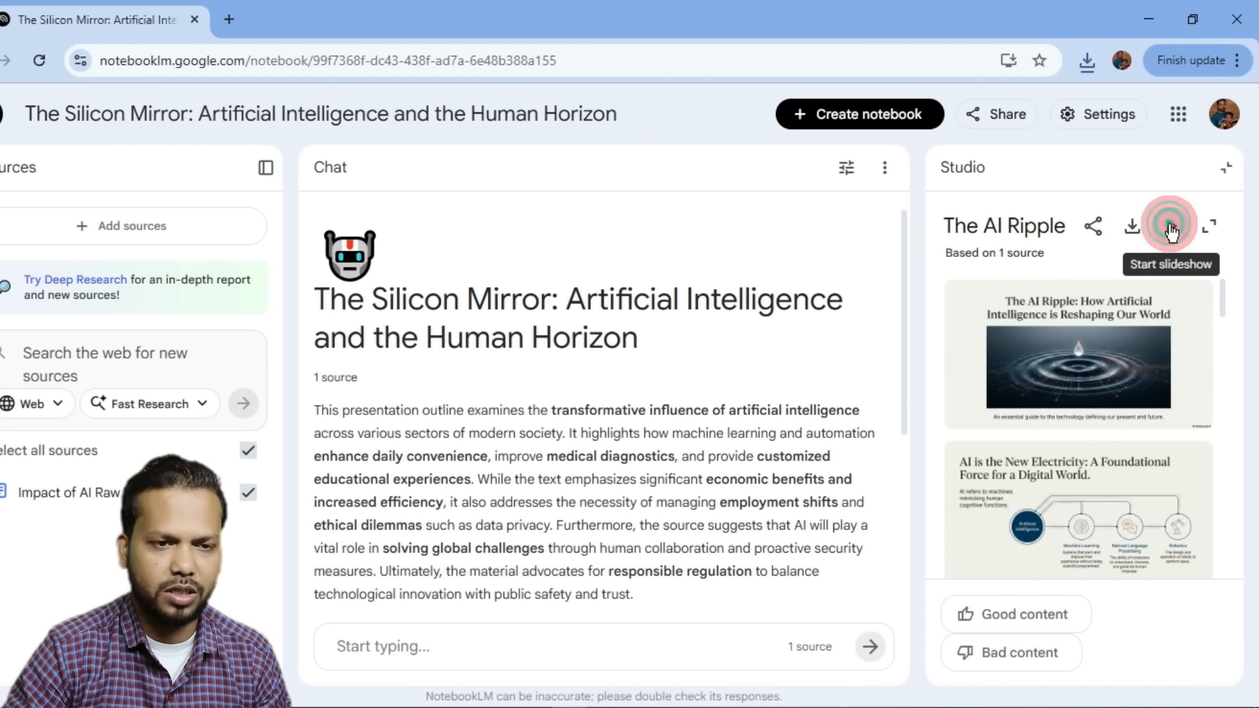
left_click(1170, 227)
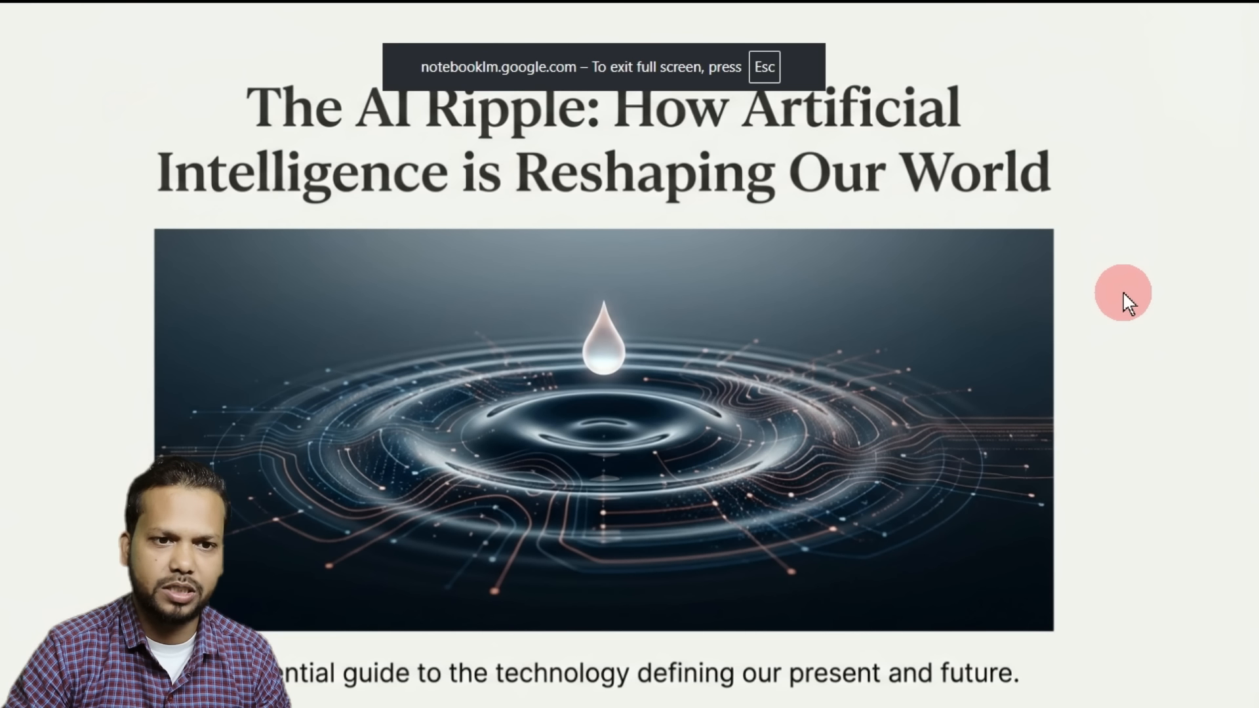
left_click(1123, 295)
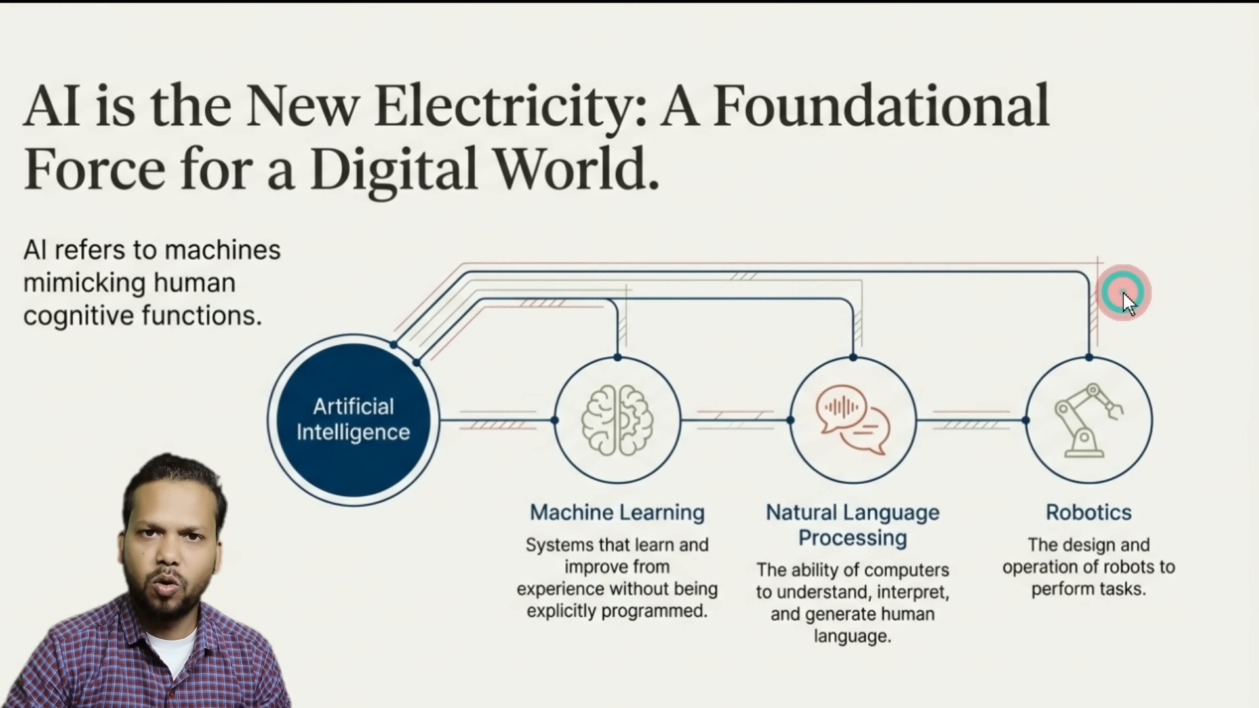
left_click(1123, 292)
left_click(1123, 292)
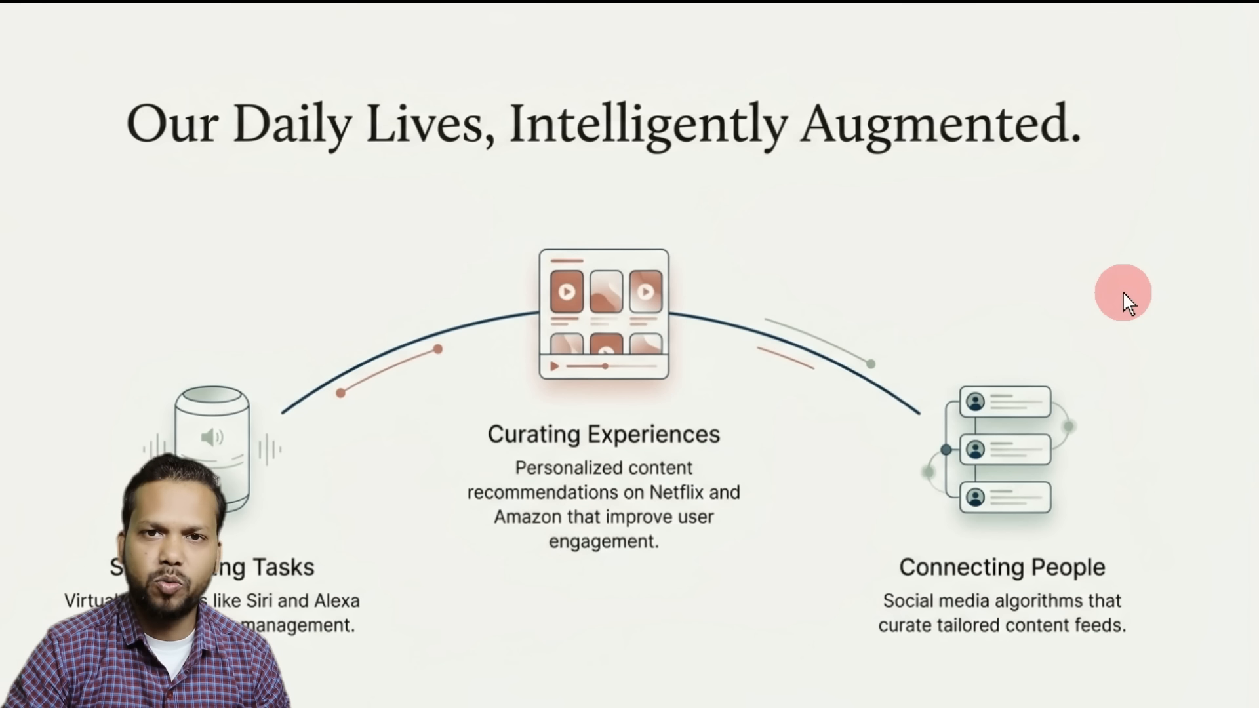
left_click(1123, 292)
left_click(1123, 292)
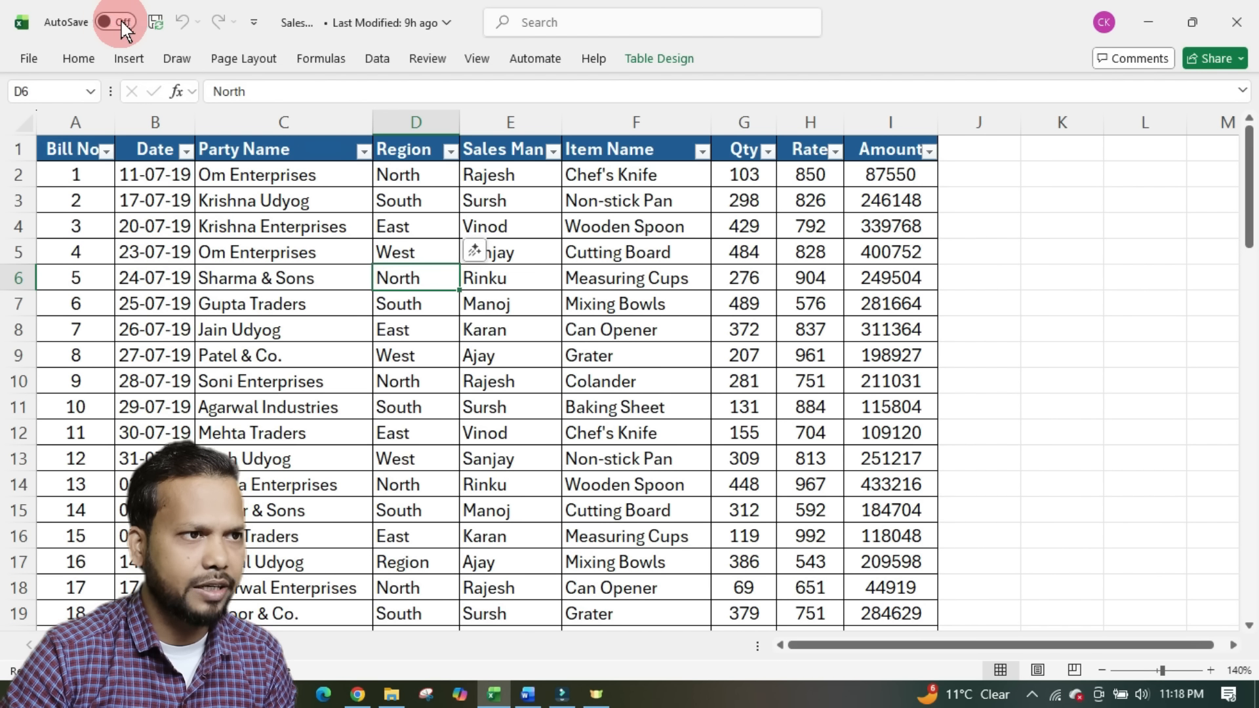
- In Excel, turn on AutoSave for the sales workbook and open a Copilot chat from cell D6
left_click(352, 268)
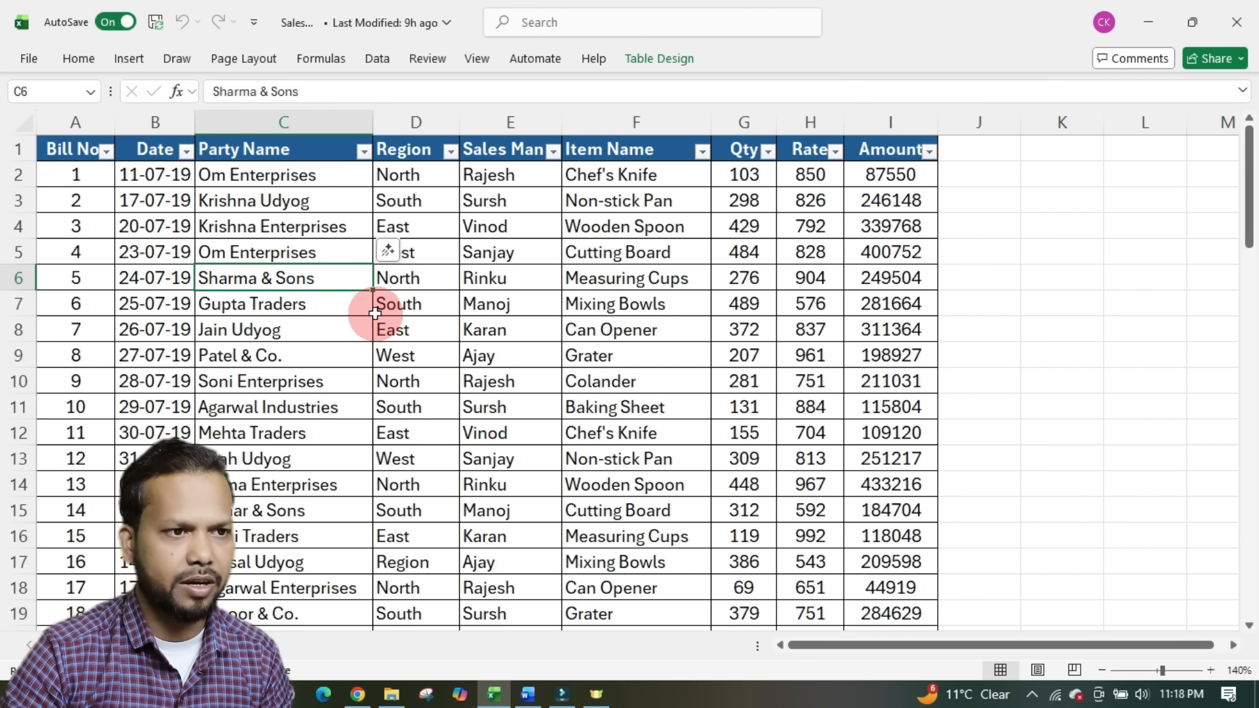
left_click(435, 277)
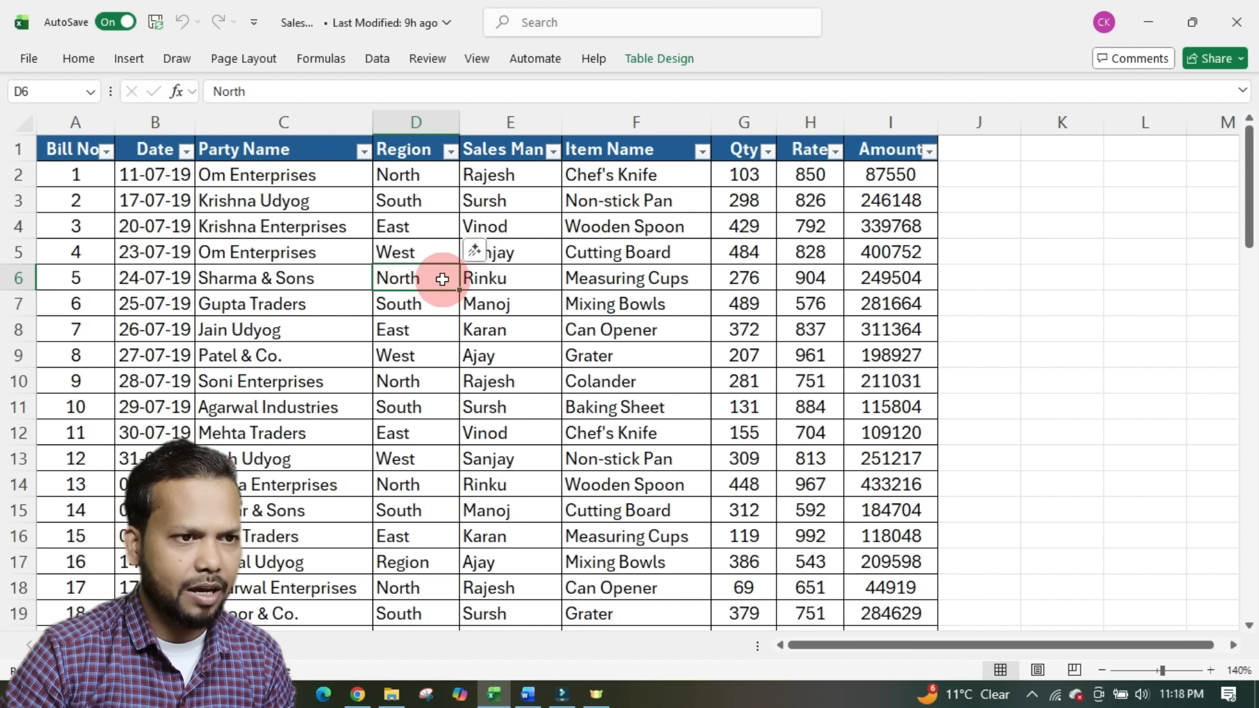
left_click(474, 250)
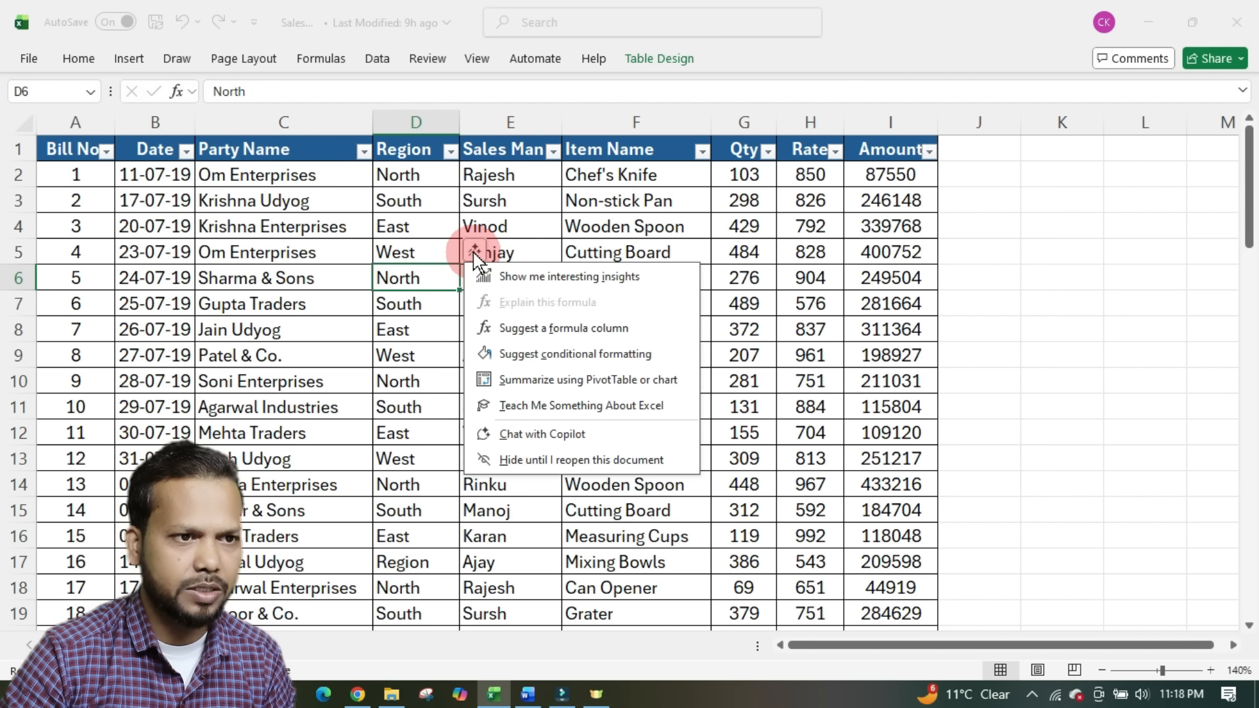
left_click(615, 439)
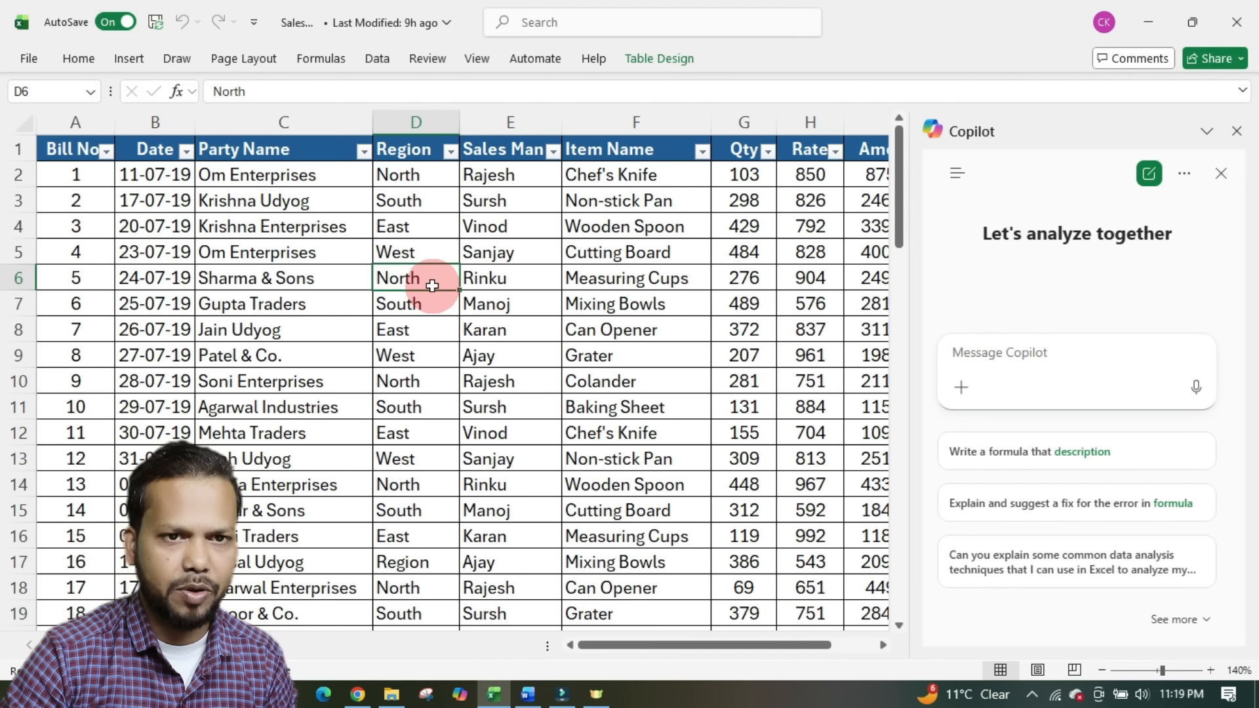
- Ask Copilot "What are my 3 best products by sales amount" and add its answer to a new sheet
scroll(434, 287, "down", 2)
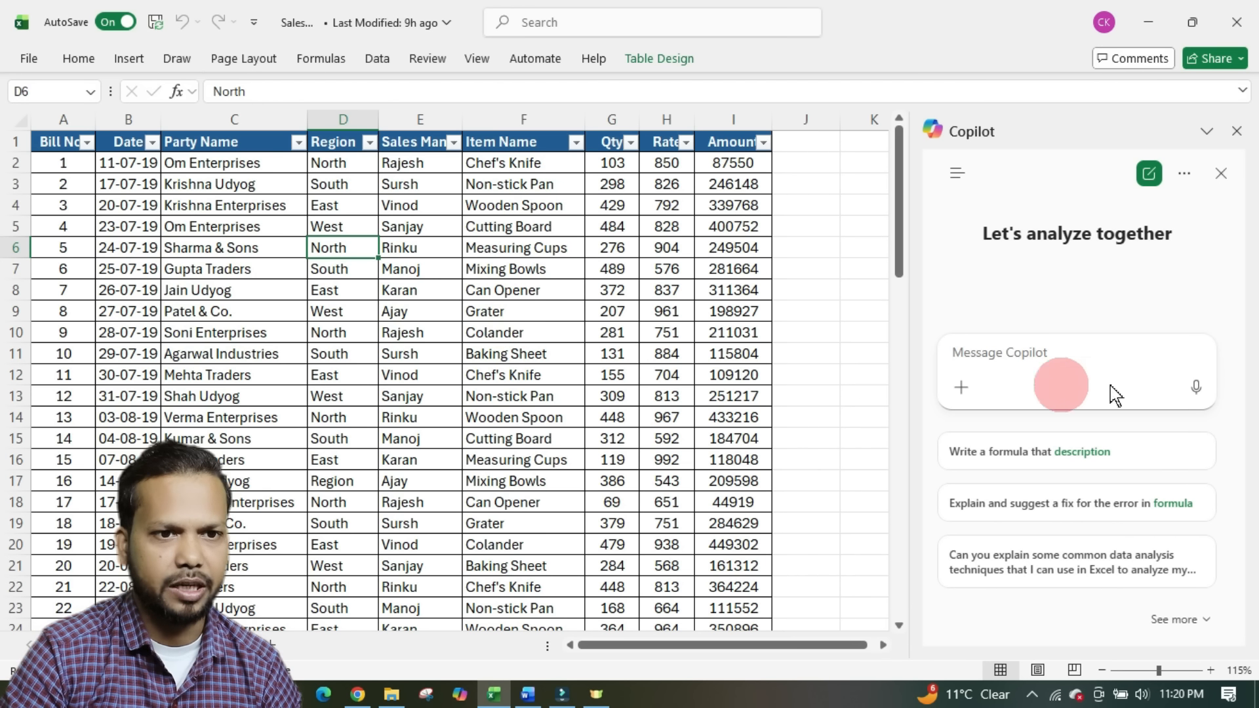
type("What are my 3 best products")
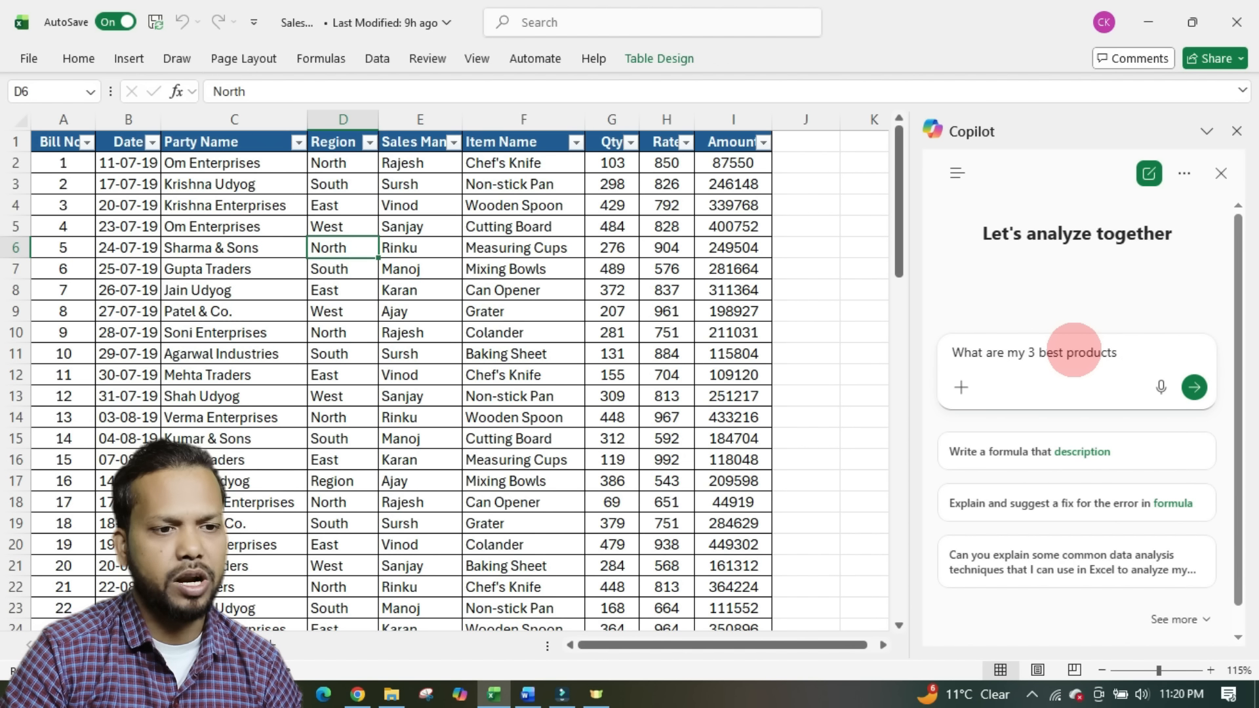
type(" by sales amount")
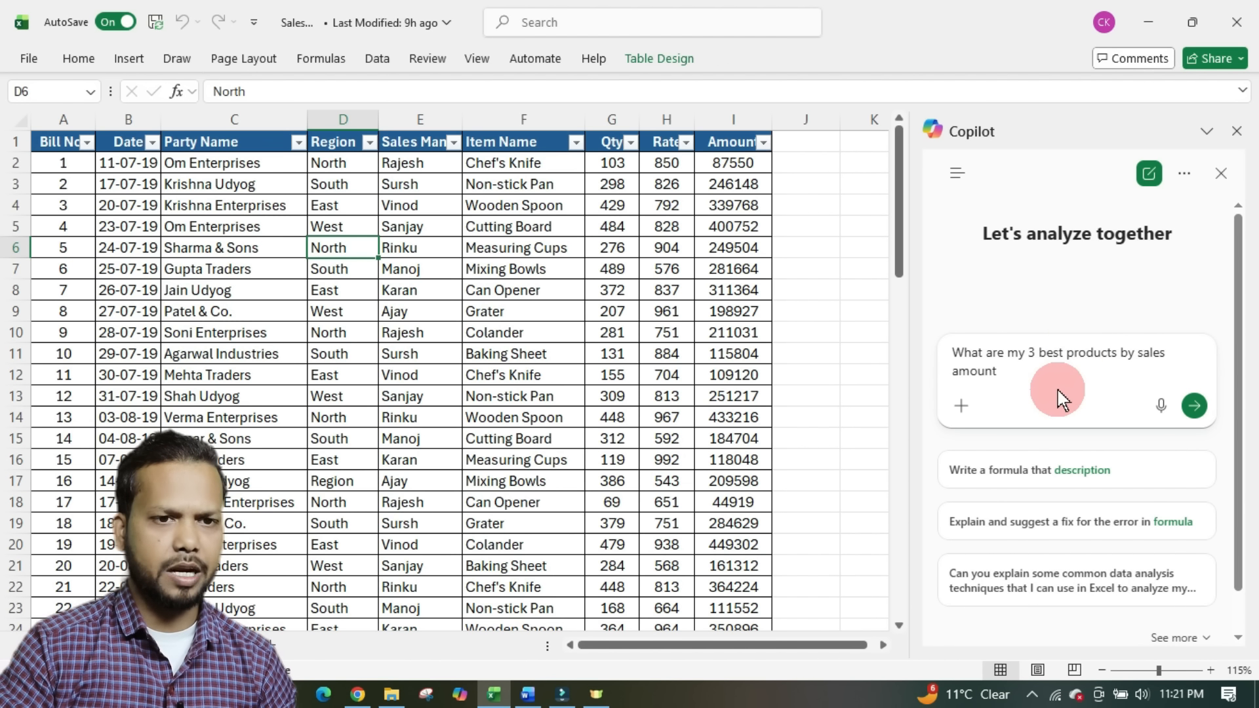
key("Return")
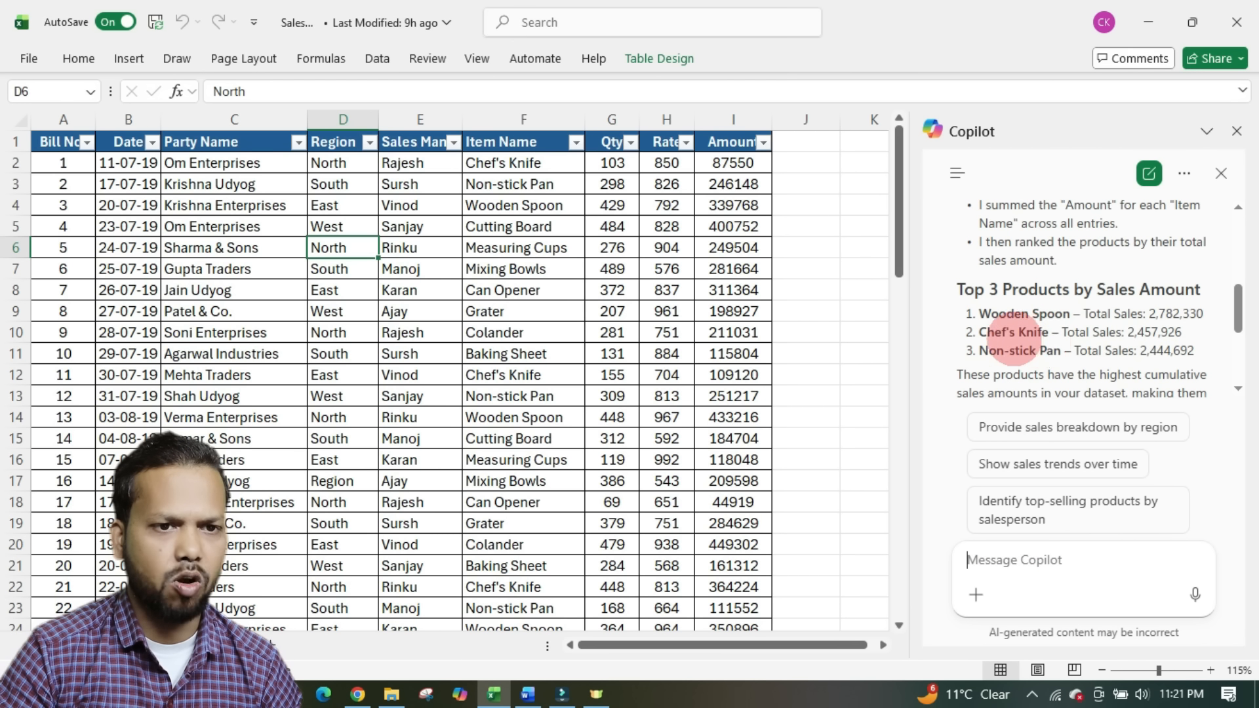
scroll(1037, 347, "down", 3)
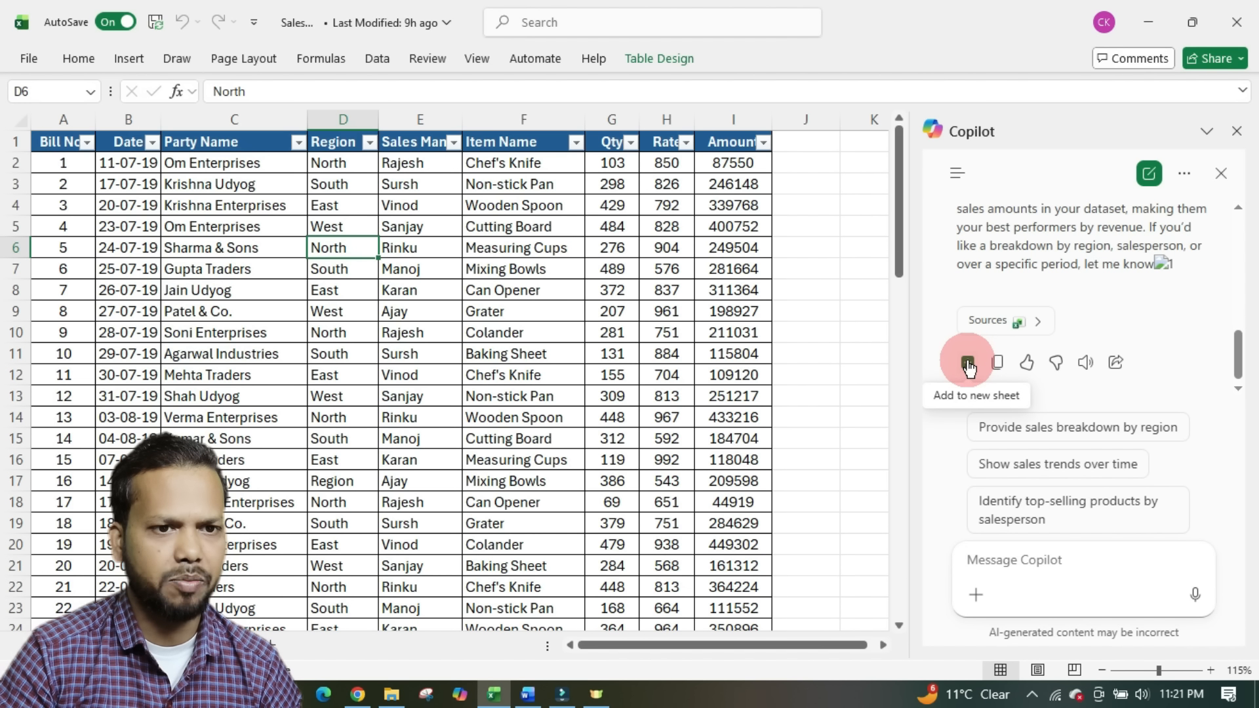
left_click(968, 365)
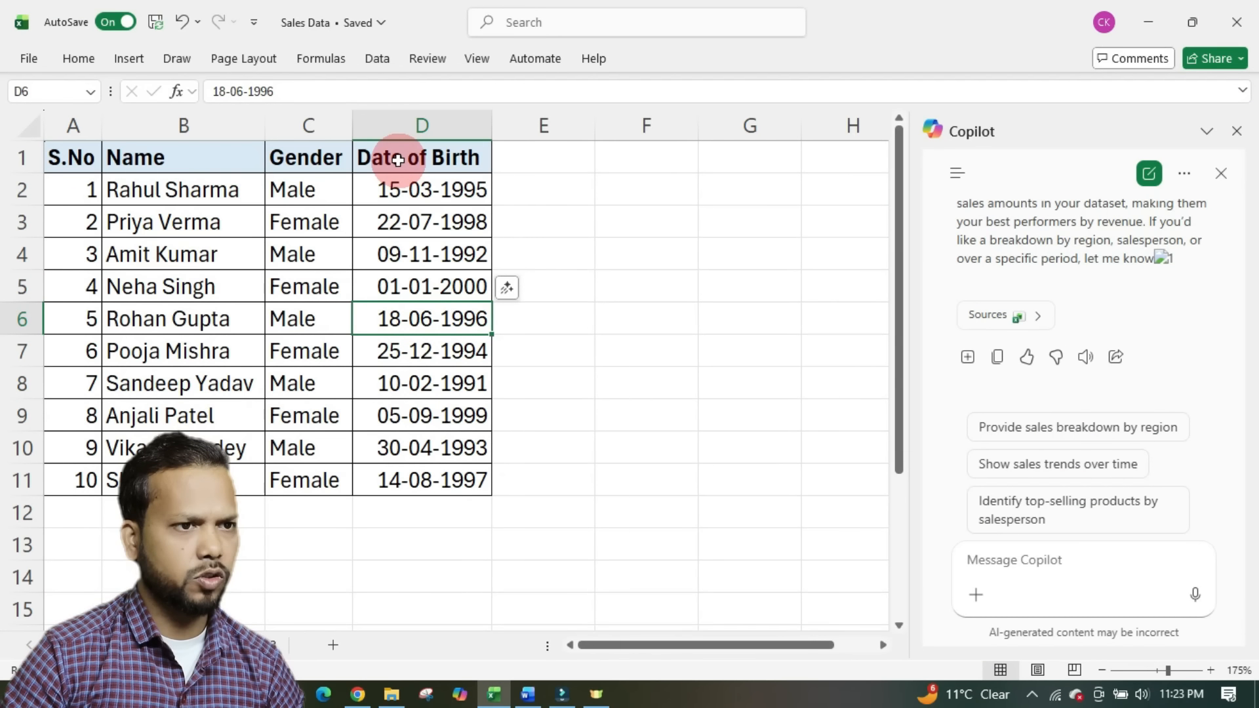
- On the sheet with the Date of Birth column, ask Copilot to "calculate age"
left_click_drag(397, 160, 402, 481)
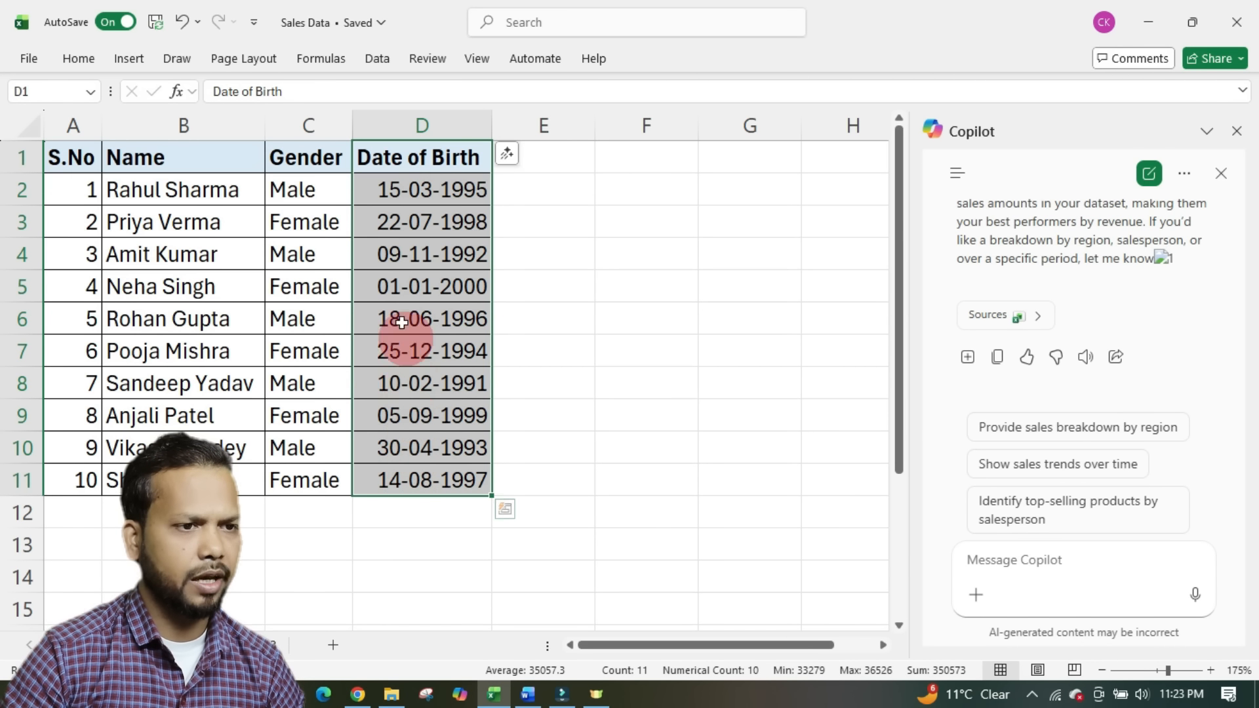
left_click(407, 317)
left_click(451, 352)
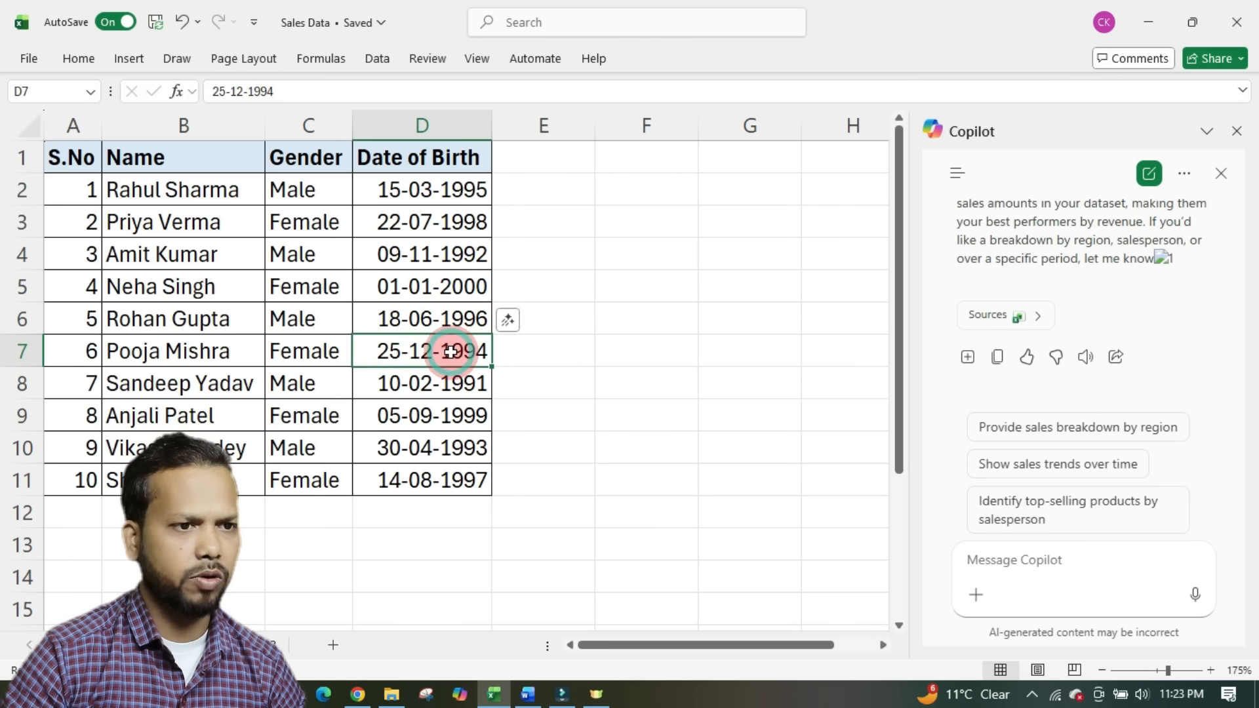
left_click(1037, 560)
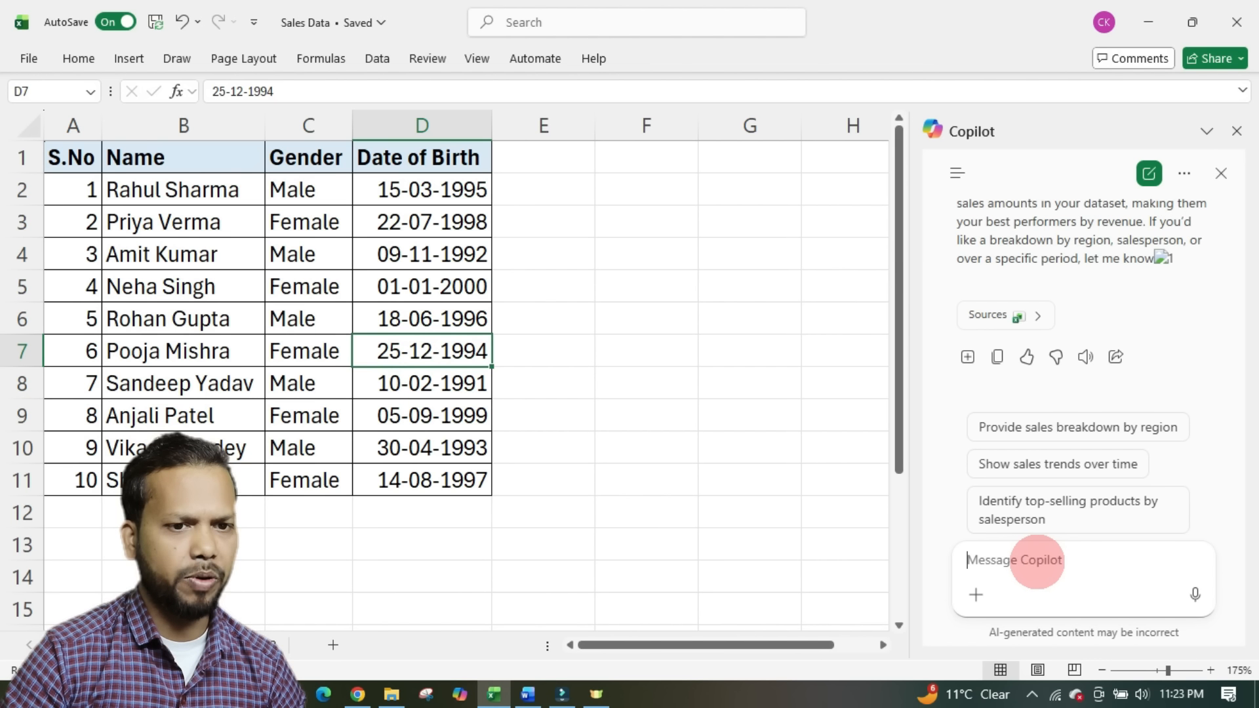
type("calculate ")
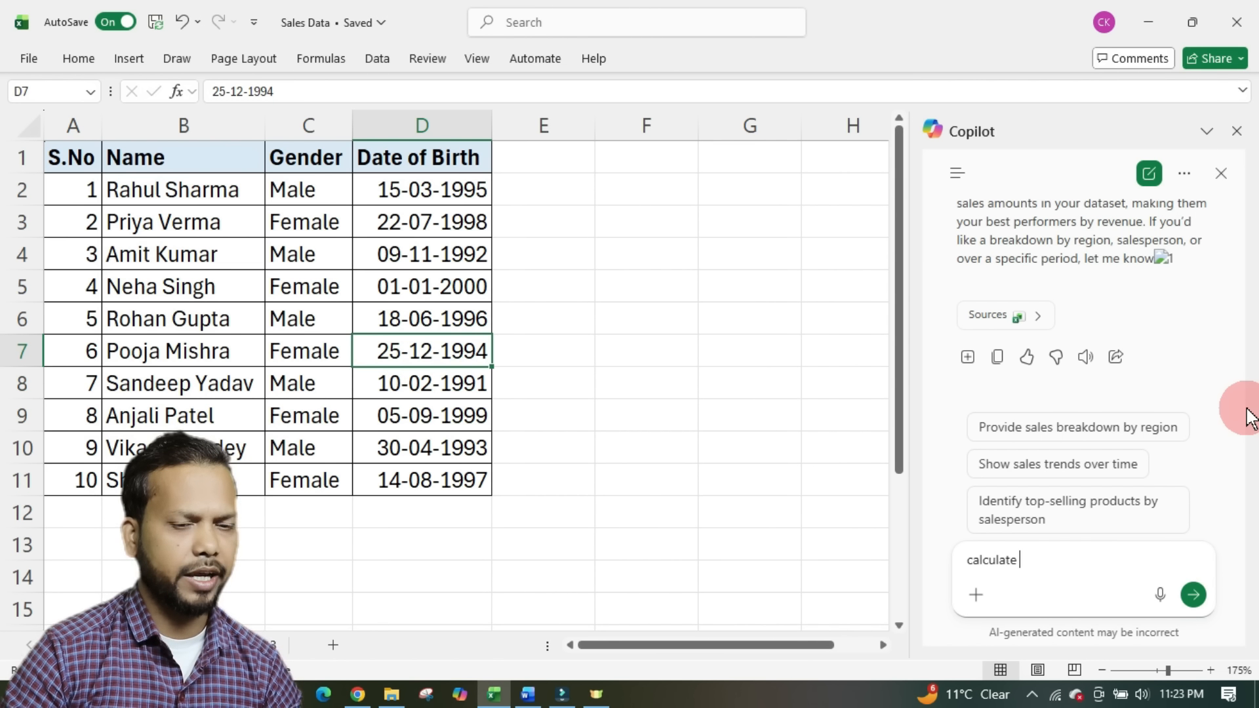
type("age")
key("Return")
- Examine Copilot's age table for all people, including its age column and the closing note
scroll(1119, 335, "down", 5)
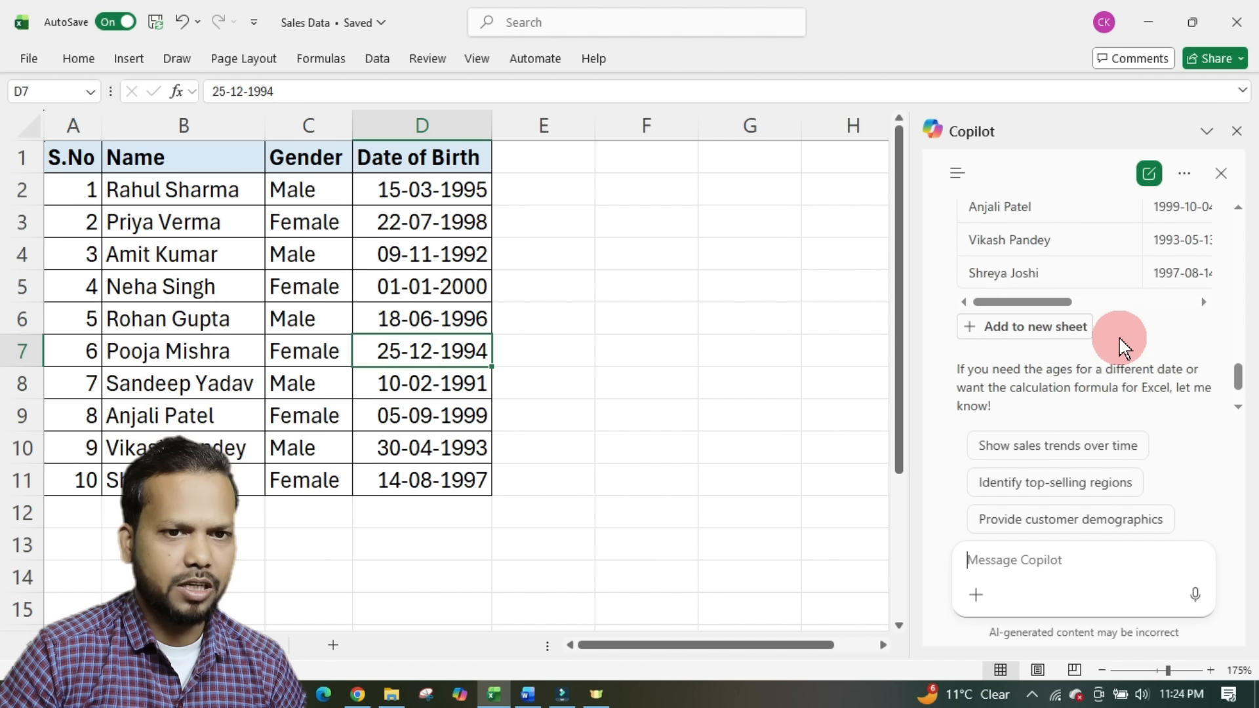
scroll(1123, 348, "down", 2)
left_click_drag(1045, 277, 1170, 272)
scroll(1138, 267, "up", 3)
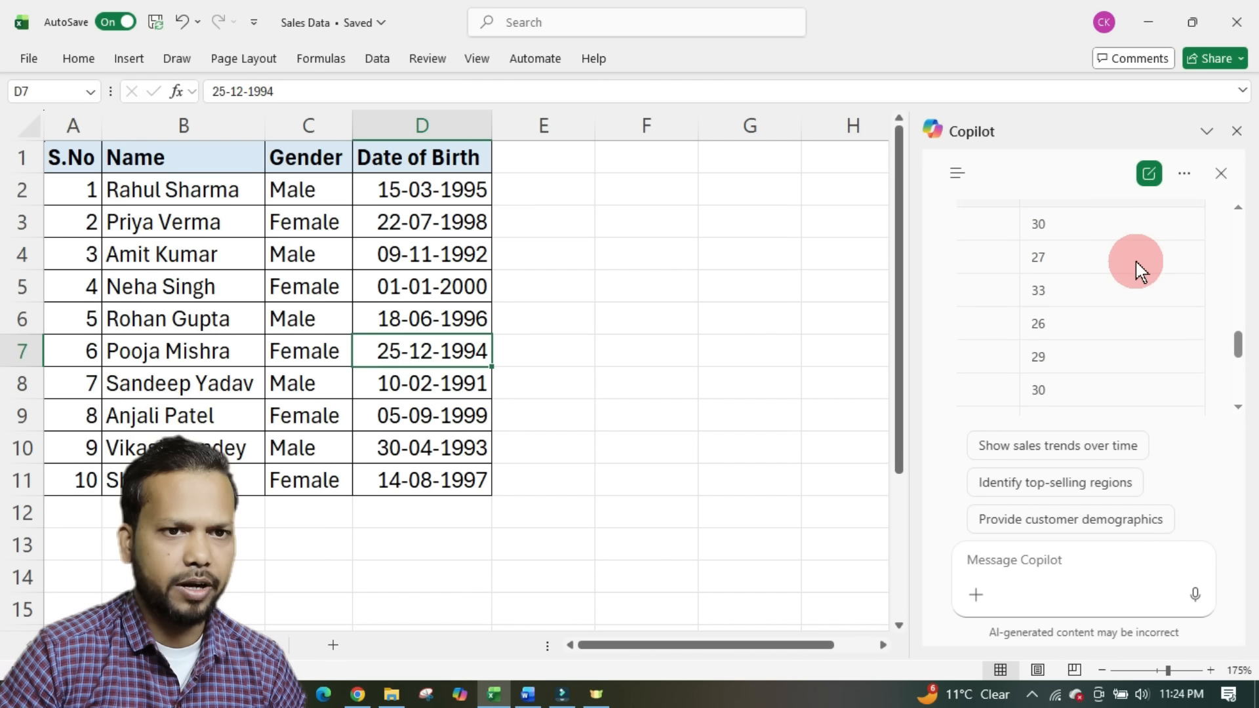
scroll(1137, 261, "up", 3)
scroll(1099, 325, "down", 10)
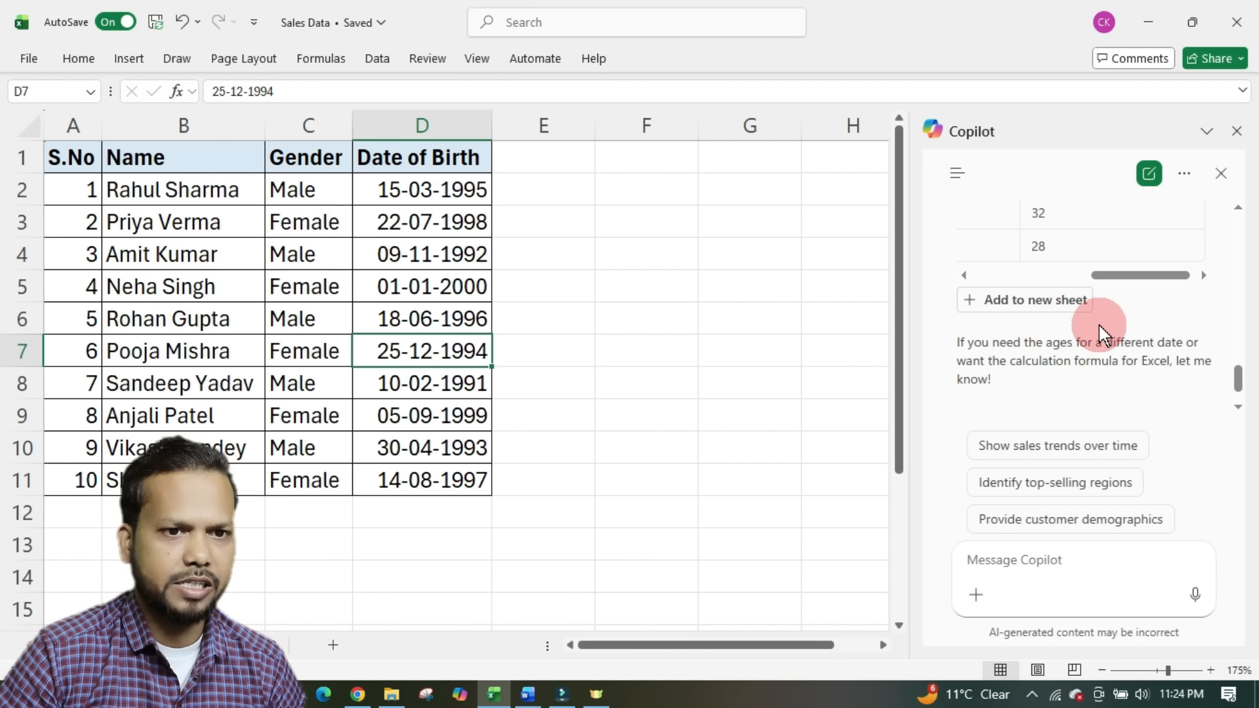
- Add Copilot's age table to a new sheet and widen its Name column to fit the full names
left_click(1020, 307)
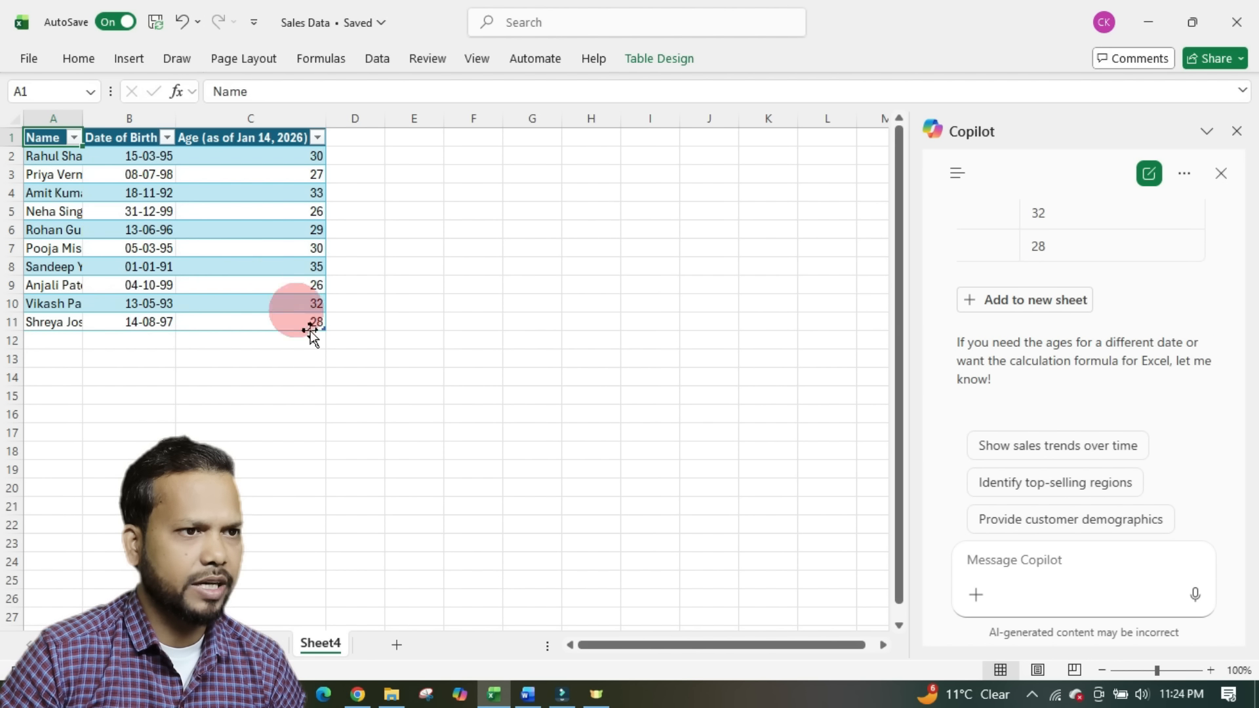
scroll(464, 366, "up", 3, "ctrl")
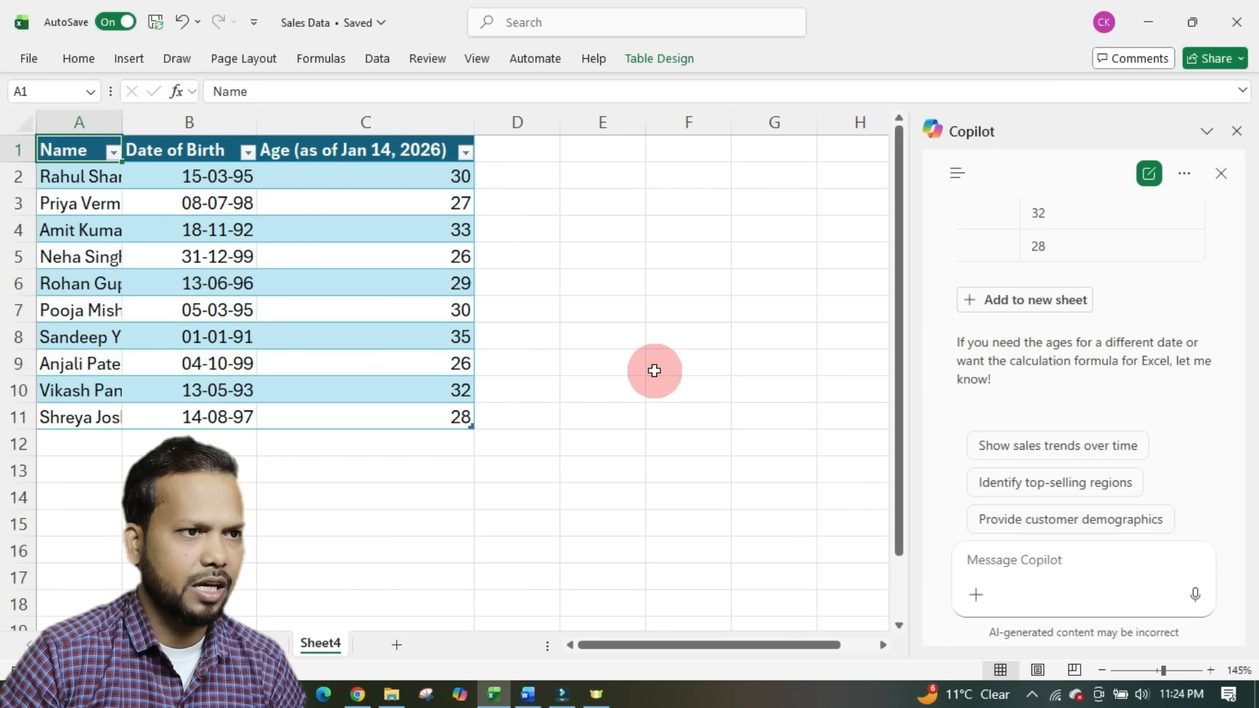
double_click(121, 122)
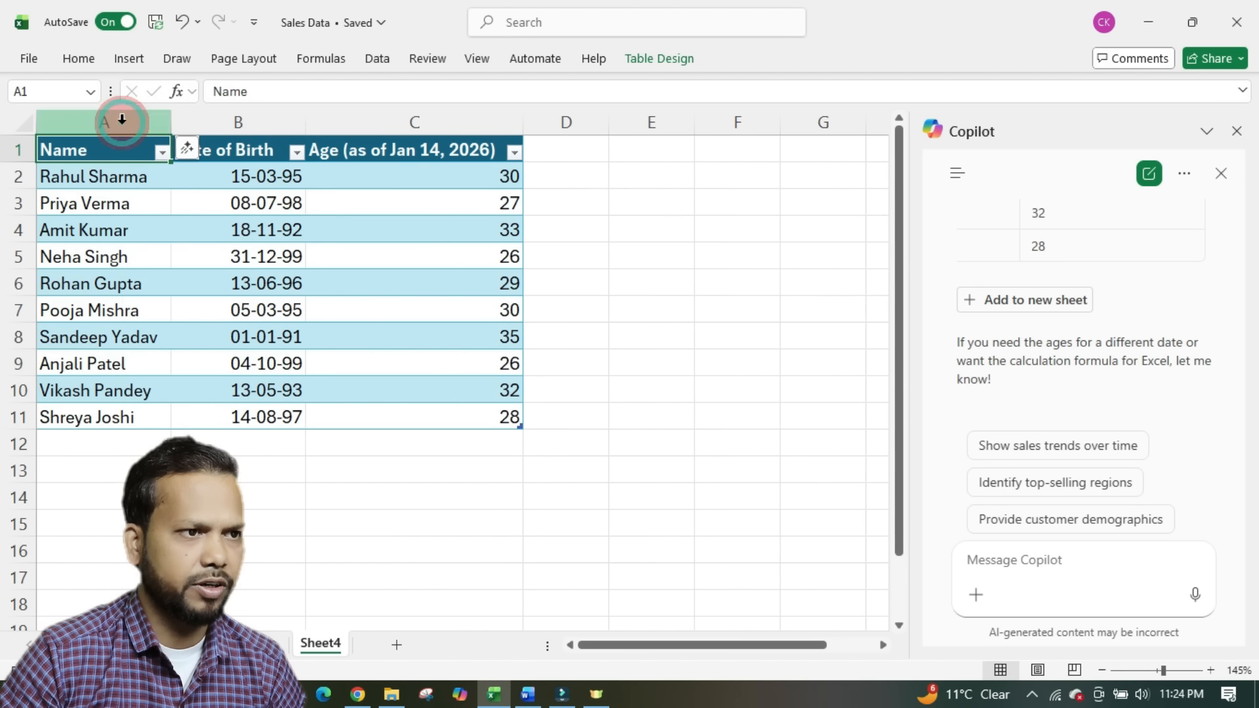
left_click(289, 261)
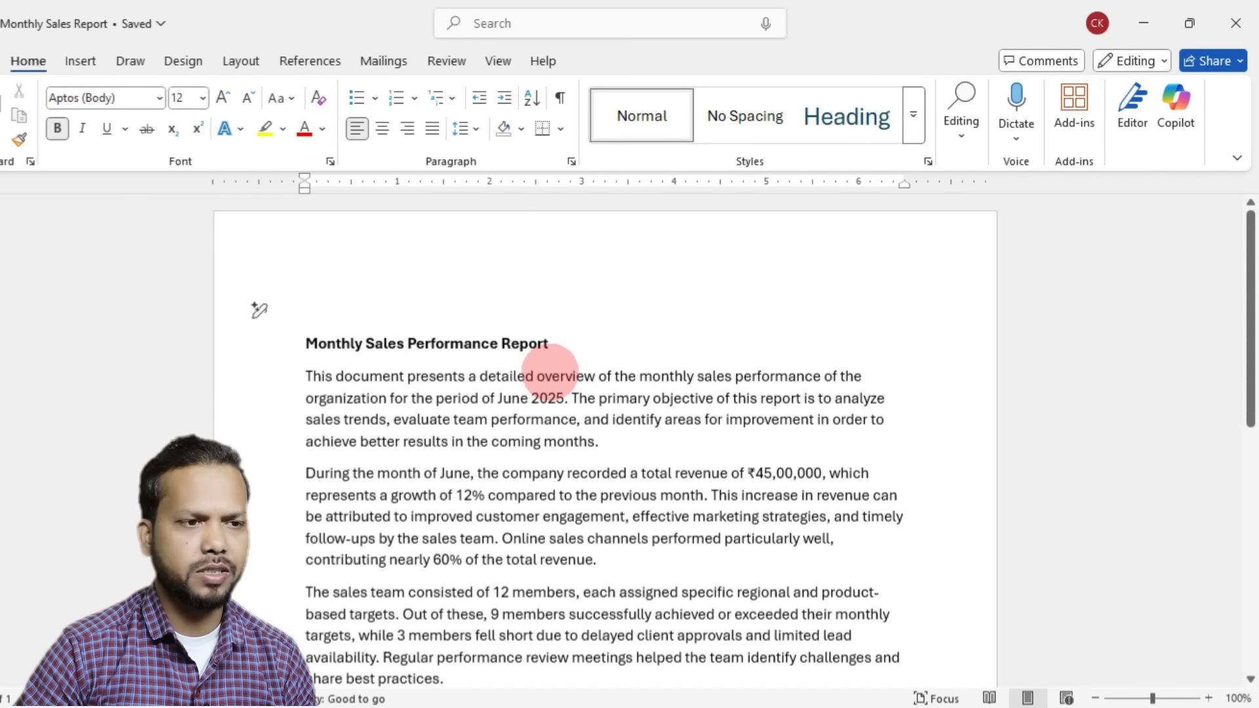
- Switch to the Monthly Sales Report in Word, read it through, and ask Copilot to "summarize this document"
scroll(534, 421, "down", 5)
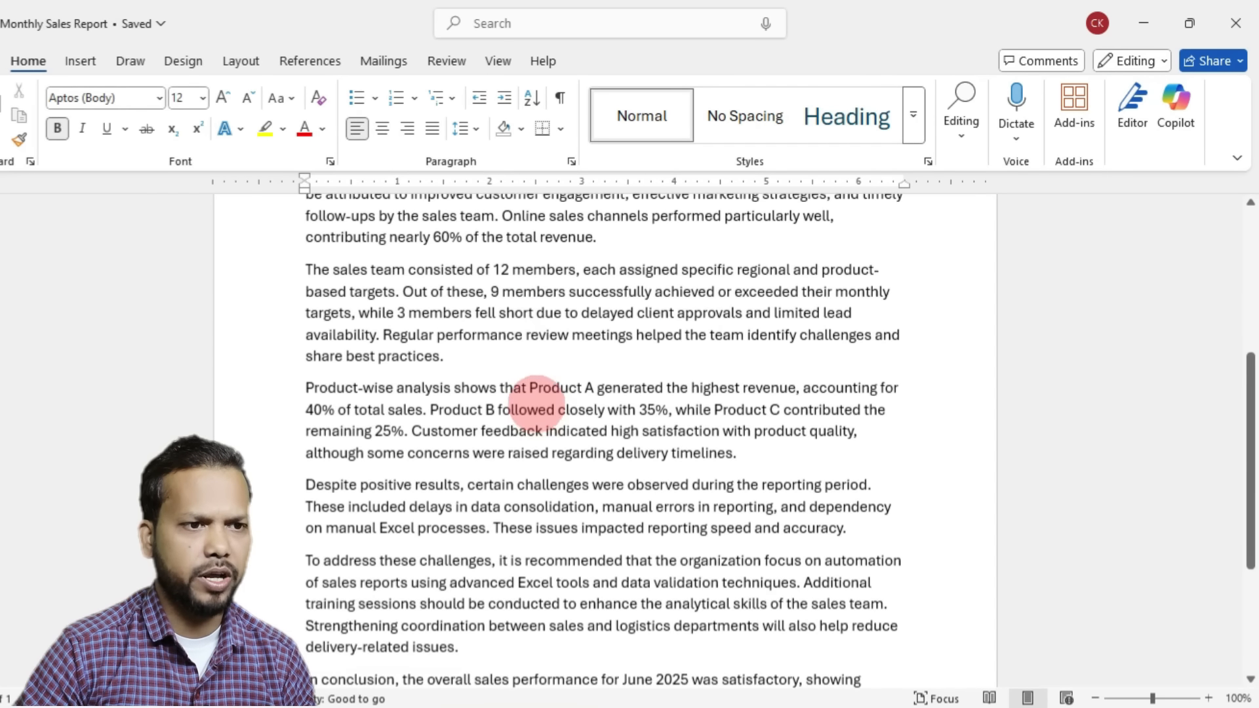
scroll(530, 402, "down", 4)
scroll(527, 388, "up", 10)
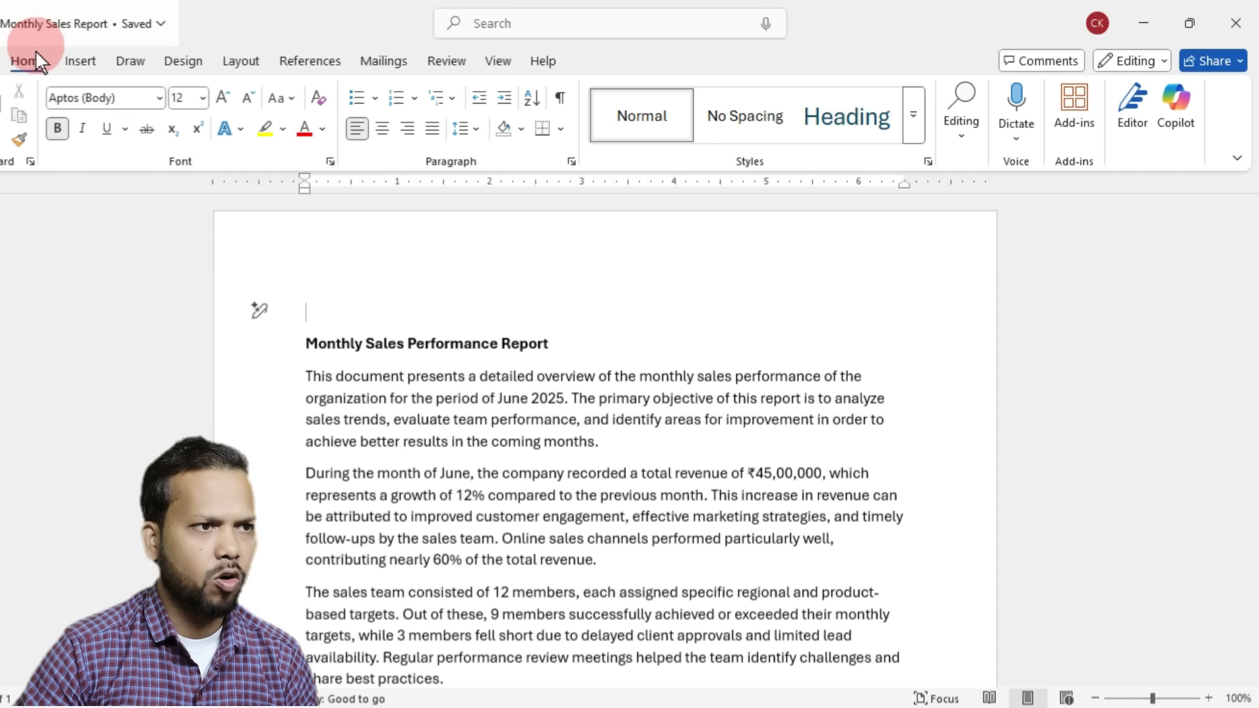
left_click(1178, 101)
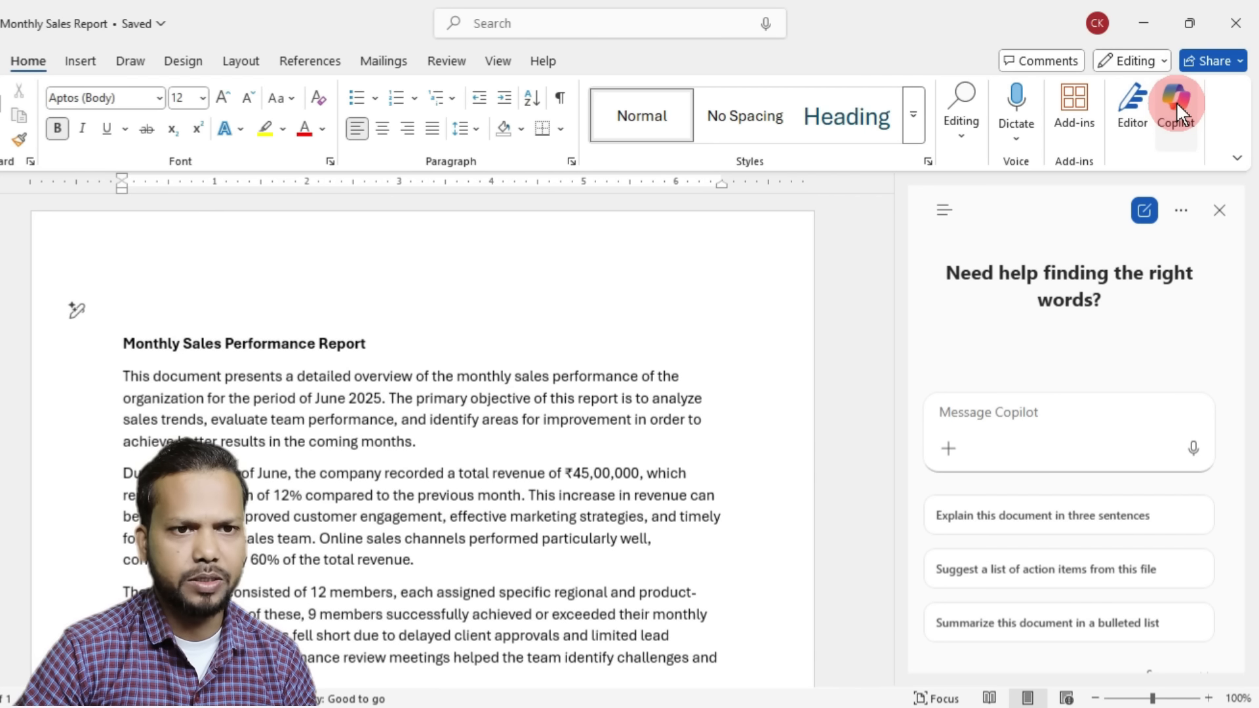
left_click(1033, 410)
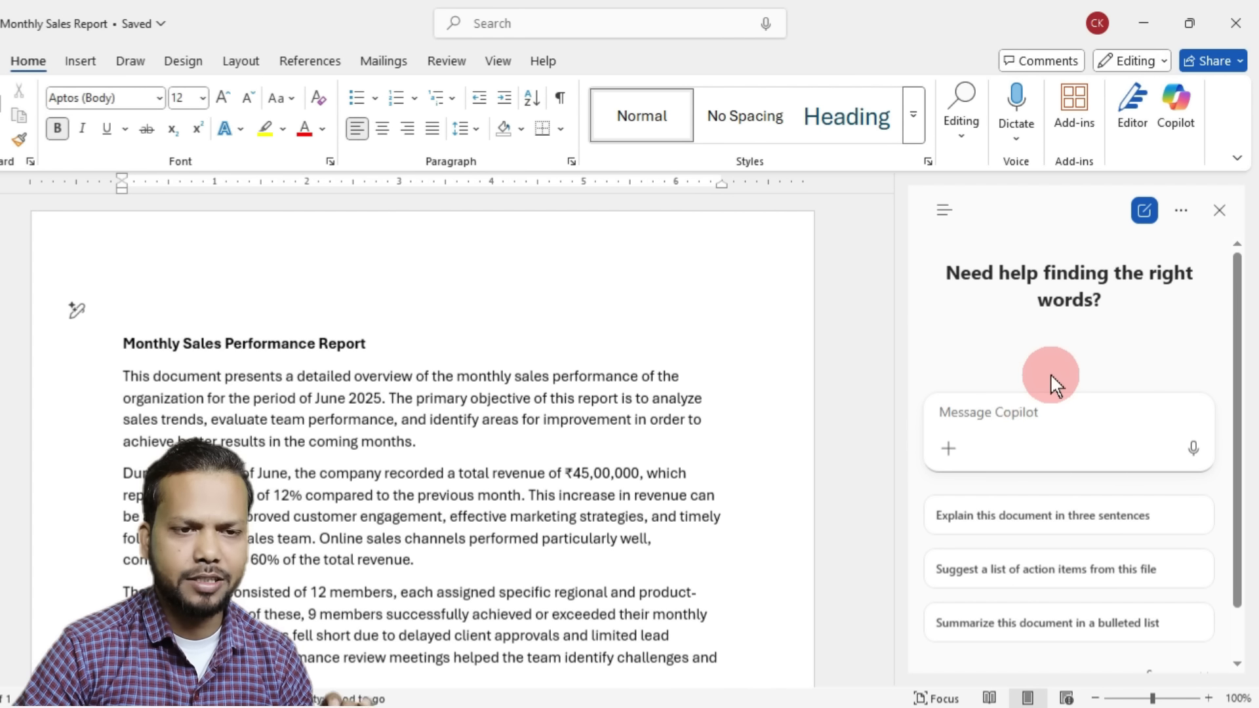
type("summarize this document")
key("Return")
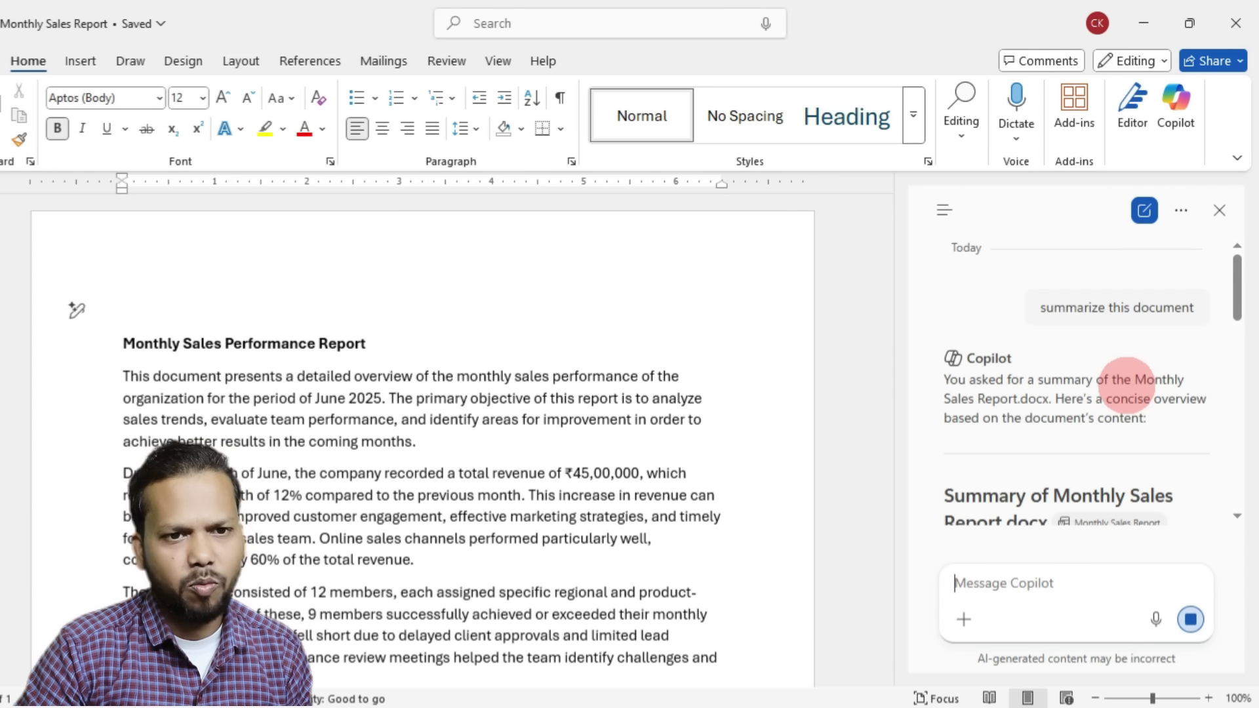
- Review Copilot's summary and insert it into the document above the Monthly Sales Performance Report heading
scroll(1058, 344, "down", 5)
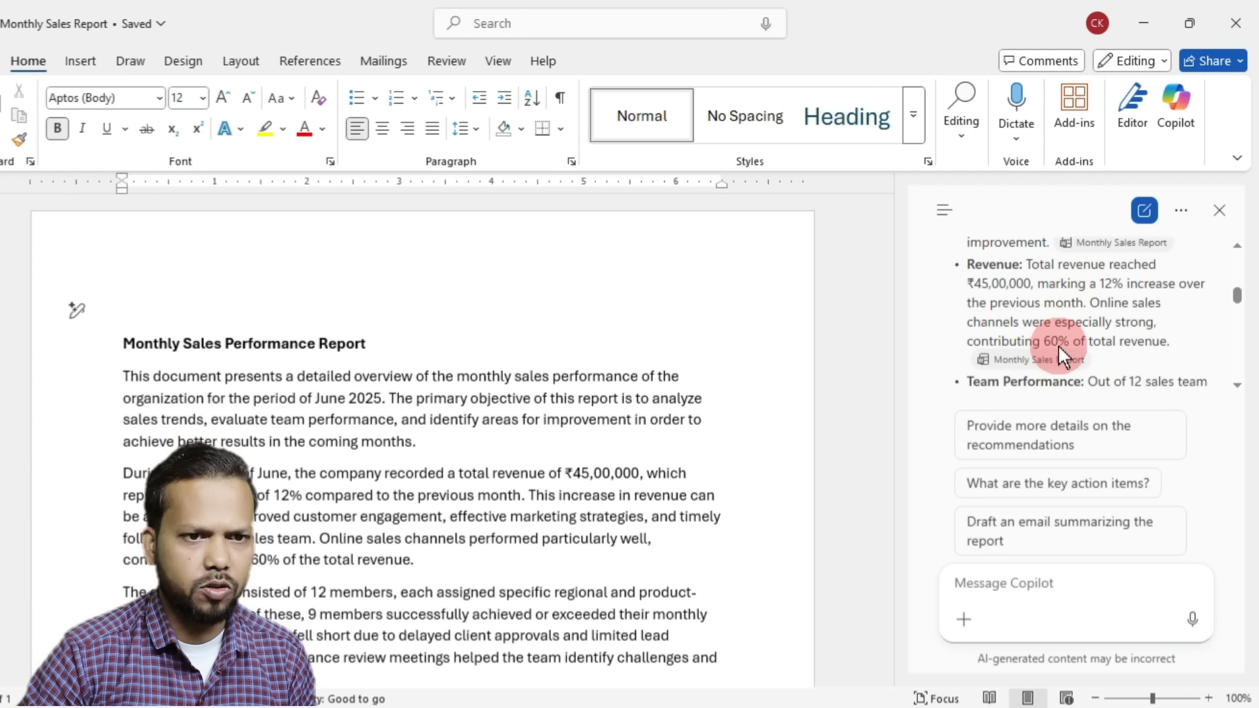
scroll(1058, 344, "down", 6)
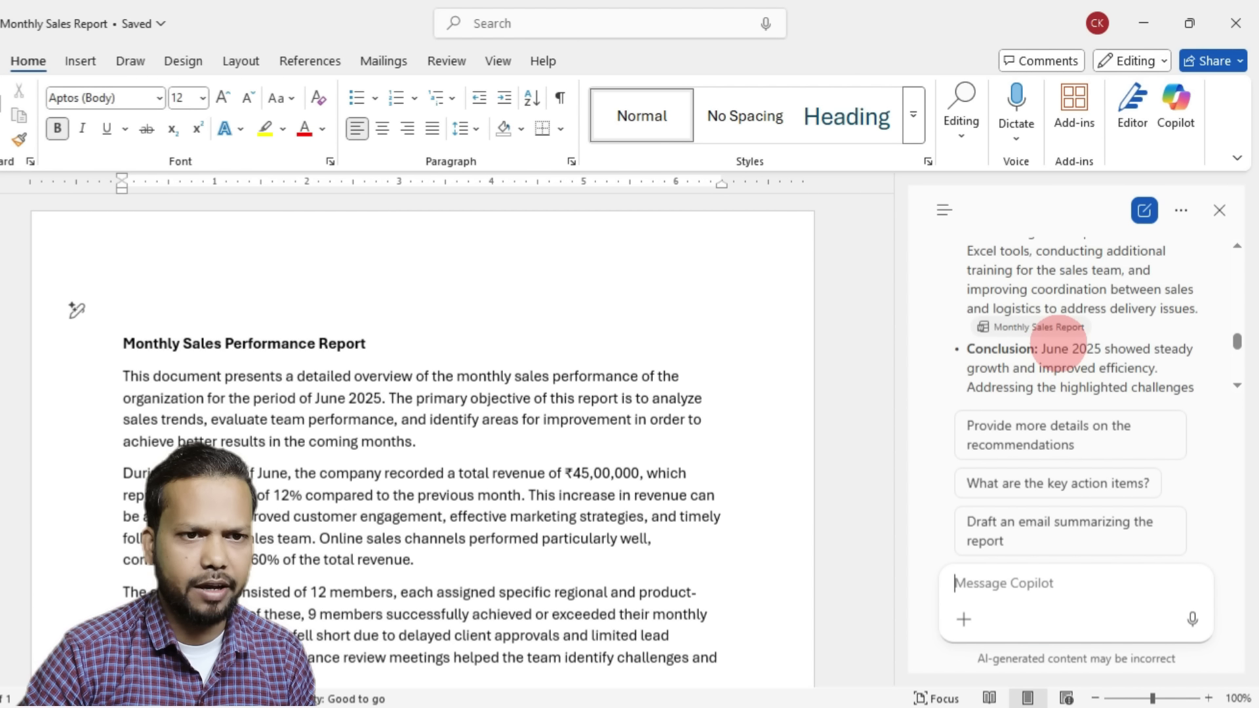
scroll(1057, 344, "down", 2)
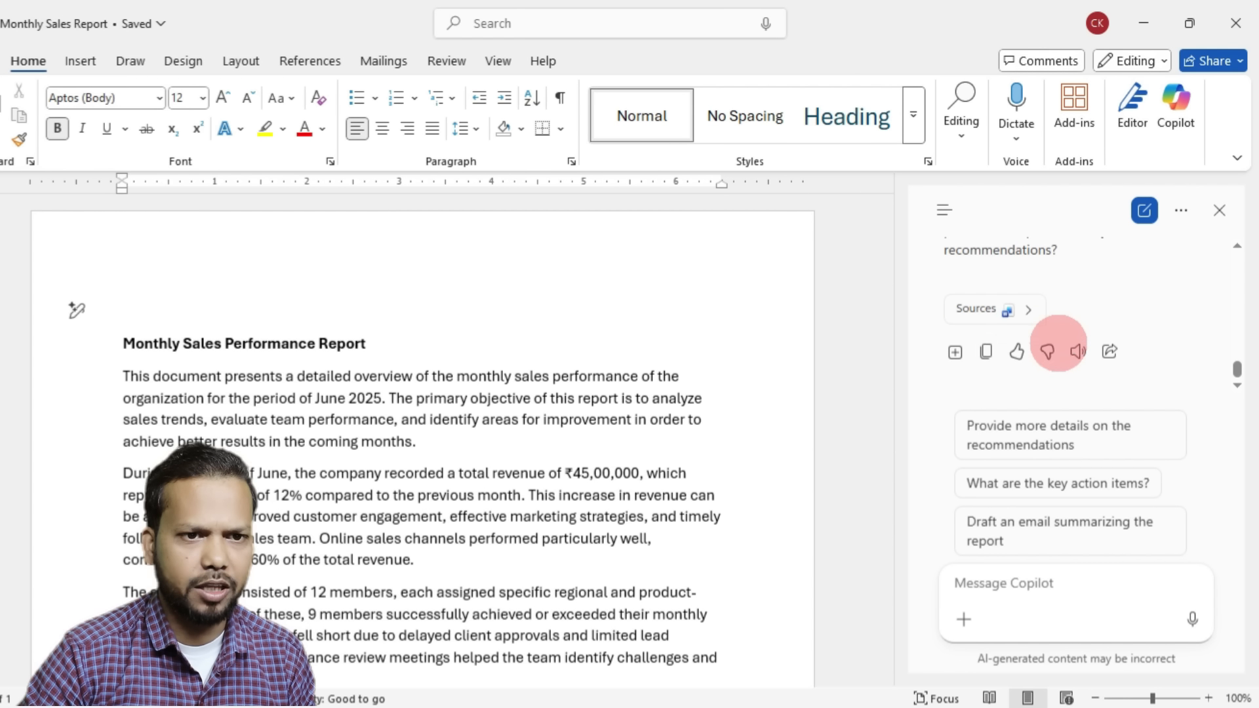
left_click(956, 352)
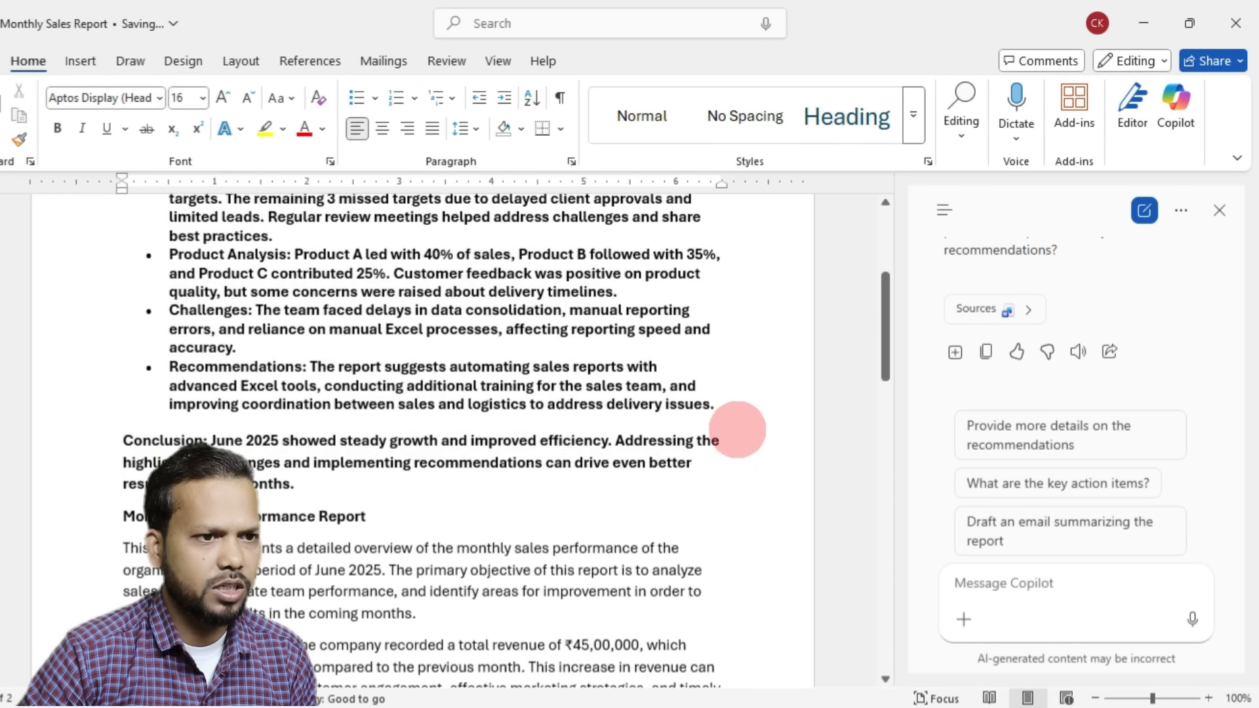
scroll(736, 427, "up", 4)
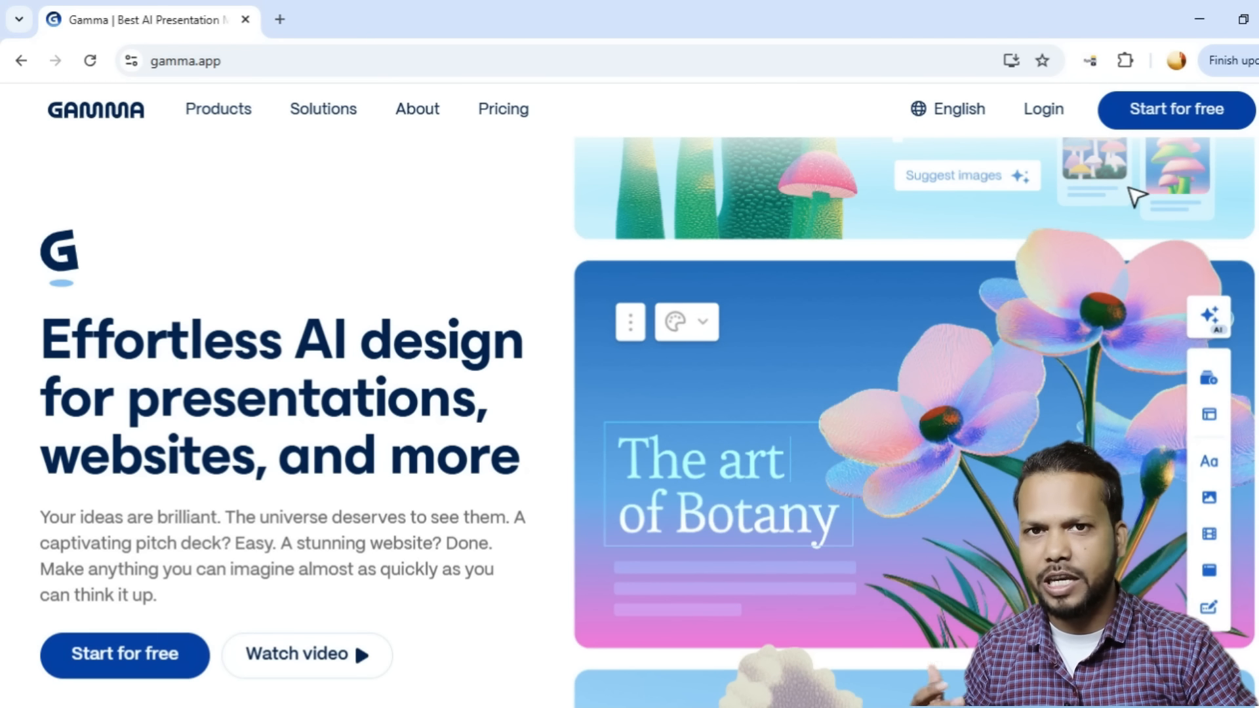
- Switch to the gamma.app website in the browser, look over its home page, and log in
scroll(630, 393, "down", 10)
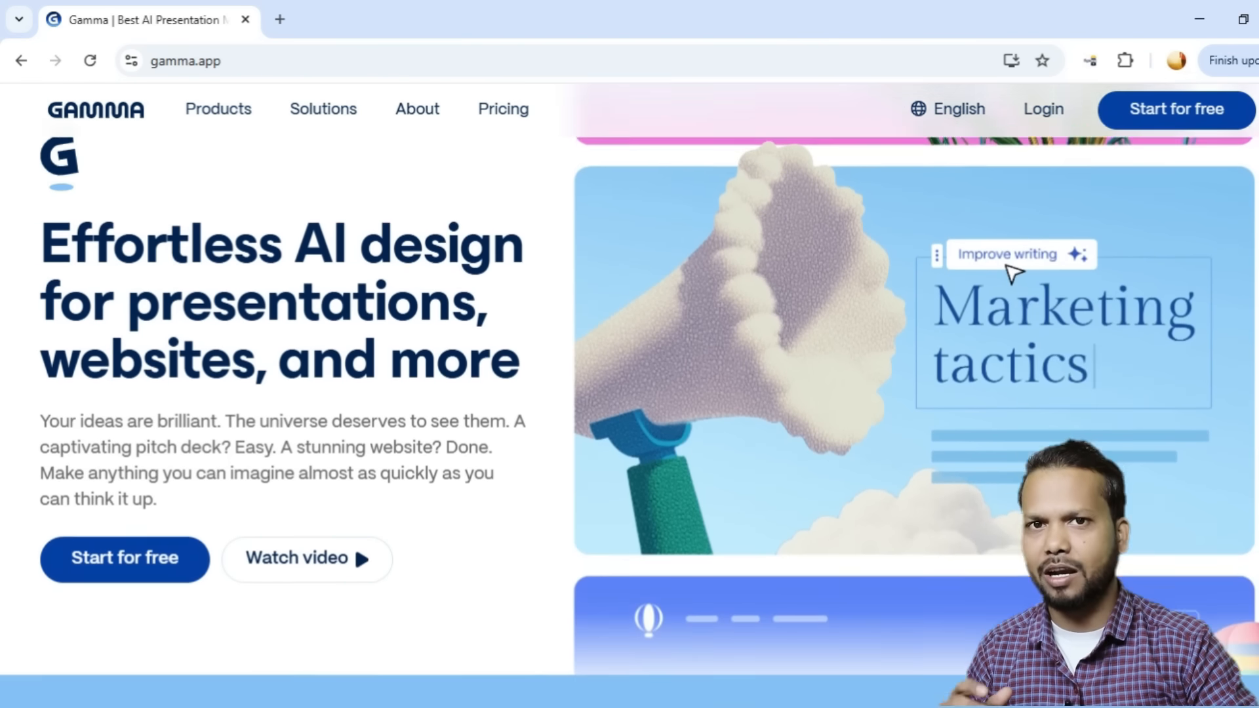
scroll(630, 394, "down", 10)
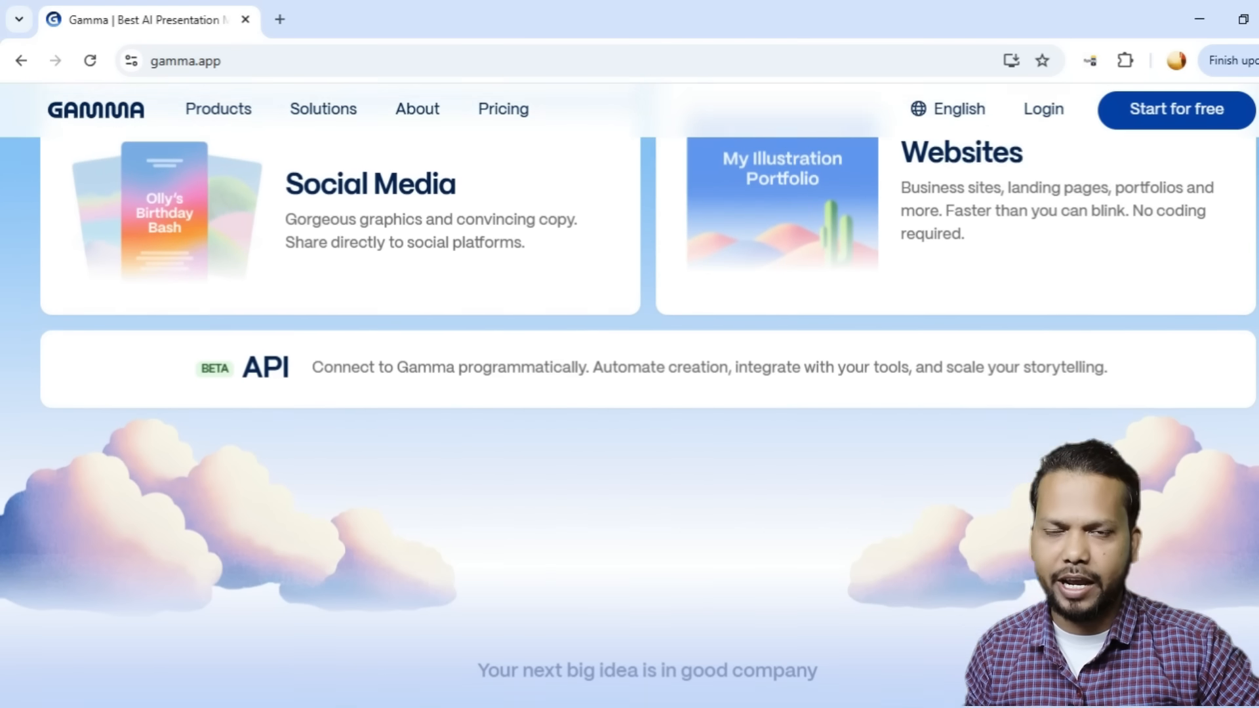
scroll(630, 393, "down", 10)
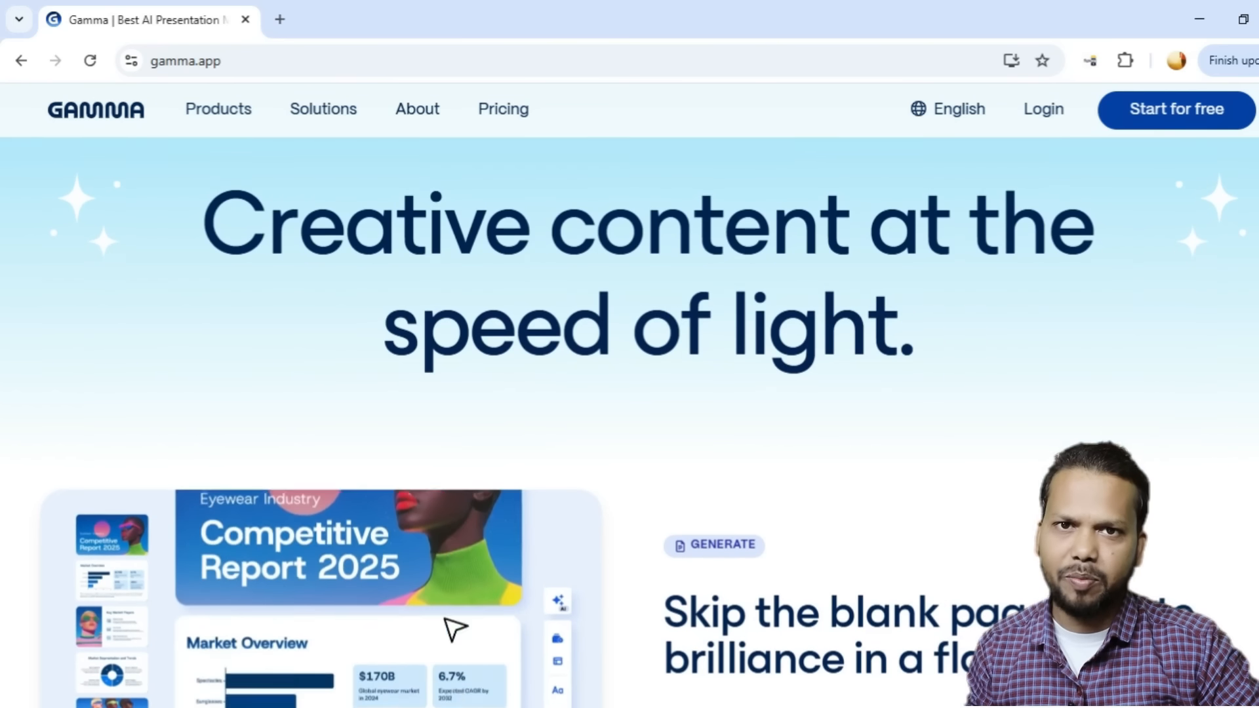
scroll(630, 394, "down", 10)
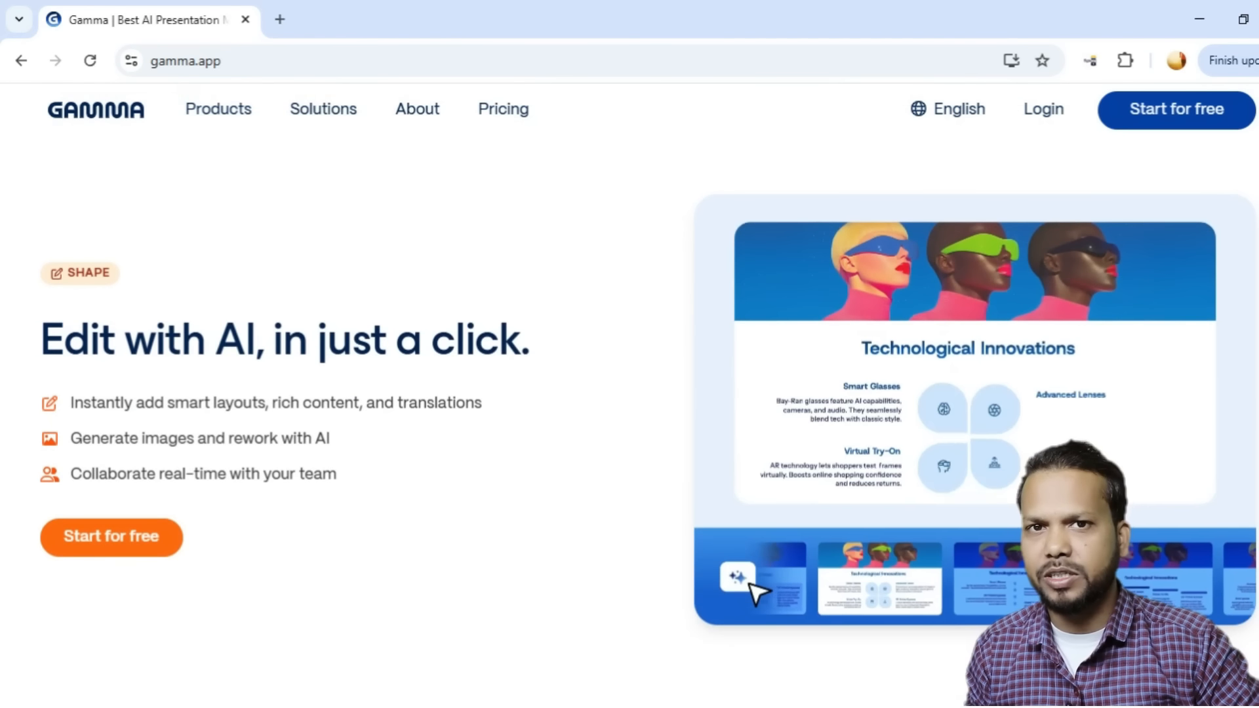
scroll(630, 393, "down", 10)
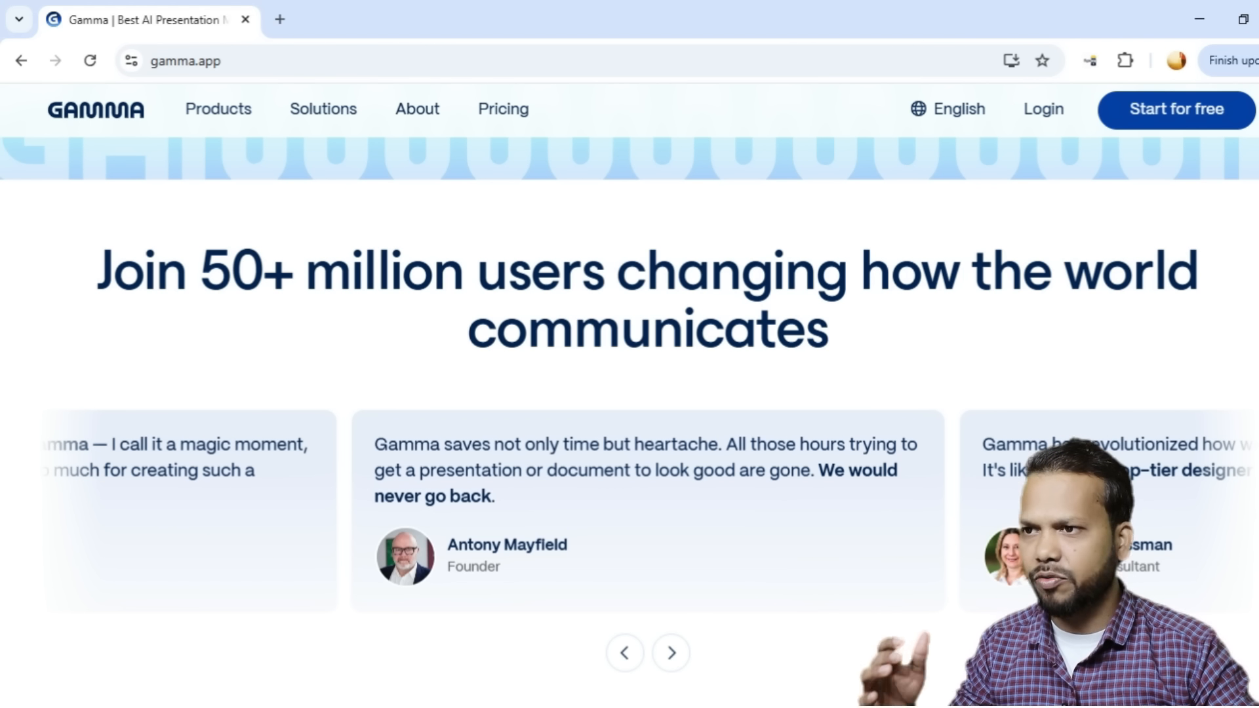
left_click(1048, 125)
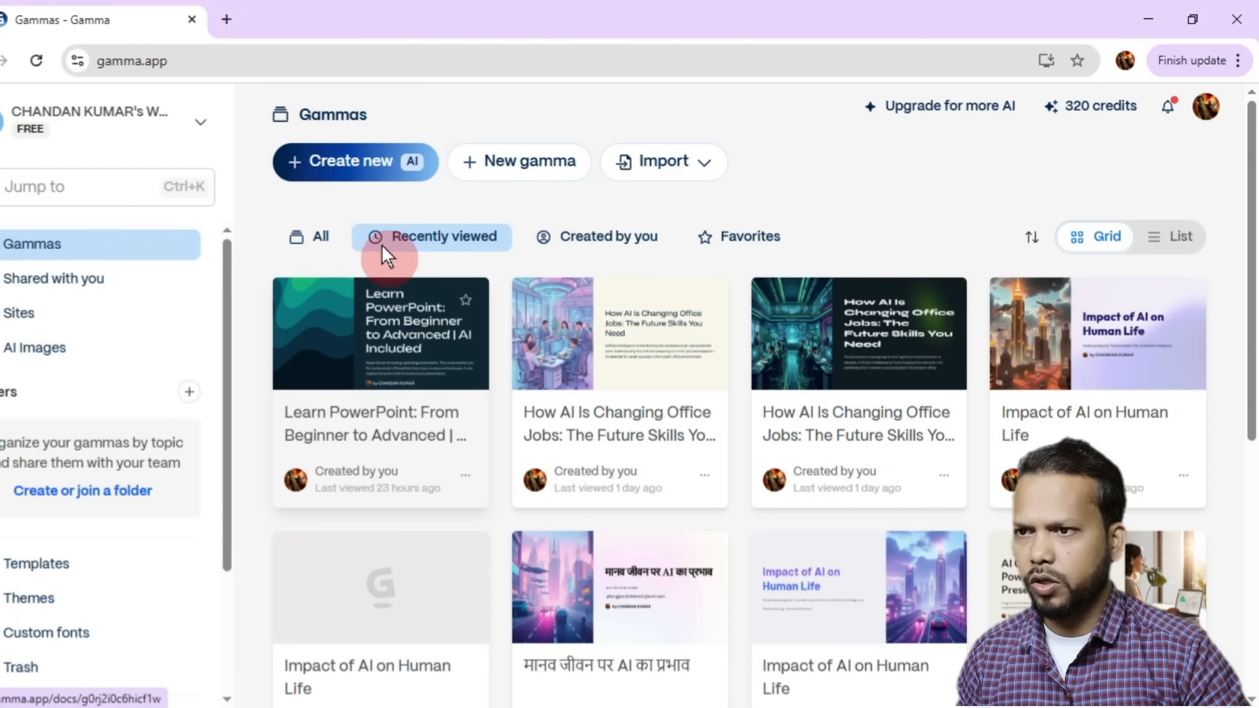
- Start creating a new gamma with AI, using the Generate option for a one-line prompt
left_click(387, 172)
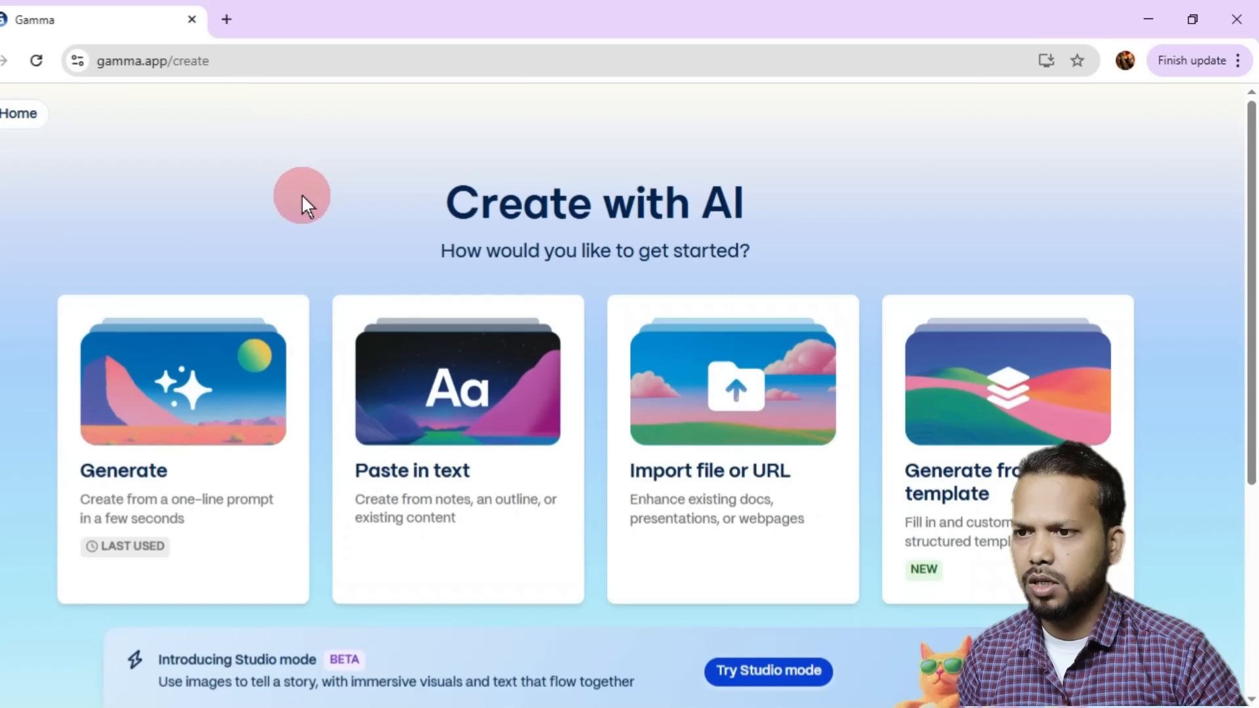
left_click(433, 534)
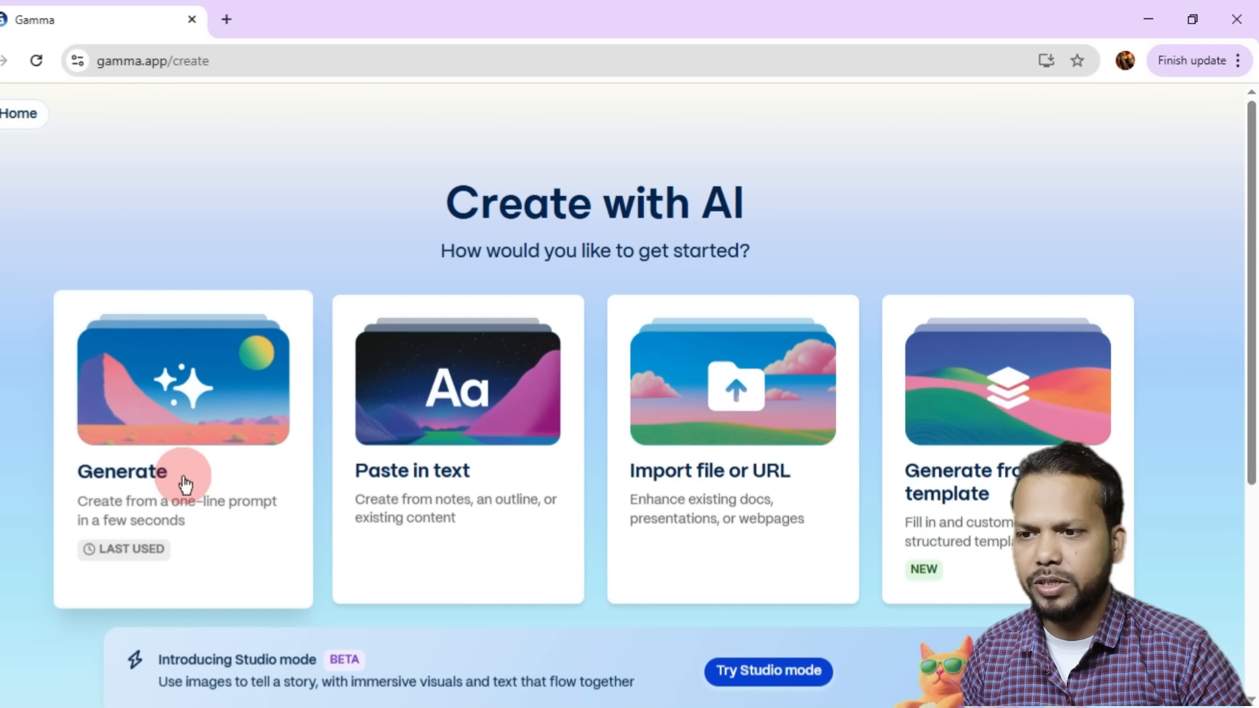
left_click(203, 484)
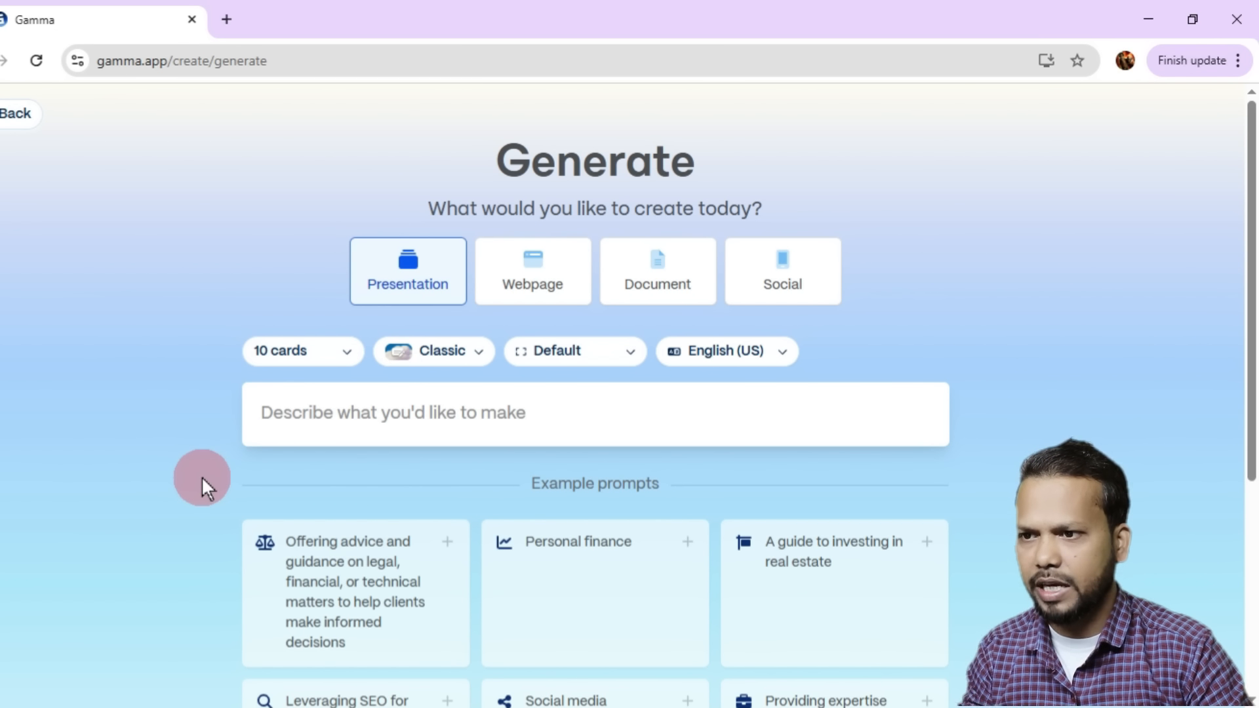
- Generate an outline for an 8-card presentation with the prompt "How AI is changing office Jobs (Future Skills)"
left_click(322, 416)
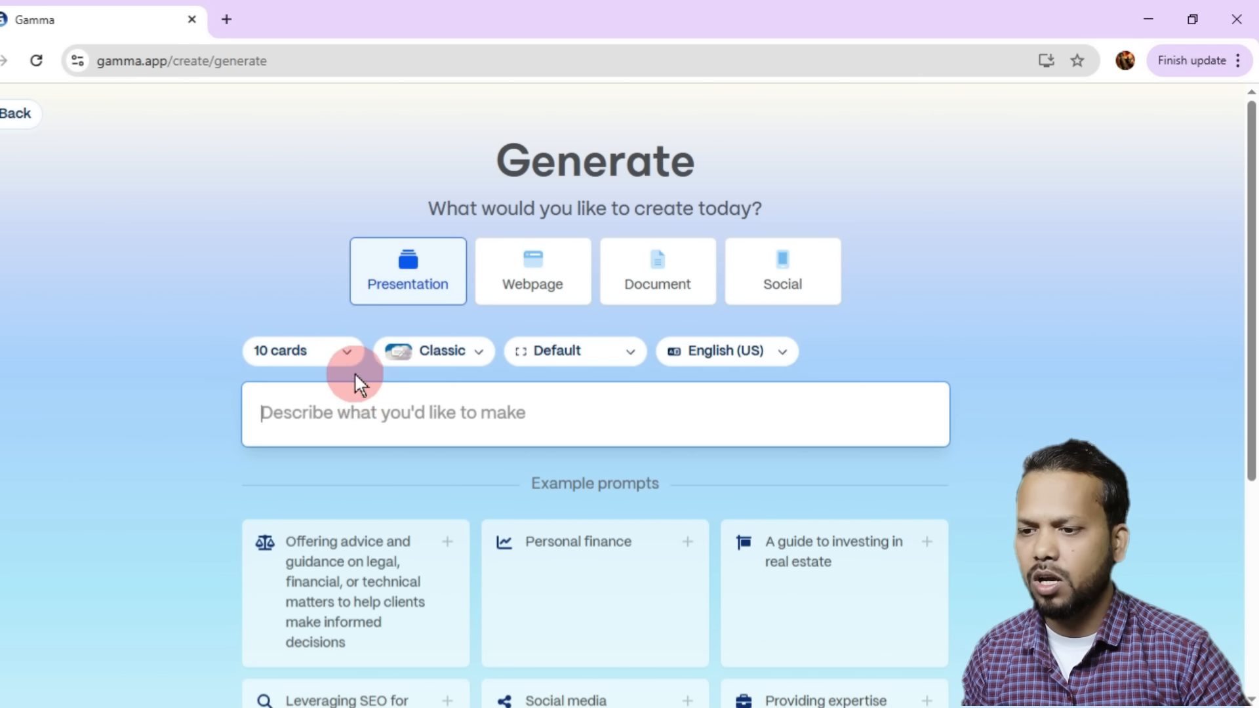
type("How")
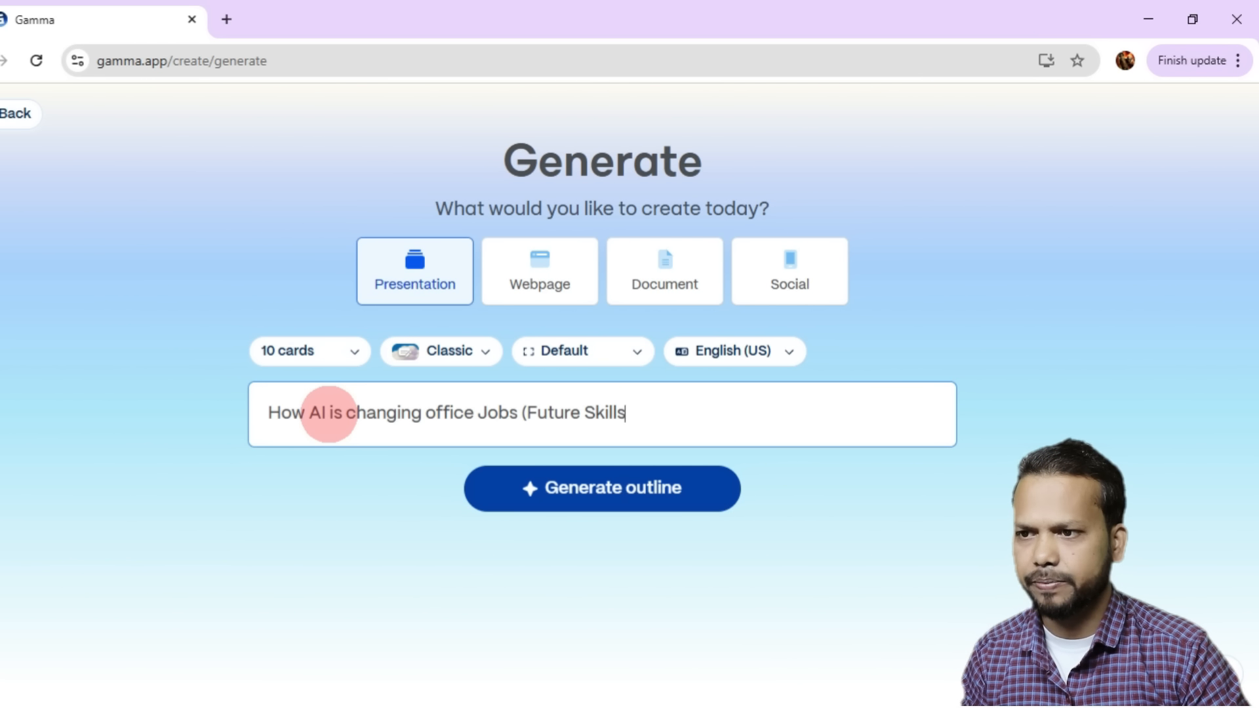
type(")")
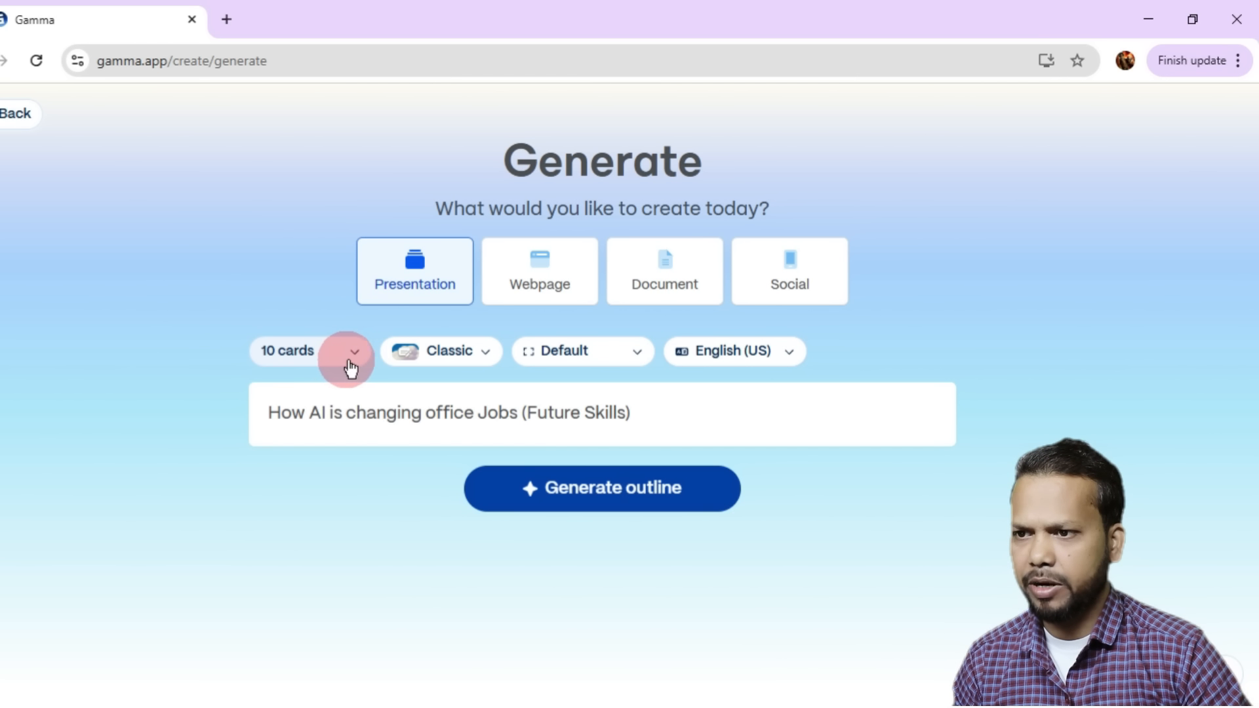
left_click(353, 365)
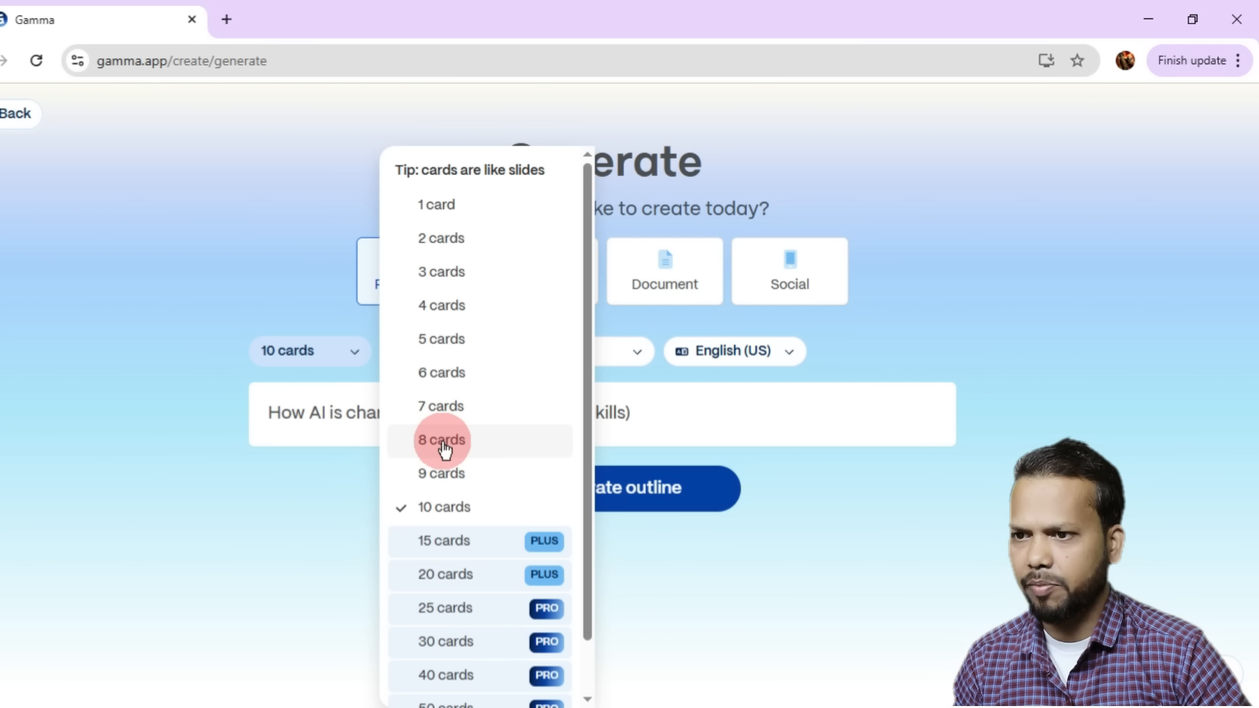
left_click(466, 446)
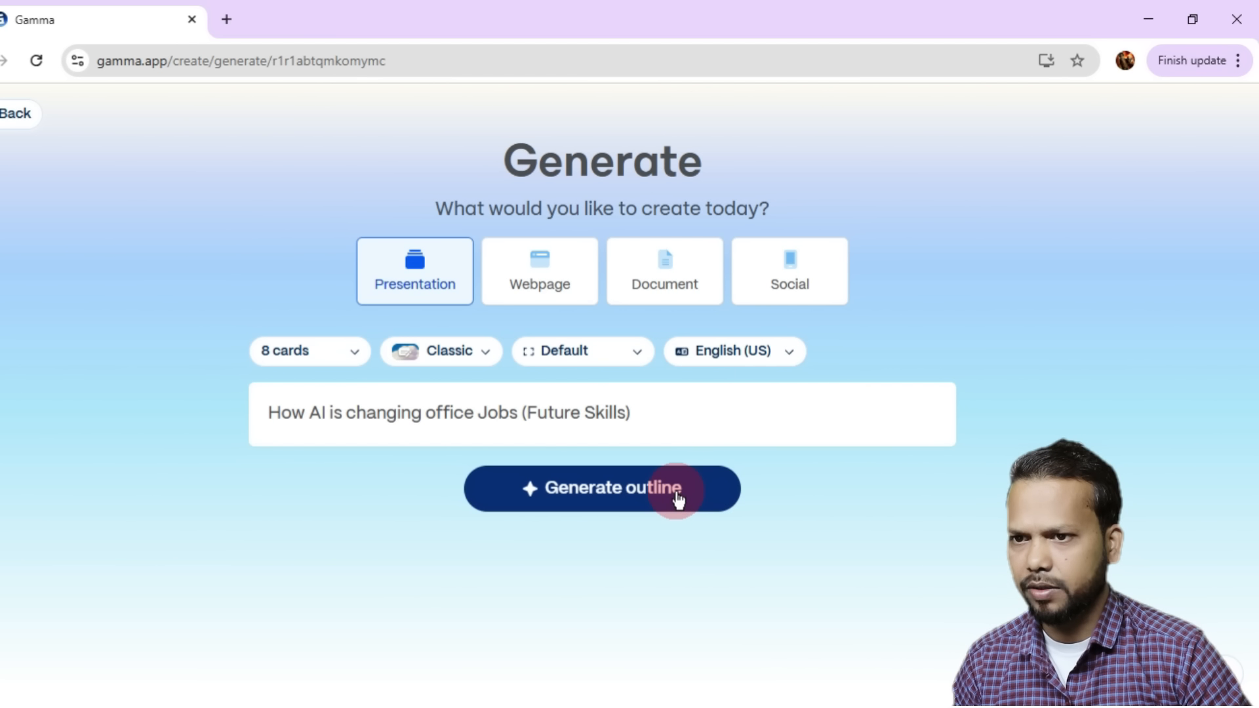
left_click(677, 499)
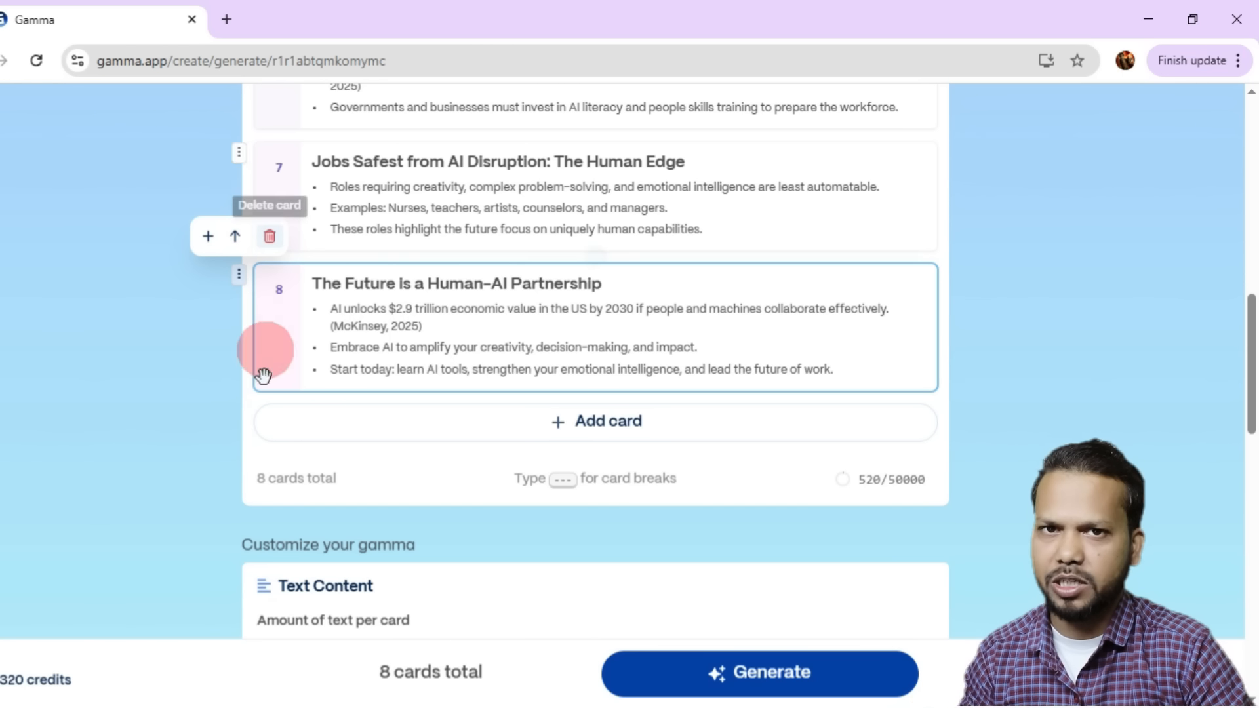
- Examine the outline's customization options for text amount per card, theme, image source, AI image model and image art style
scroll(557, 505, "down", 3)
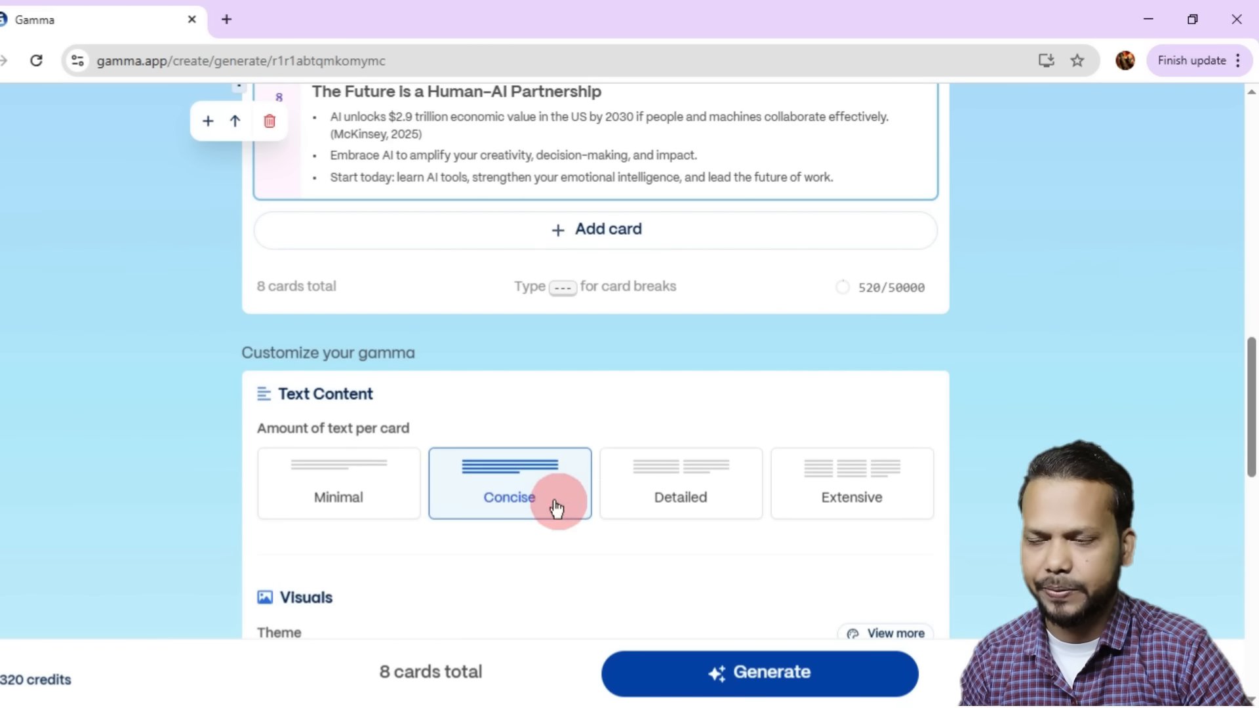
scroll(489, 523, "down", 2)
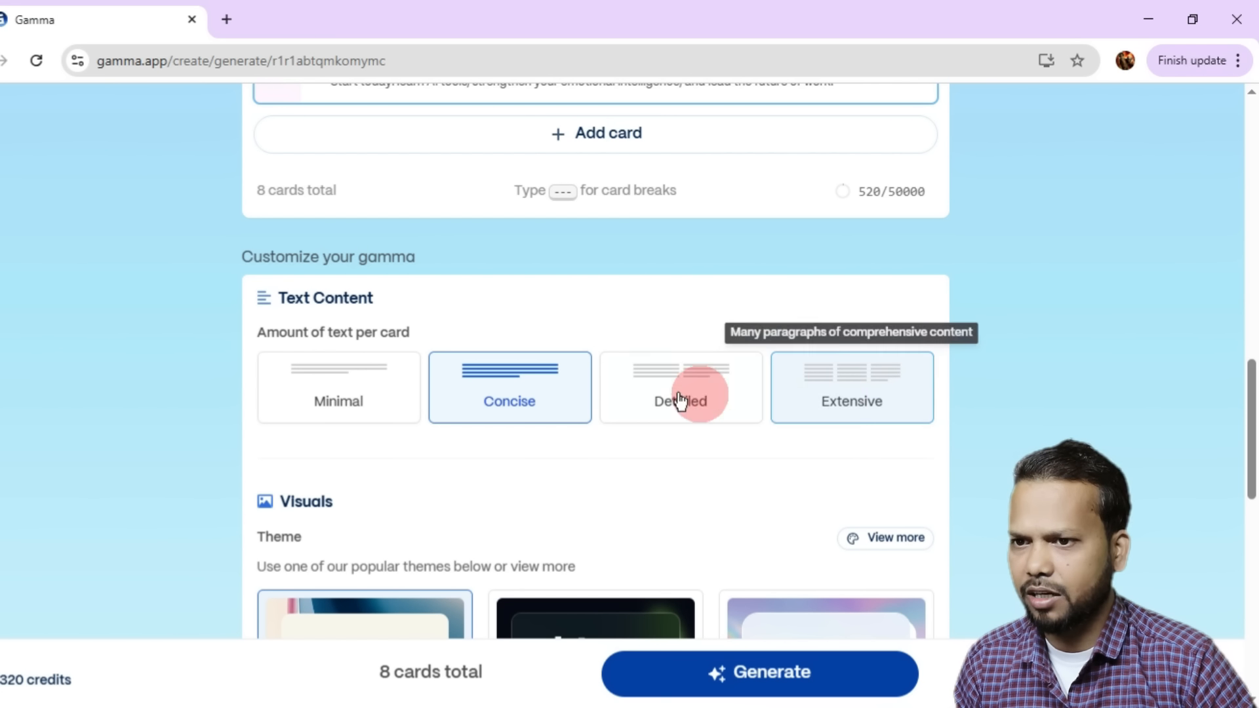
scroll(577, 394, "down", 5)
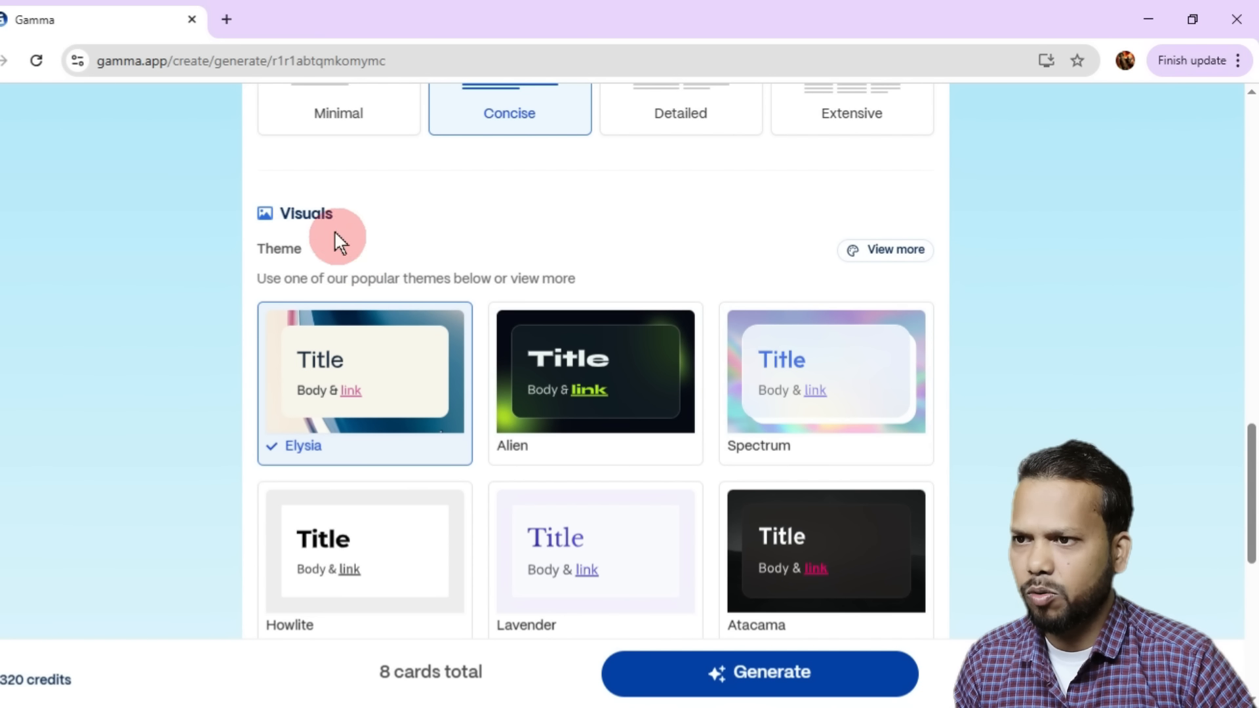
scroll(866, 394, "down", 3)
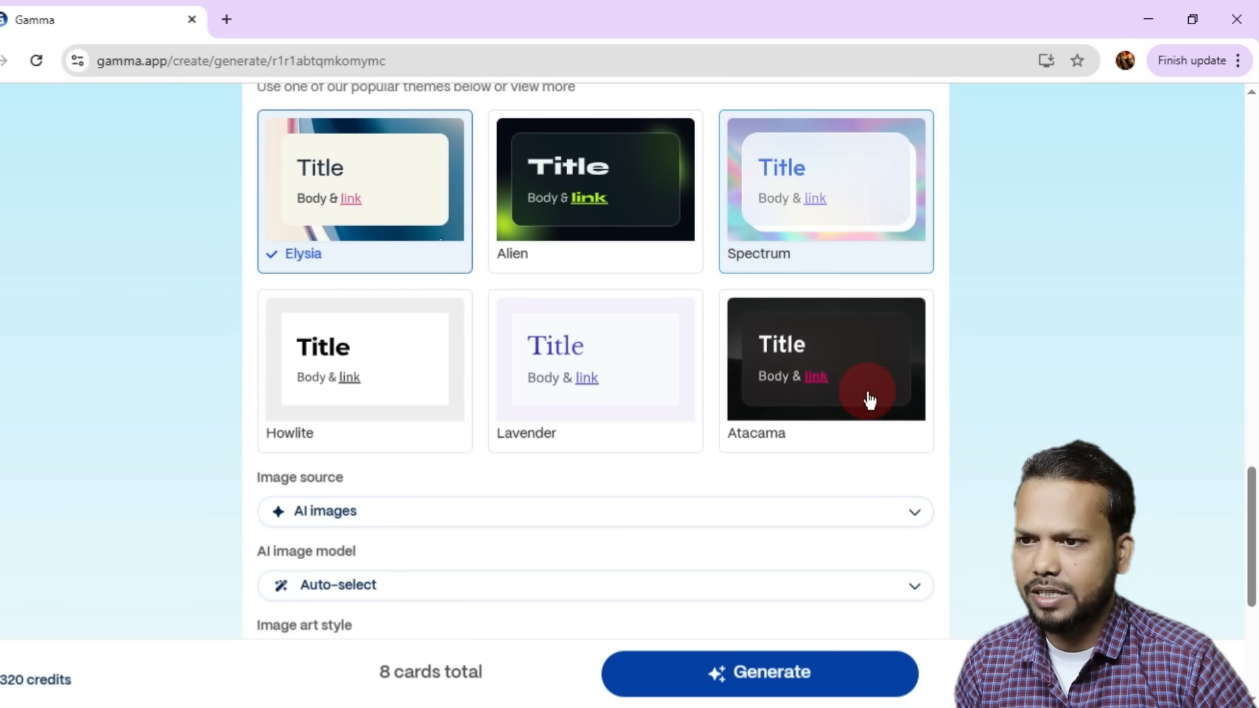
scroll(883, 225, "up", 2)
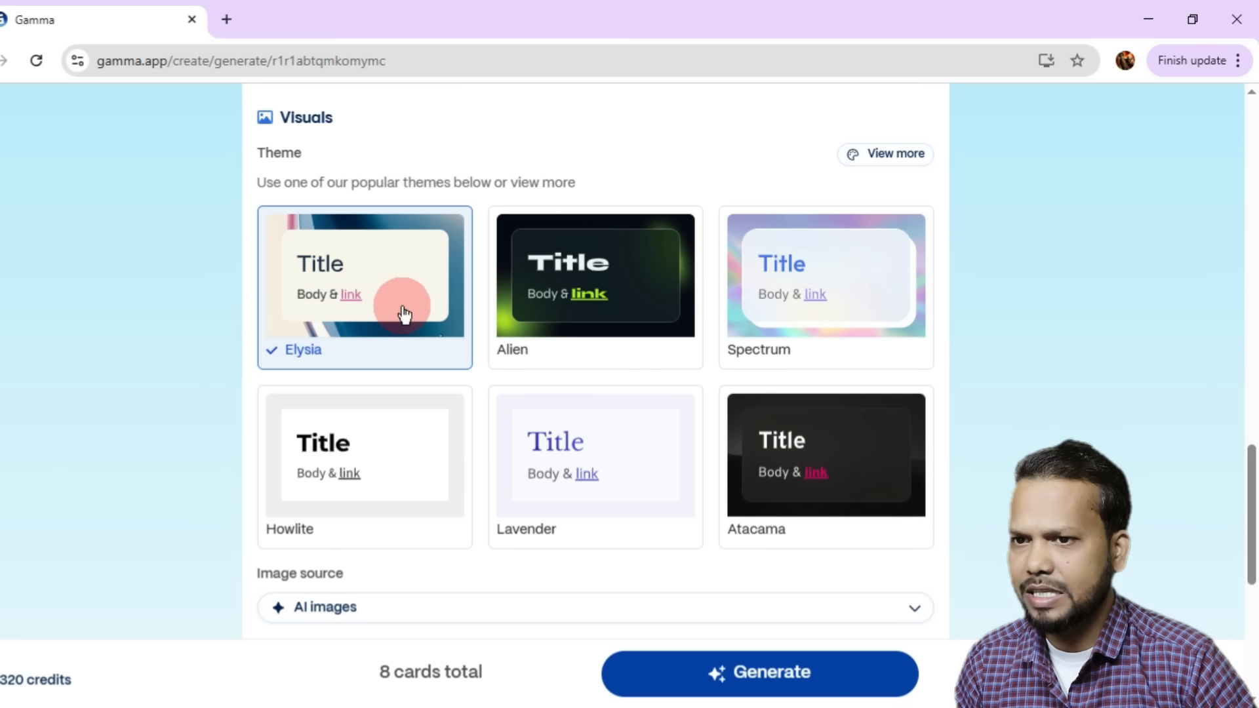
scroll(410, 321, "down", 6)
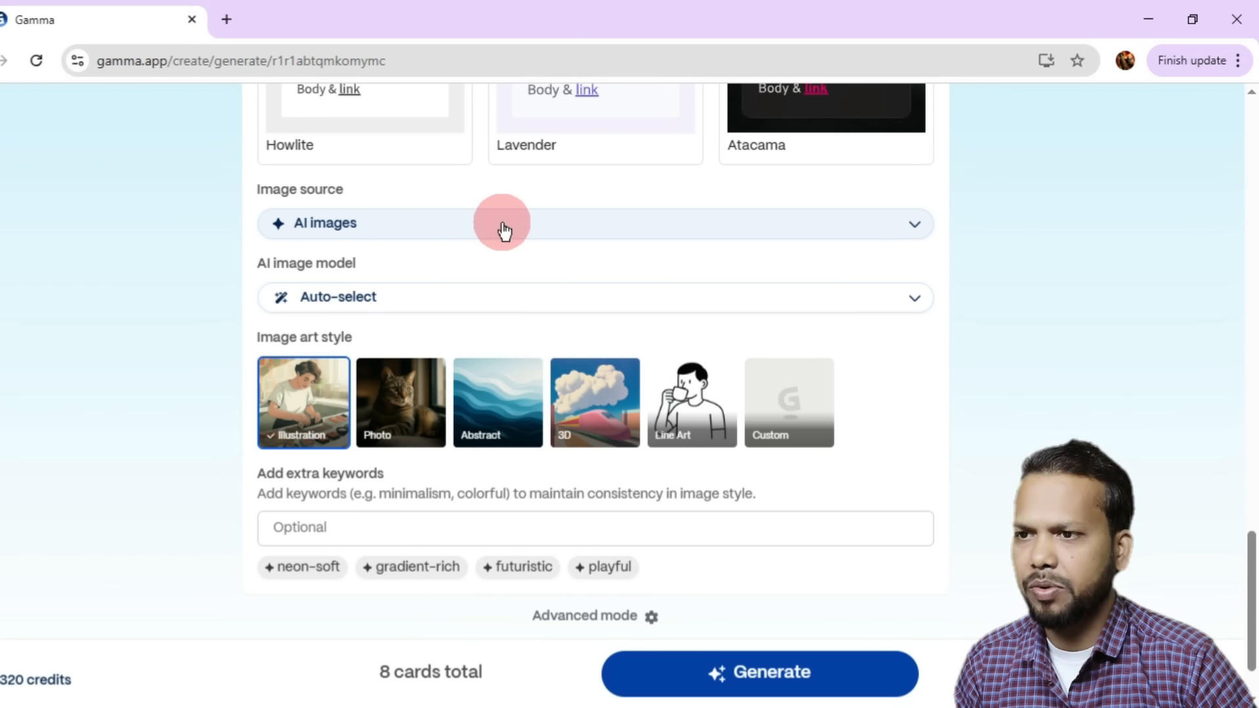
- Check the image source options, keep AI images with the Illustration art style, and generate the 8-card presentation
scroll(722, 355, "down", 1)
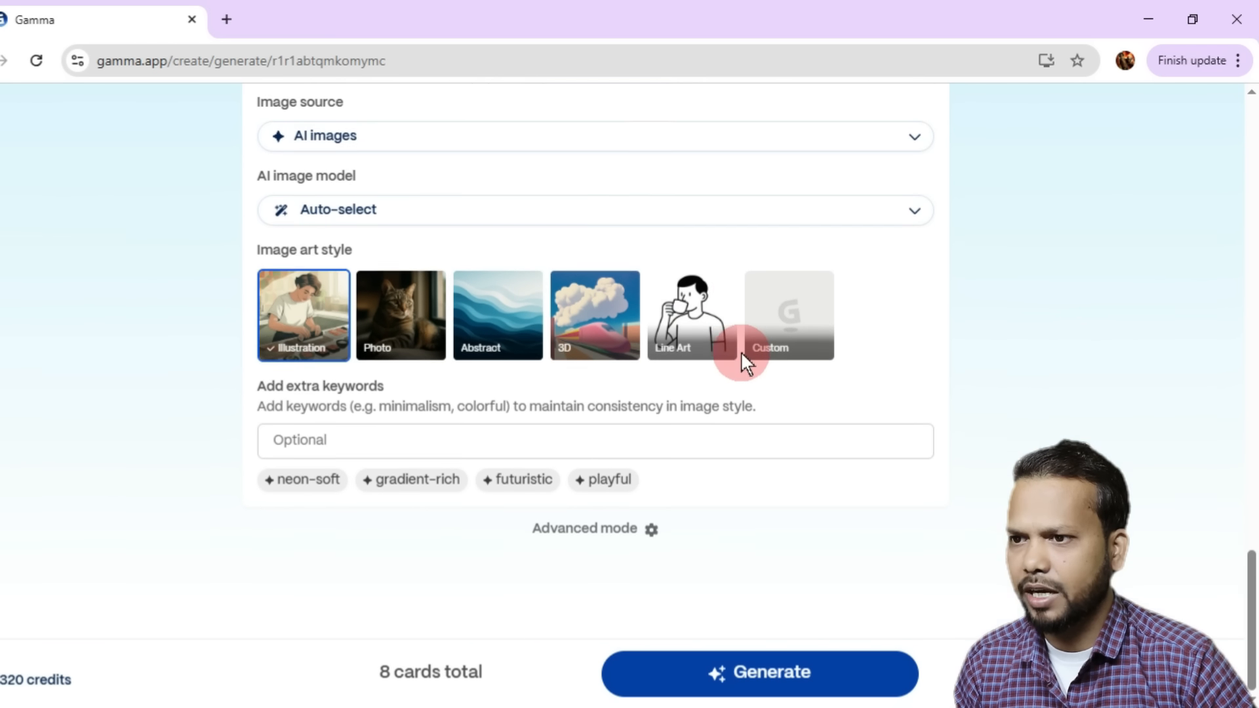
scroll(420, 254, "up", 1)
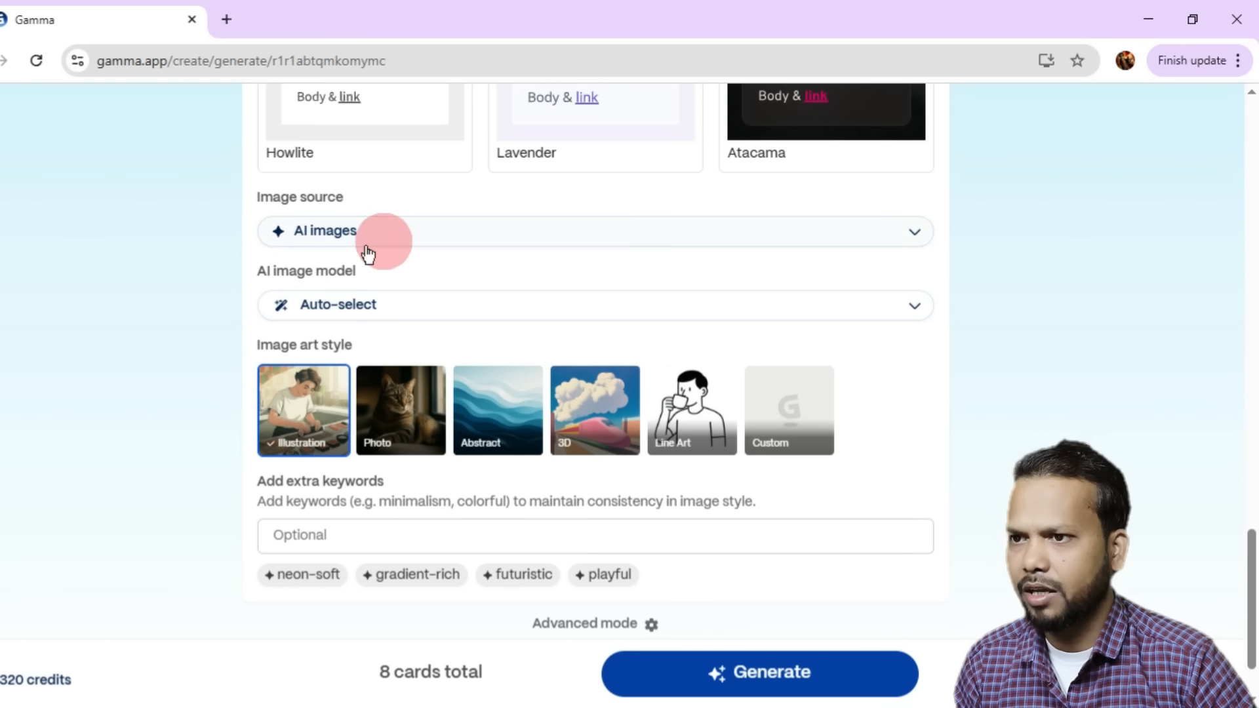
left_click(436, 244)
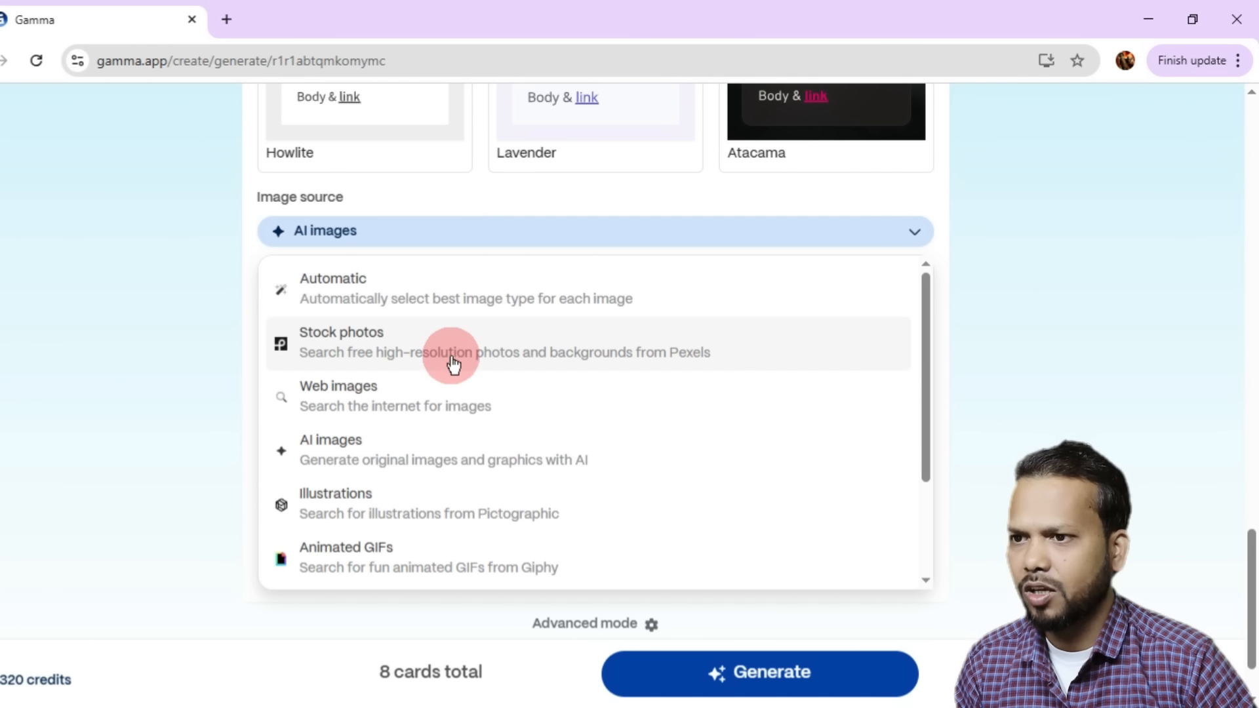
left_click(210, 342)
scroll(282, 424, "down", 2)
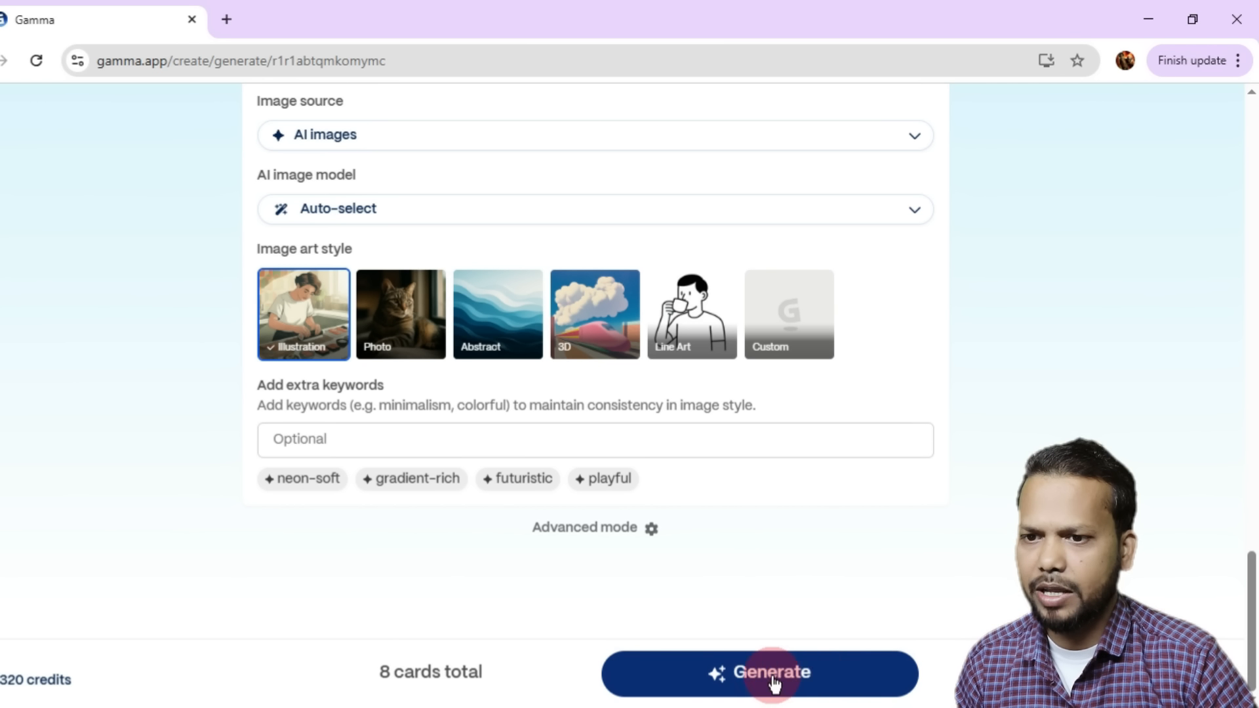
left_click(829, 668)
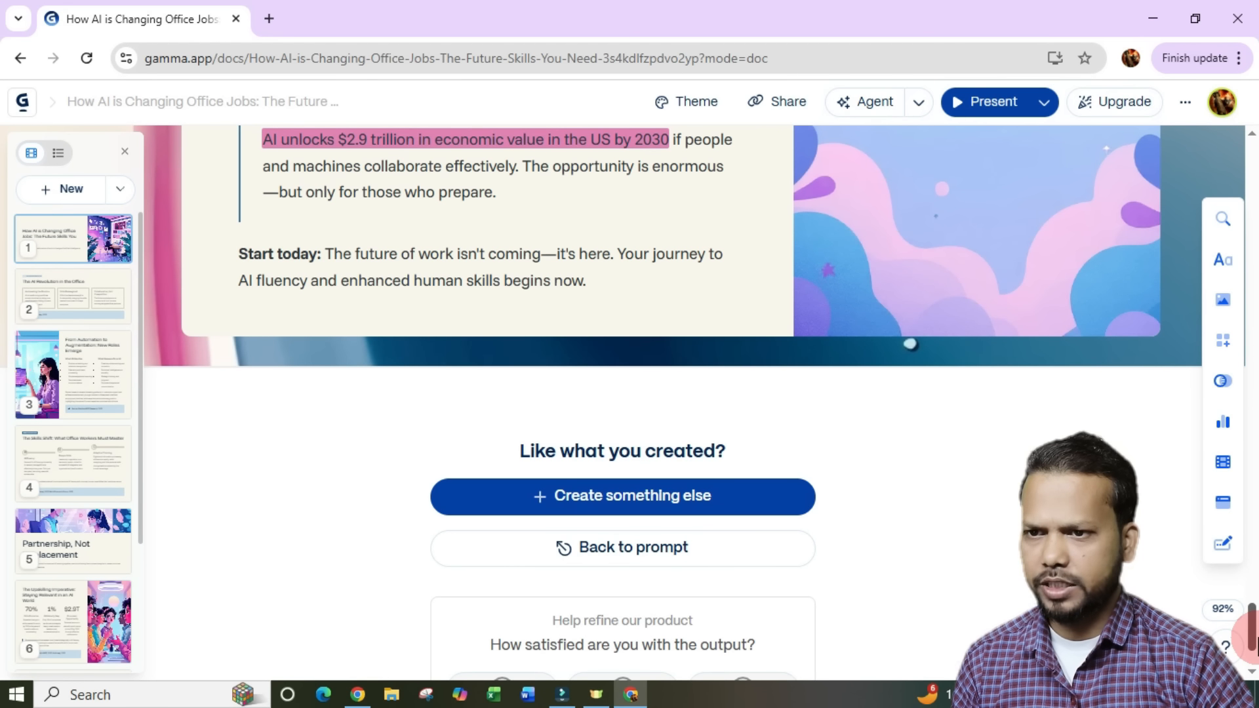
- Look back through the generated presentation's cards and review its export formats, including PDF, PowerPoint, Google Slides and PNGs
left_click_drag(1253, 640, 1250, 259)
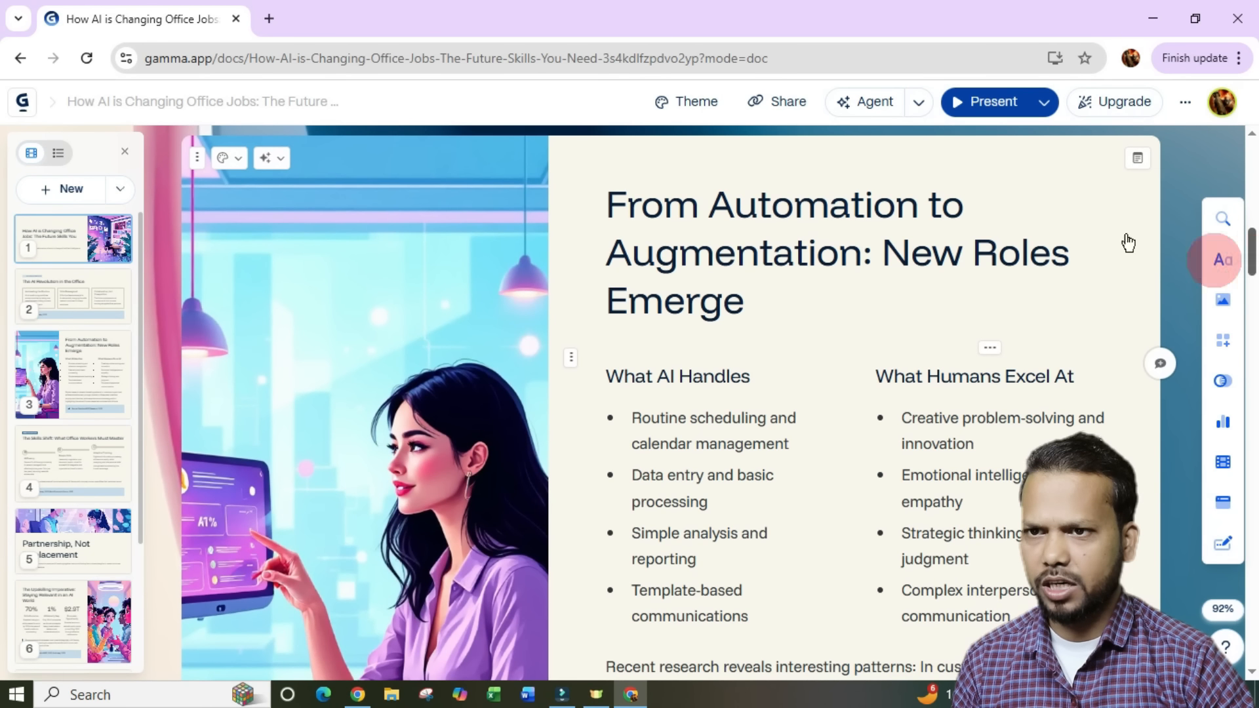
left_click(775, 104)
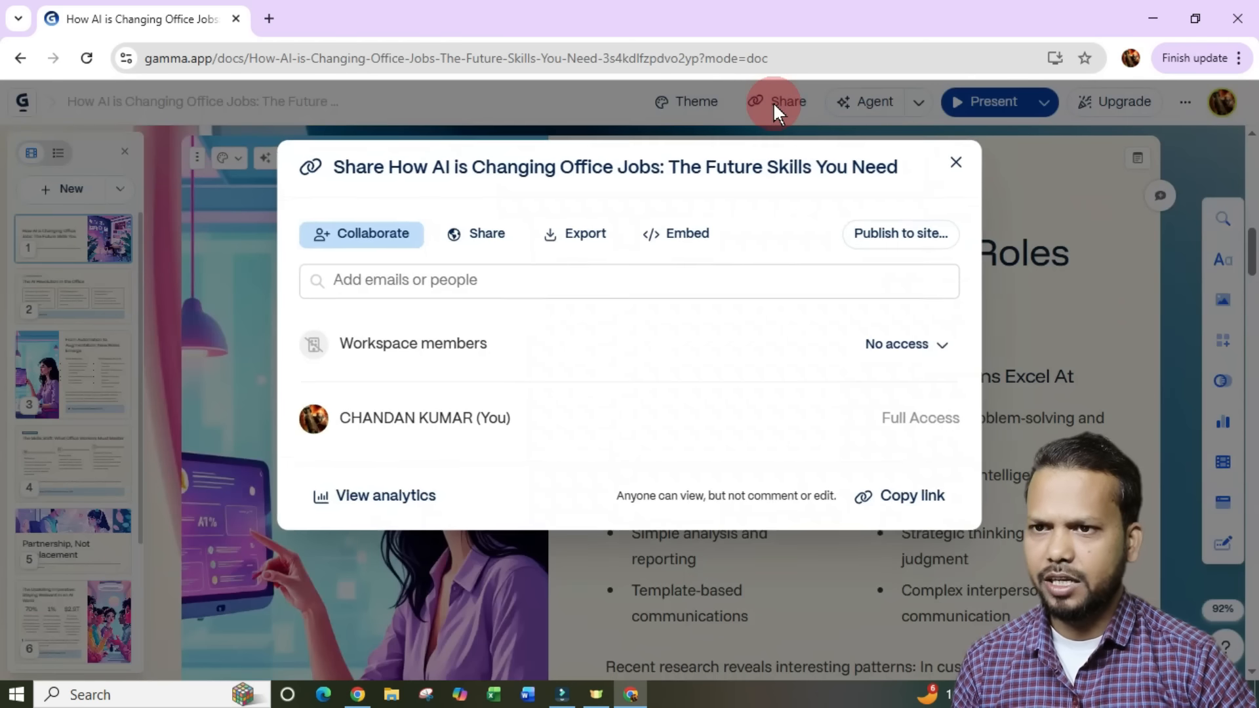
left_click(577, 236)
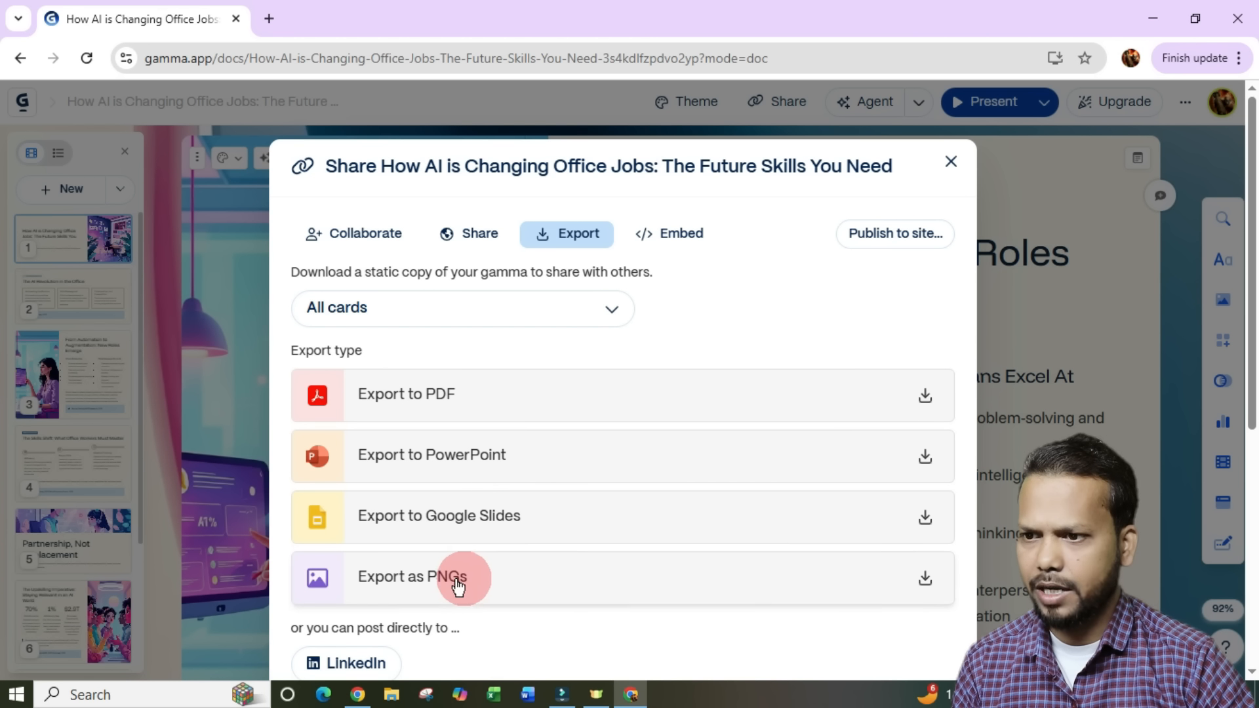
left_click(516, 407)
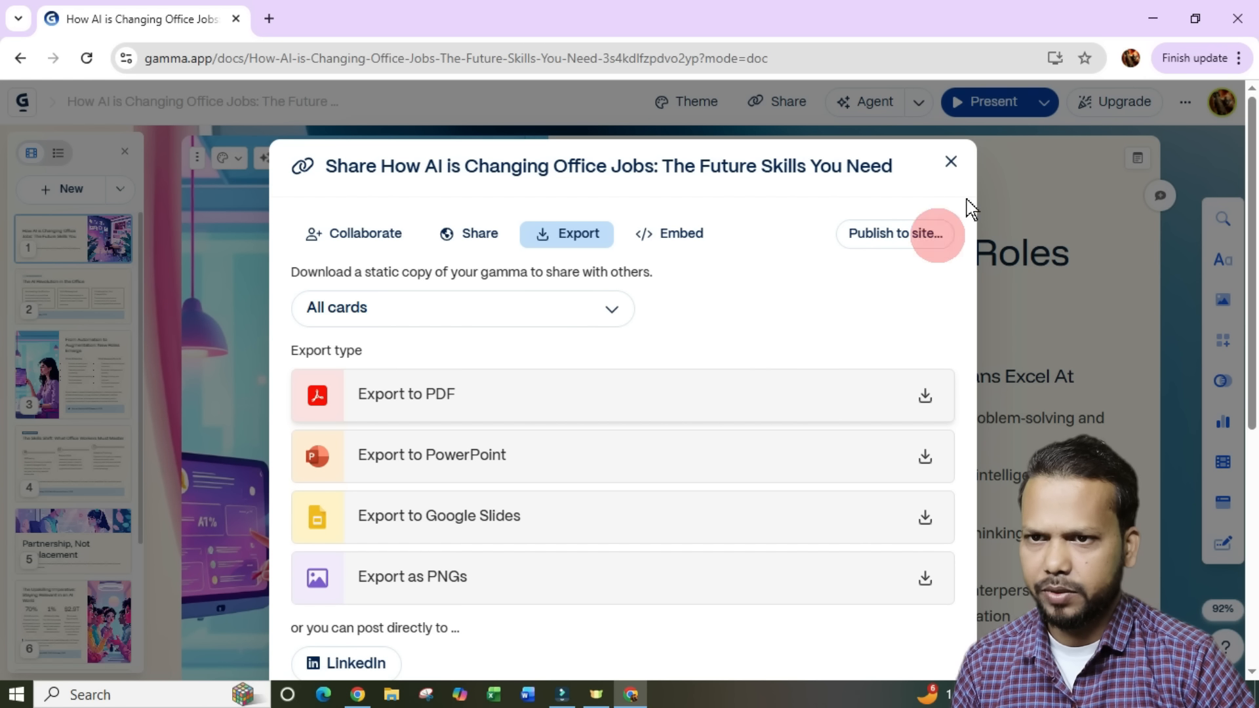
left_click(951, 161)
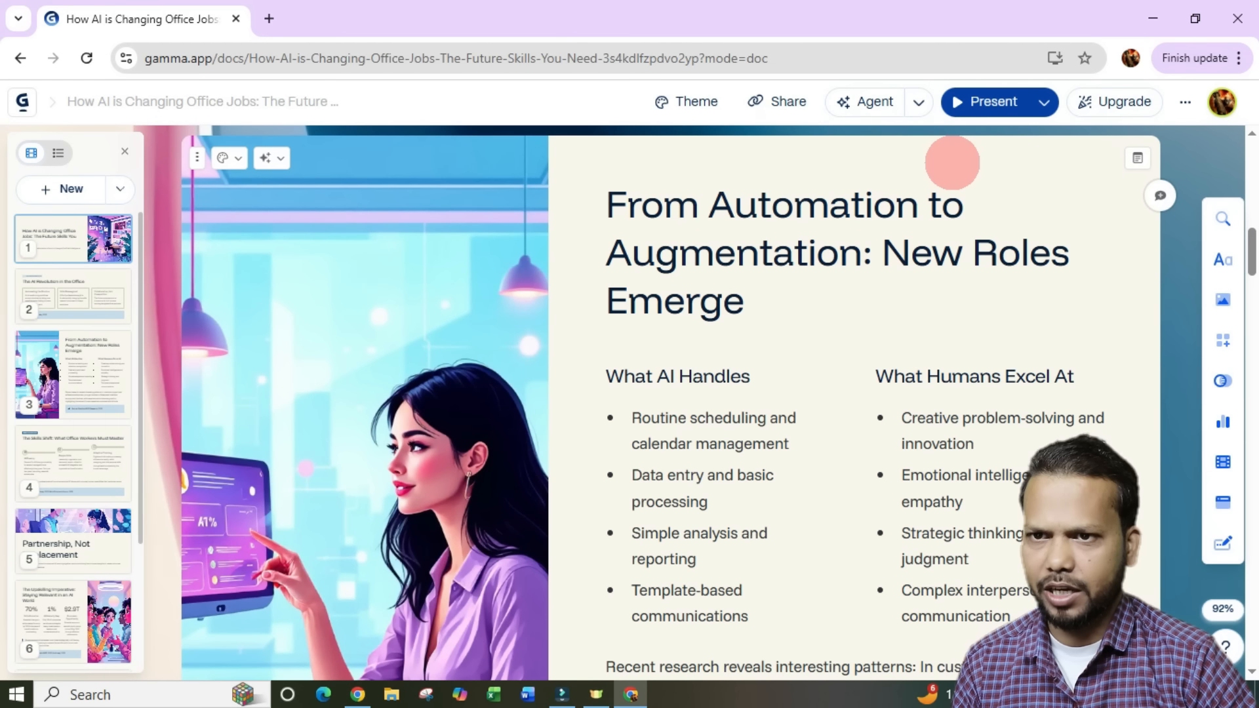
- Present the generated gamma as a slideshow and advance from the title card to the third card
left_click(961, 104)
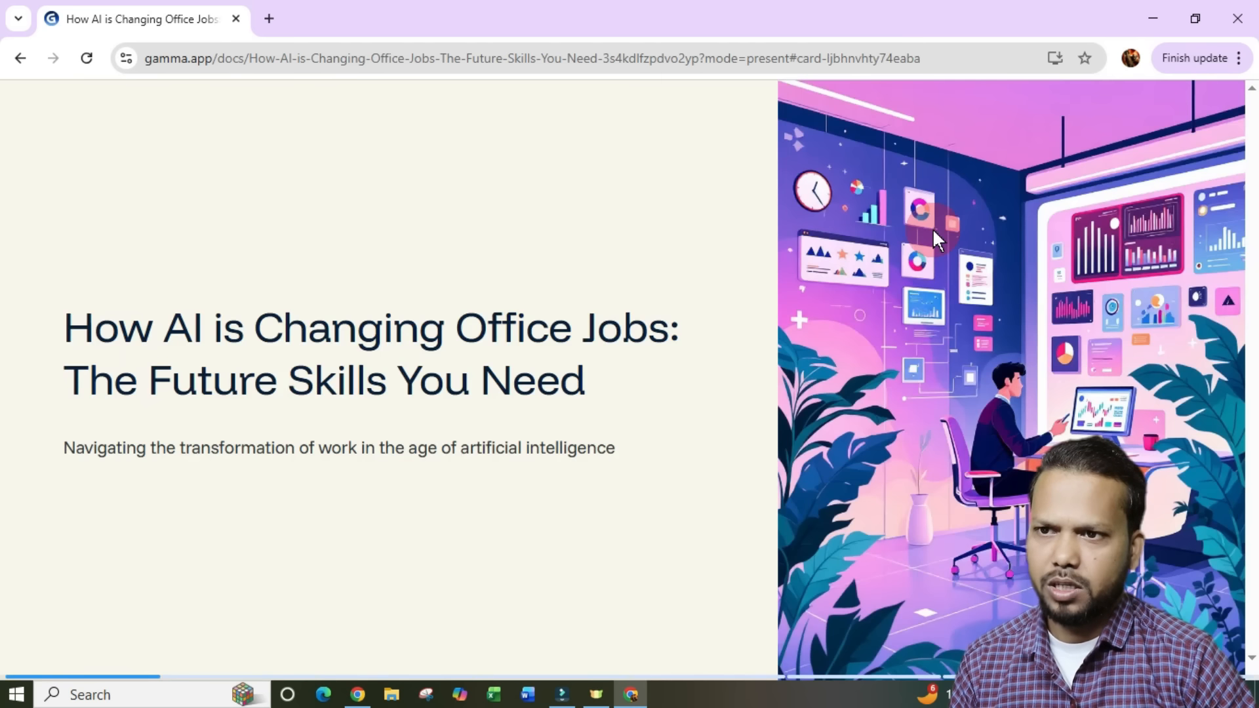
left_click(933, 230)
left_click(934, 231)
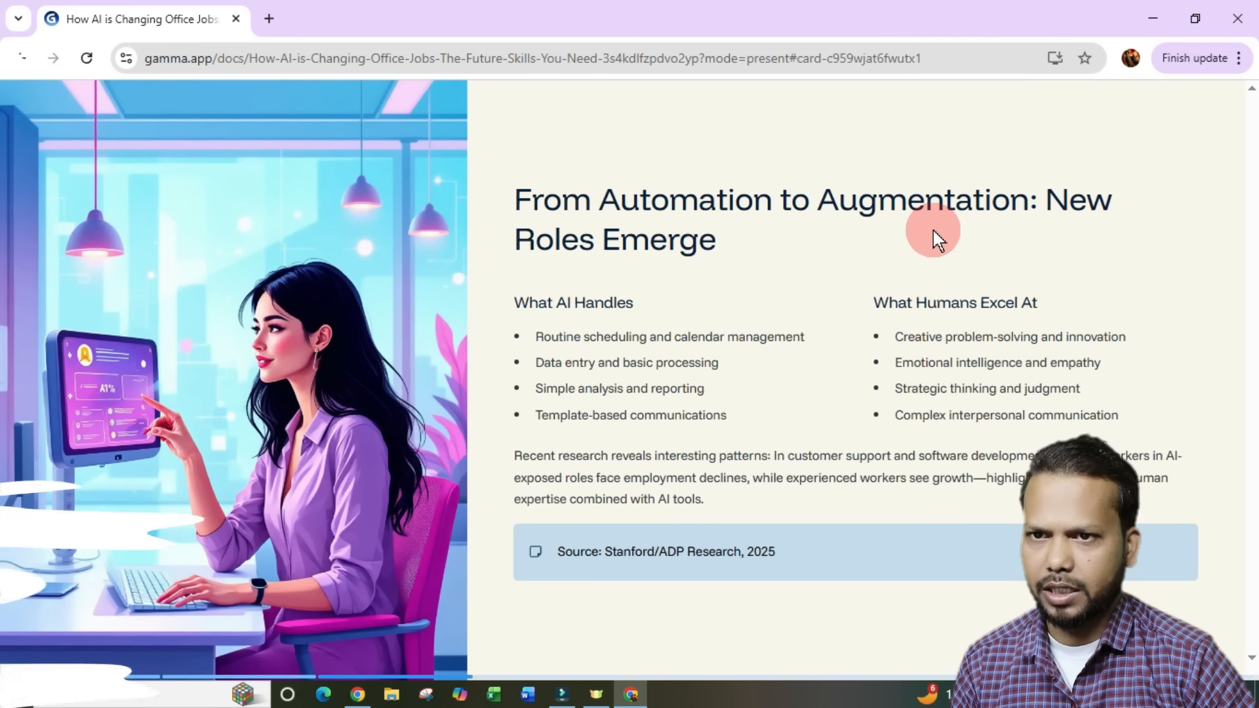
- Switch to the Unstructured Data workbook in Excel and examine the text in column A and the empty table in columns C to H
left_click(394, 357)
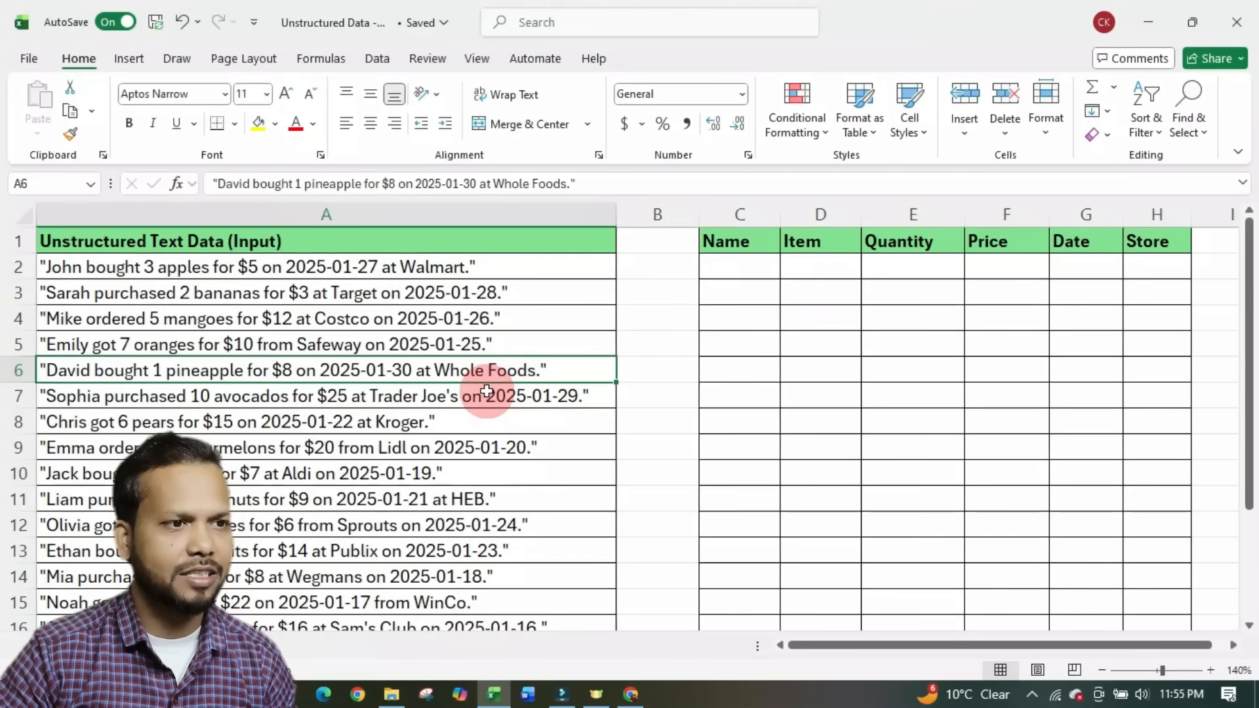
left_click(291, 213)
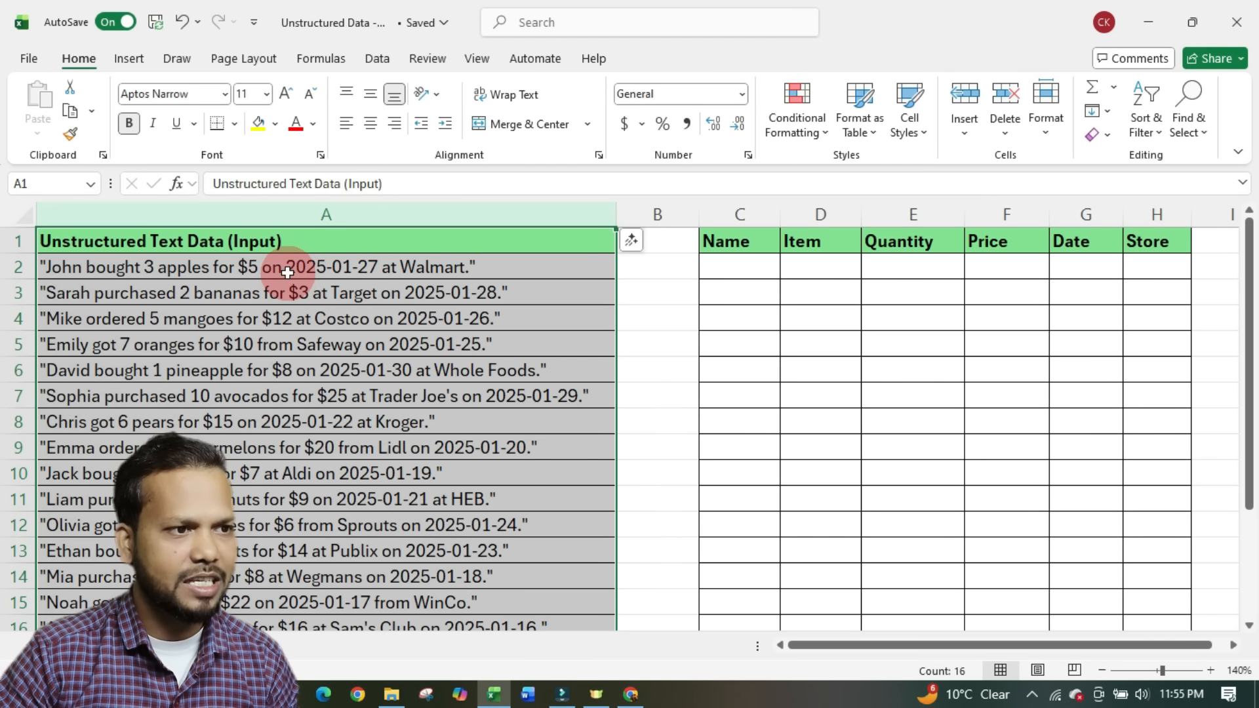
left_click_drag(750, 214, 1153, 203)
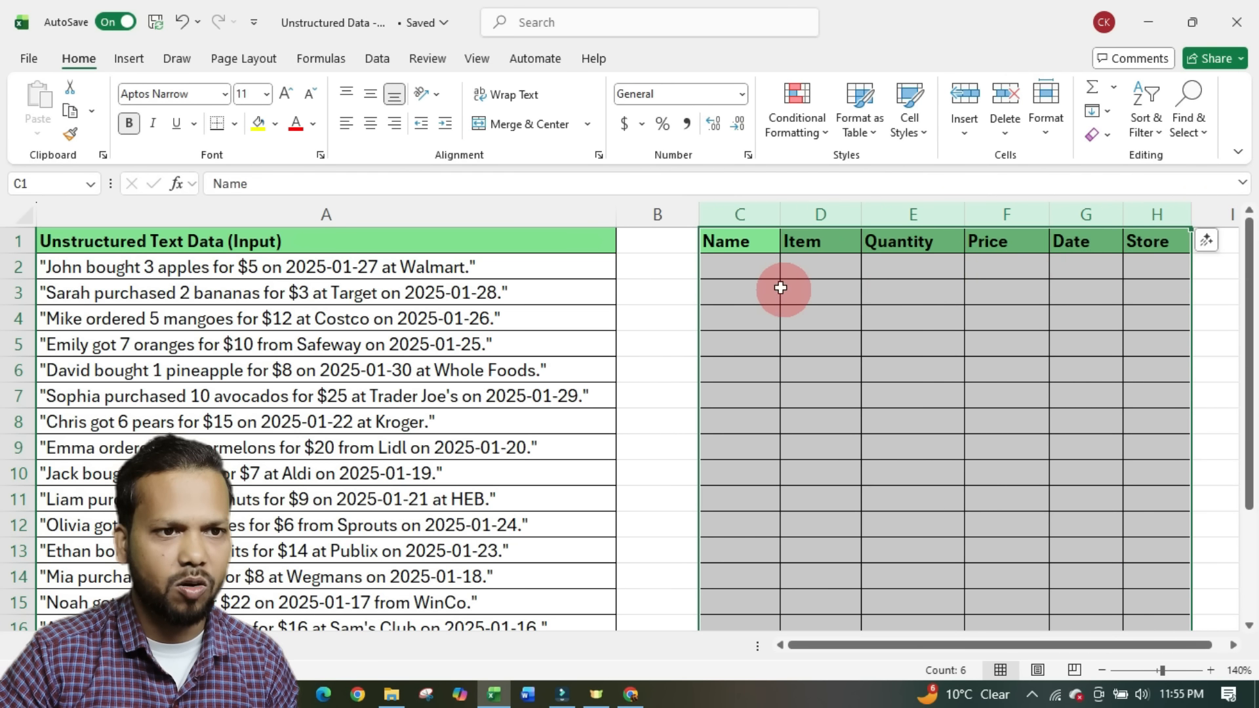
left_click(751, 273)
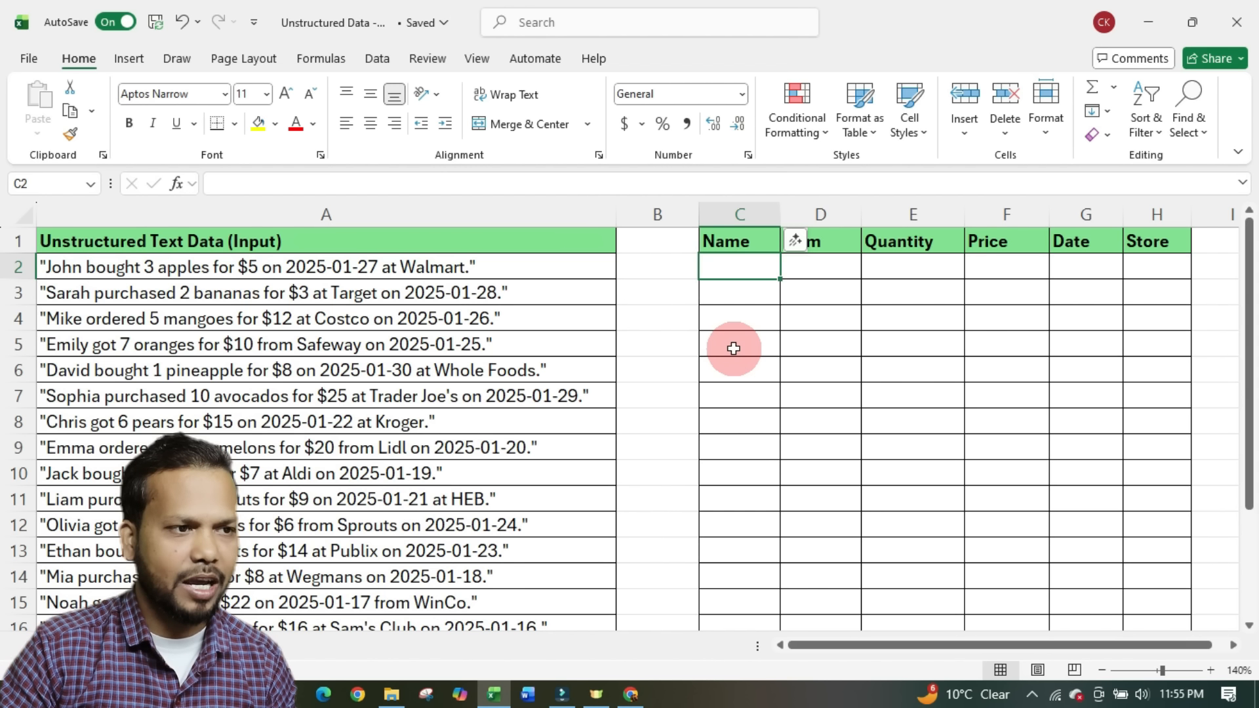
- Switch to ChatGPT and attach the "Unstructured Data - MBG" workbook from the mybigguide folder to a new chat
key("alt")
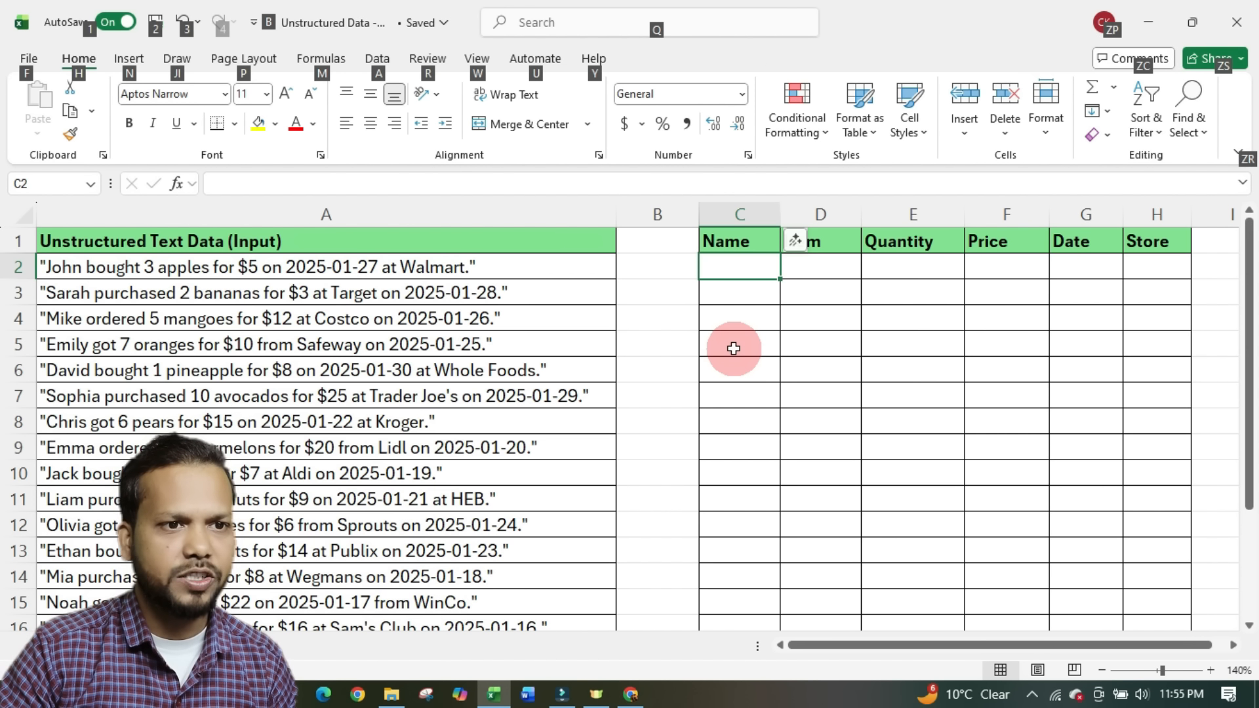
key("alt+Tab")
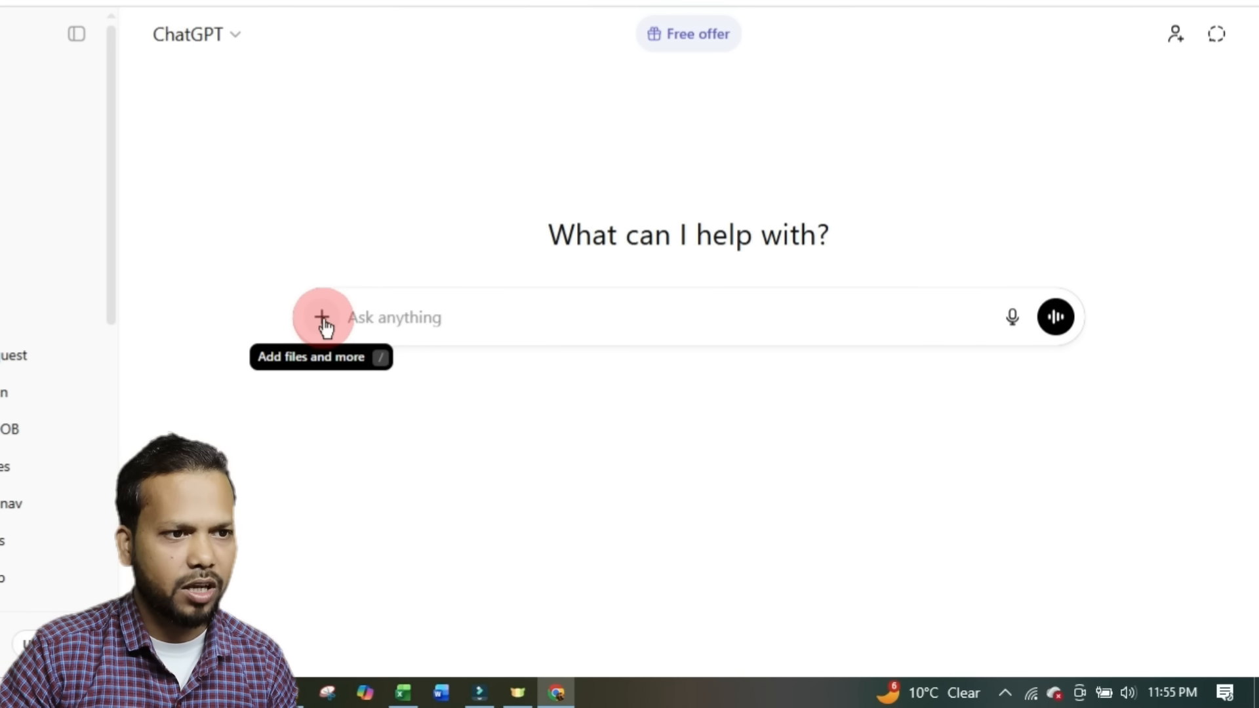
left_click(324, 320)
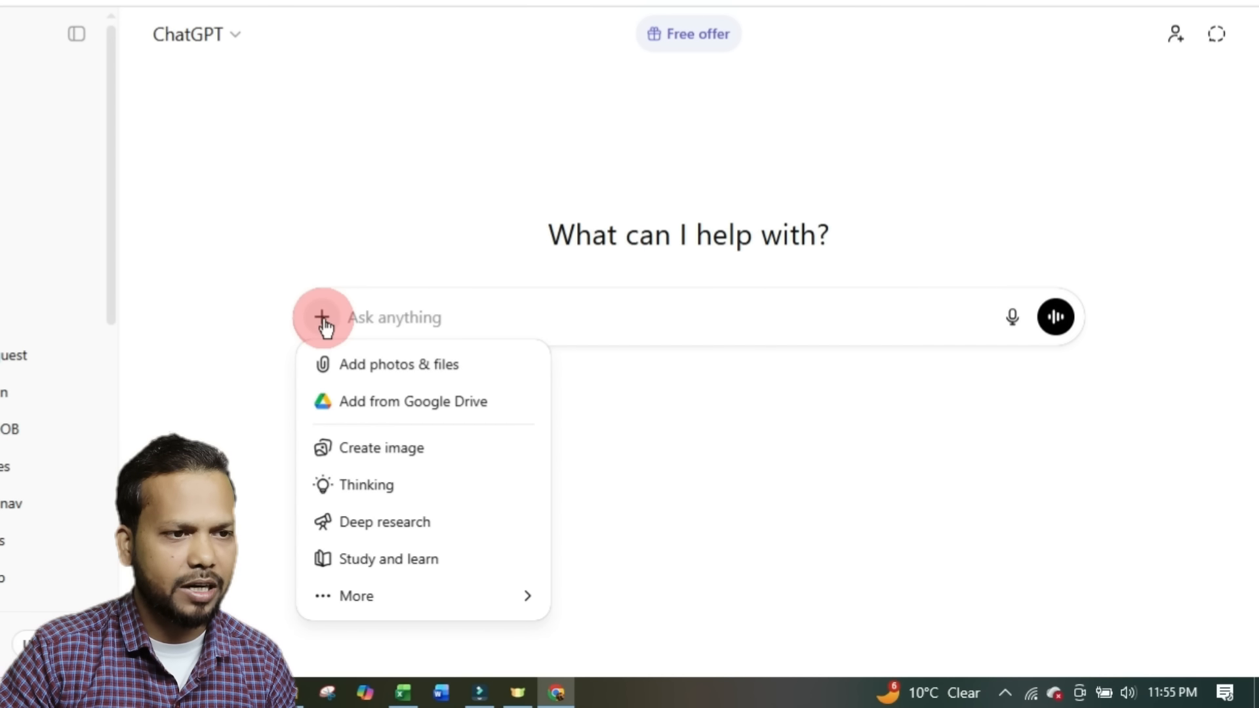
left_click(473, 366)
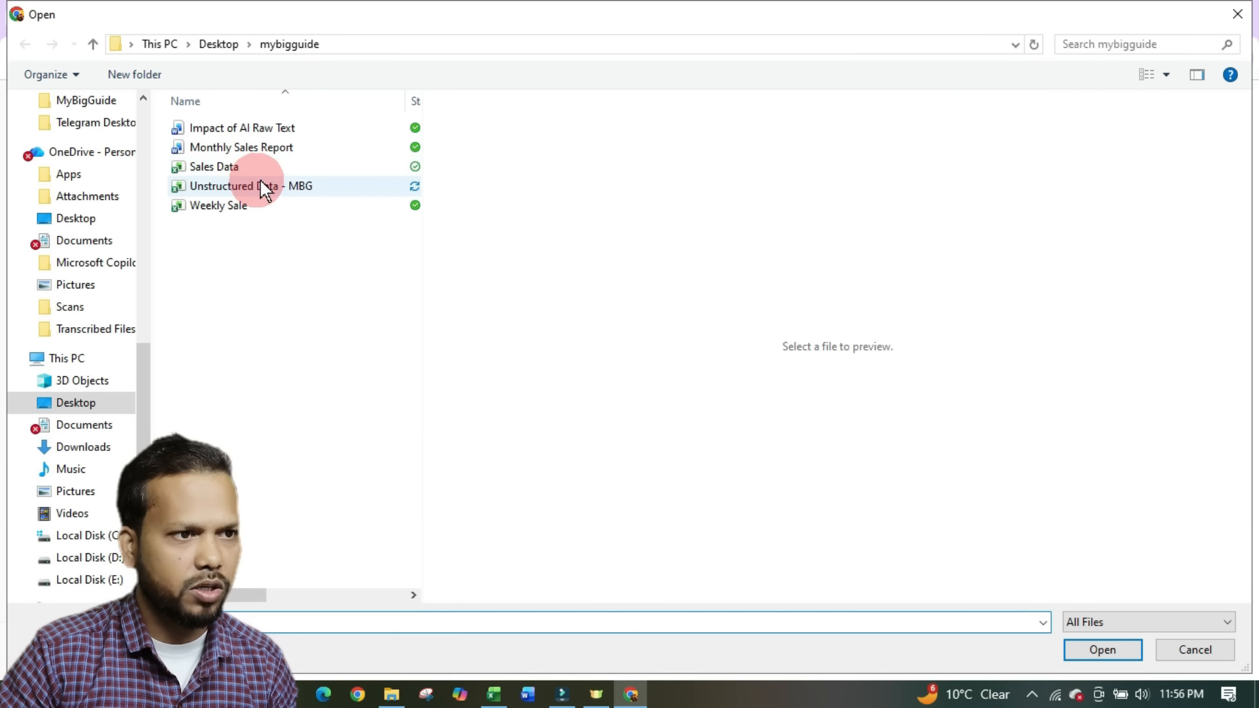
left_click(265, 185)
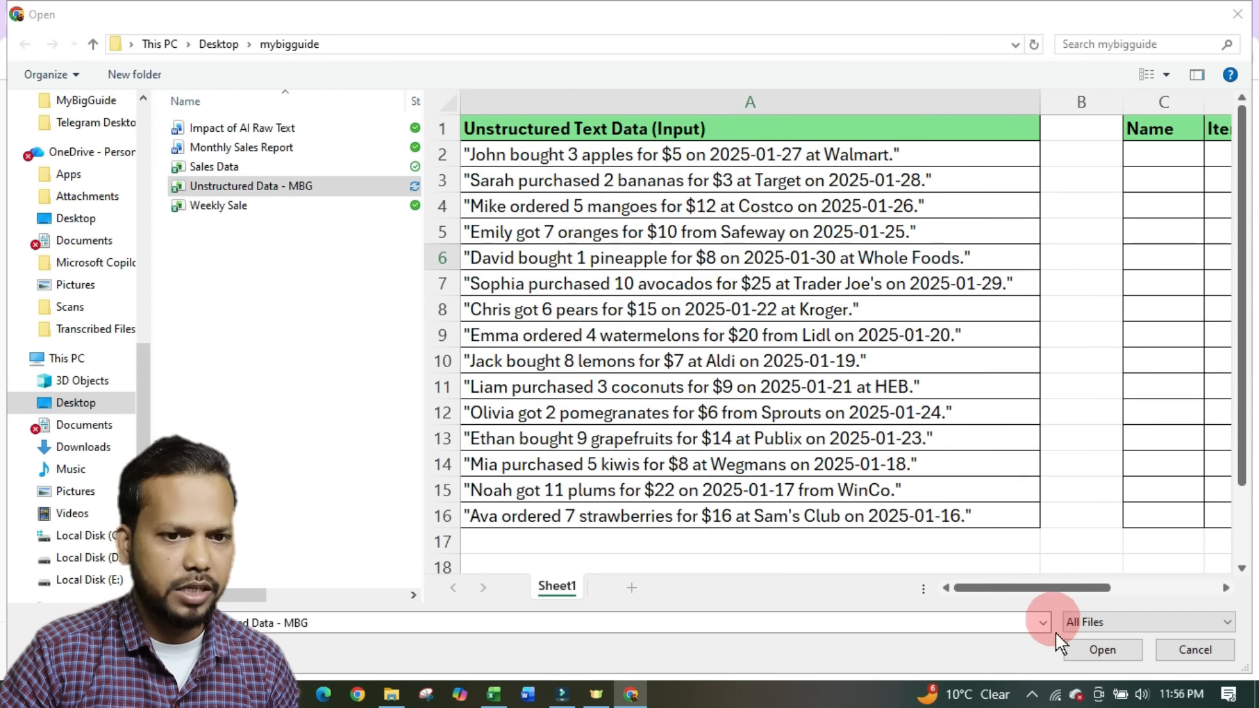
left_click(1078, 649)
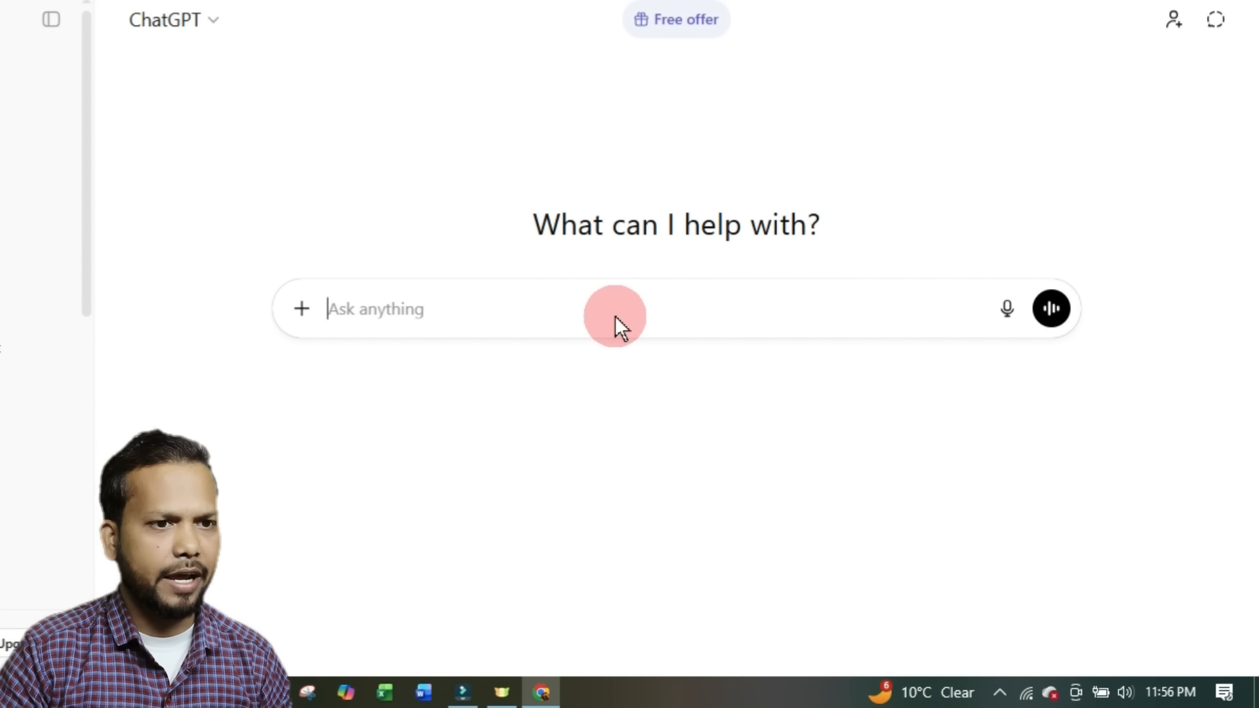
- Send the prompt "Column A mein unstructured data hai ise column c se column h mein diye format ke hisab se convert karke do table format mein."
left_click(607, 395)
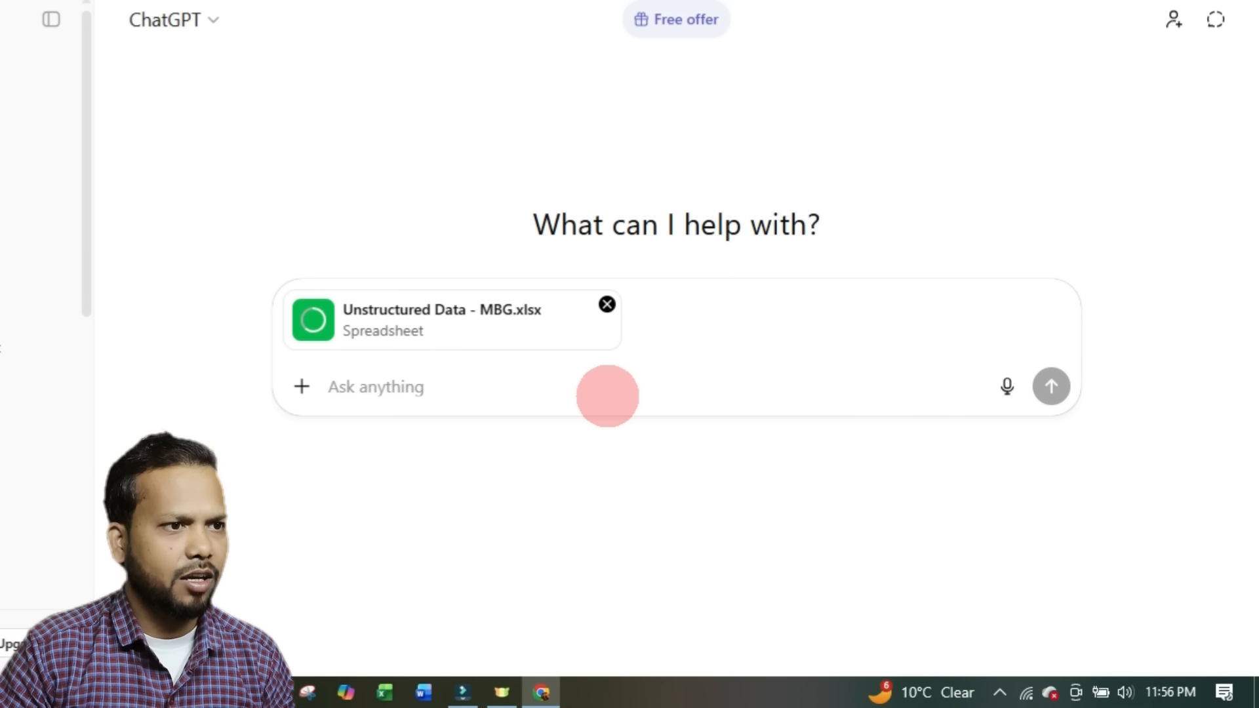
type("Column A mein unstructured data hai ise Column C se Column H me")
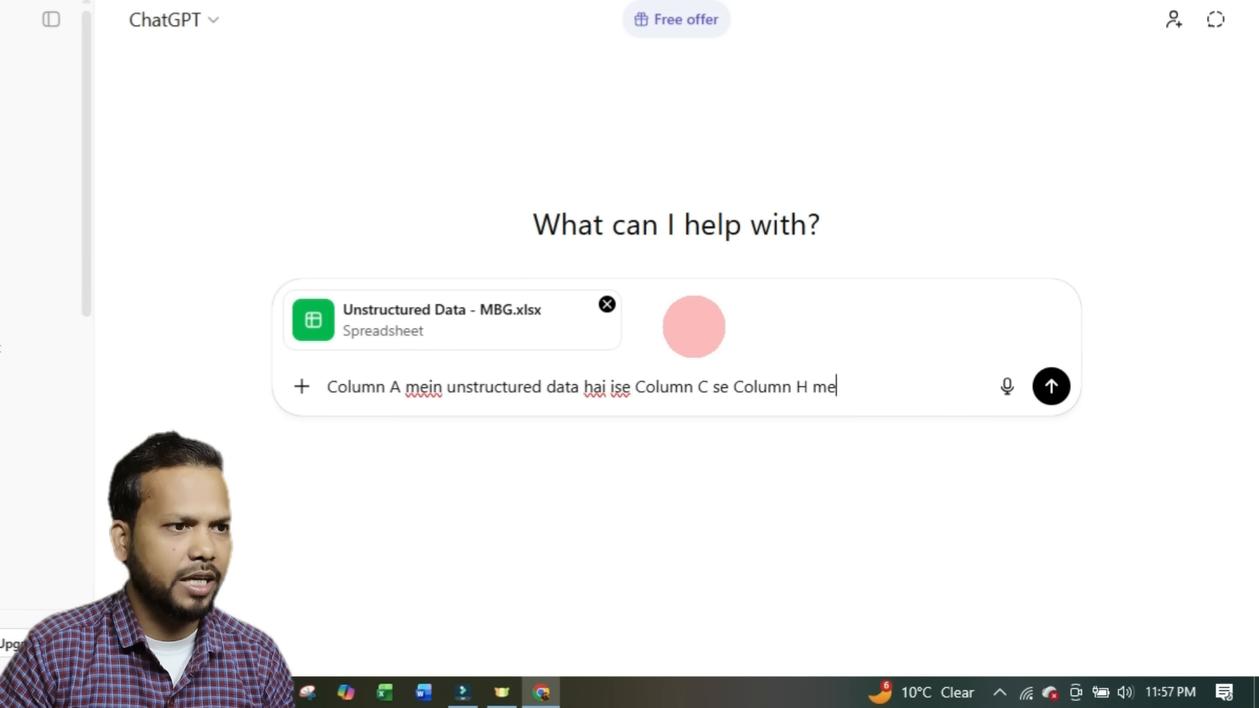
type("ke hisab se convert karke do")
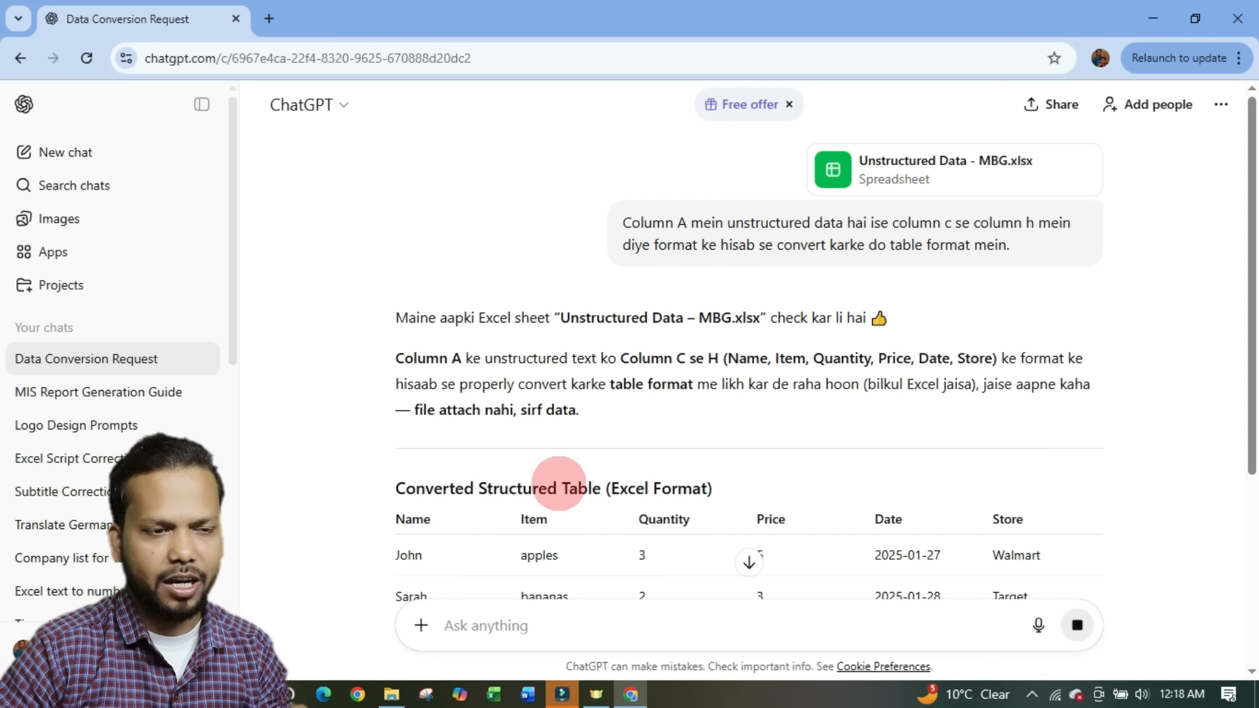
- Review and copy the converted structured table from ChatGPT's answer, and paste it into the Excel sheet starting at cell C1
scroll(604, 479, "down", 7)
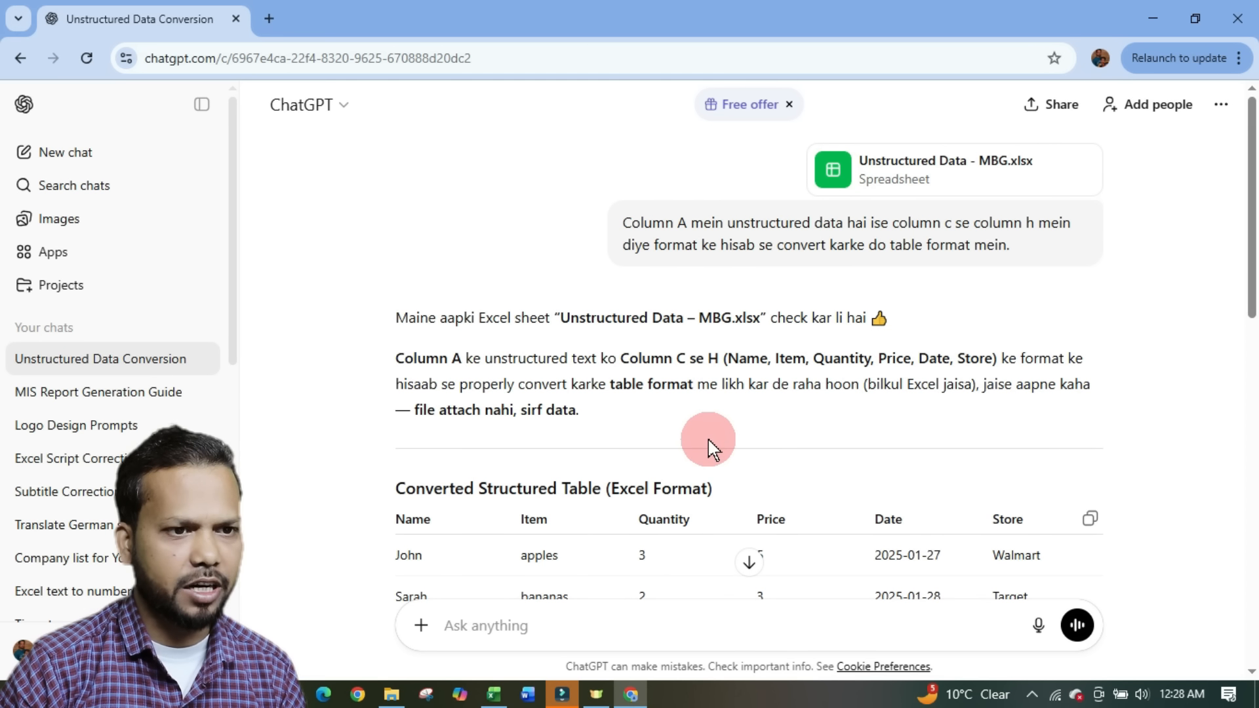
scroll(709, 443, "down", 4)
scroll(708, 440, "down", 7)
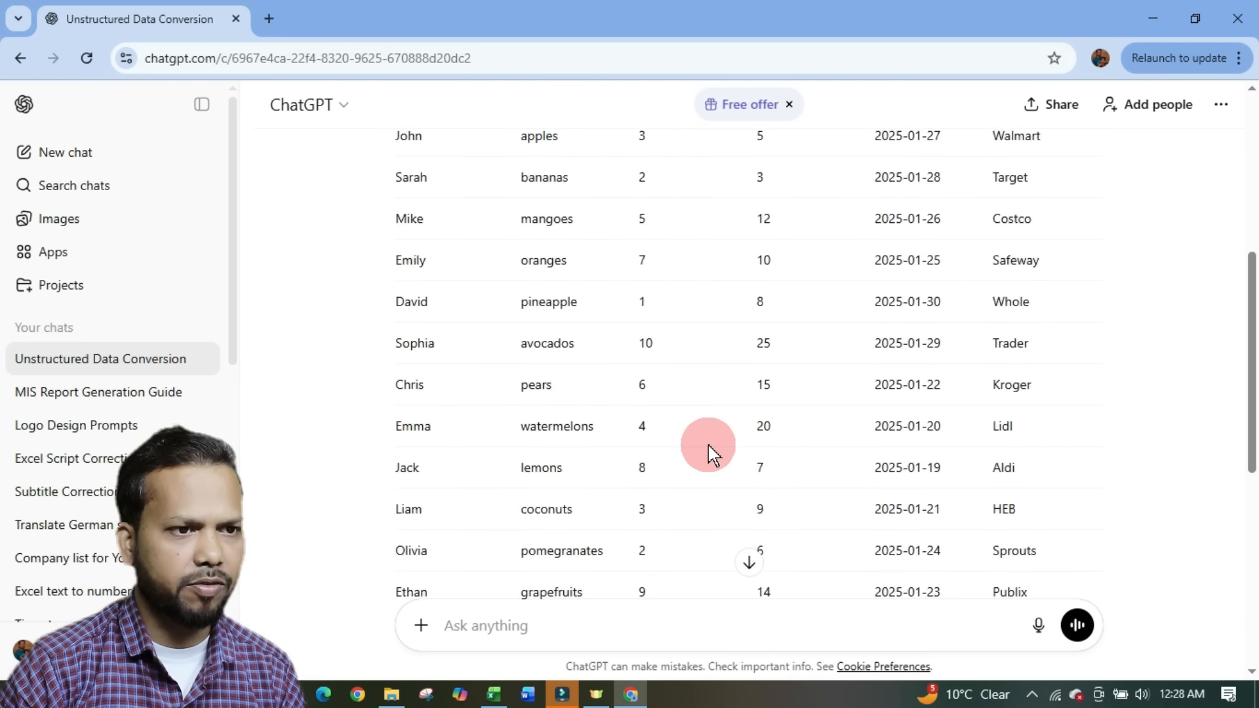
scroll(807, 427, "up", 8)
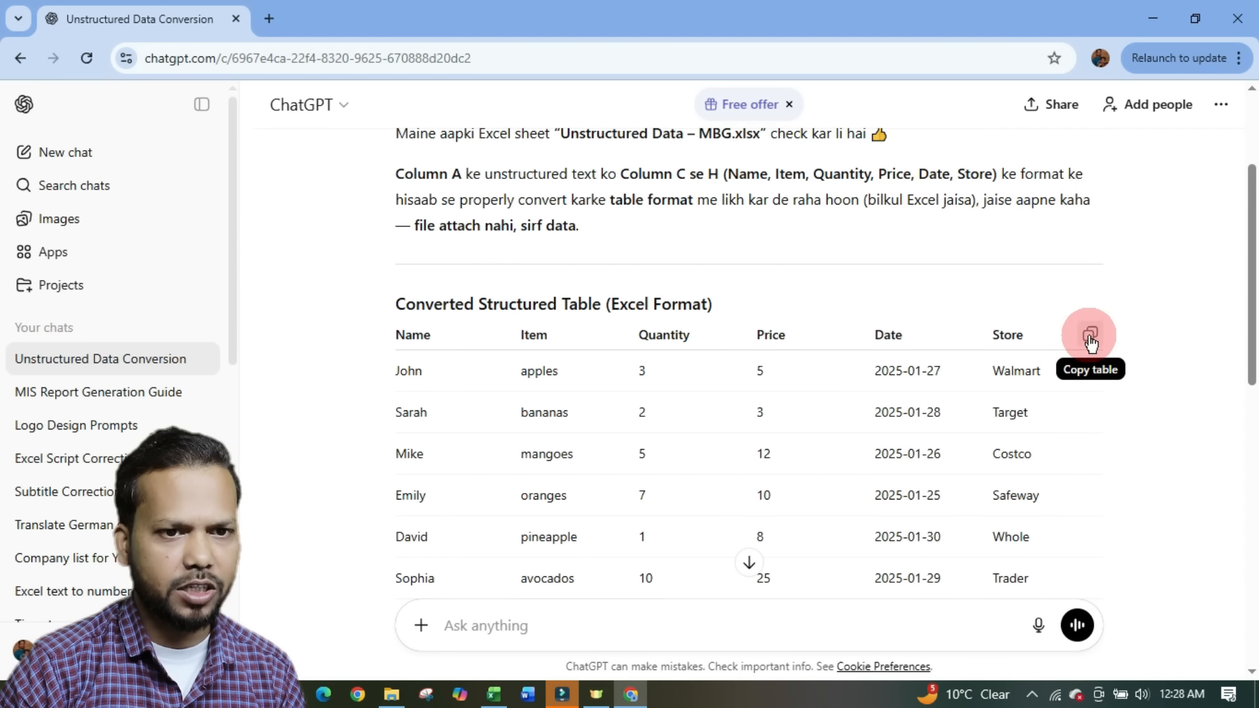
left_click(1091, 336)
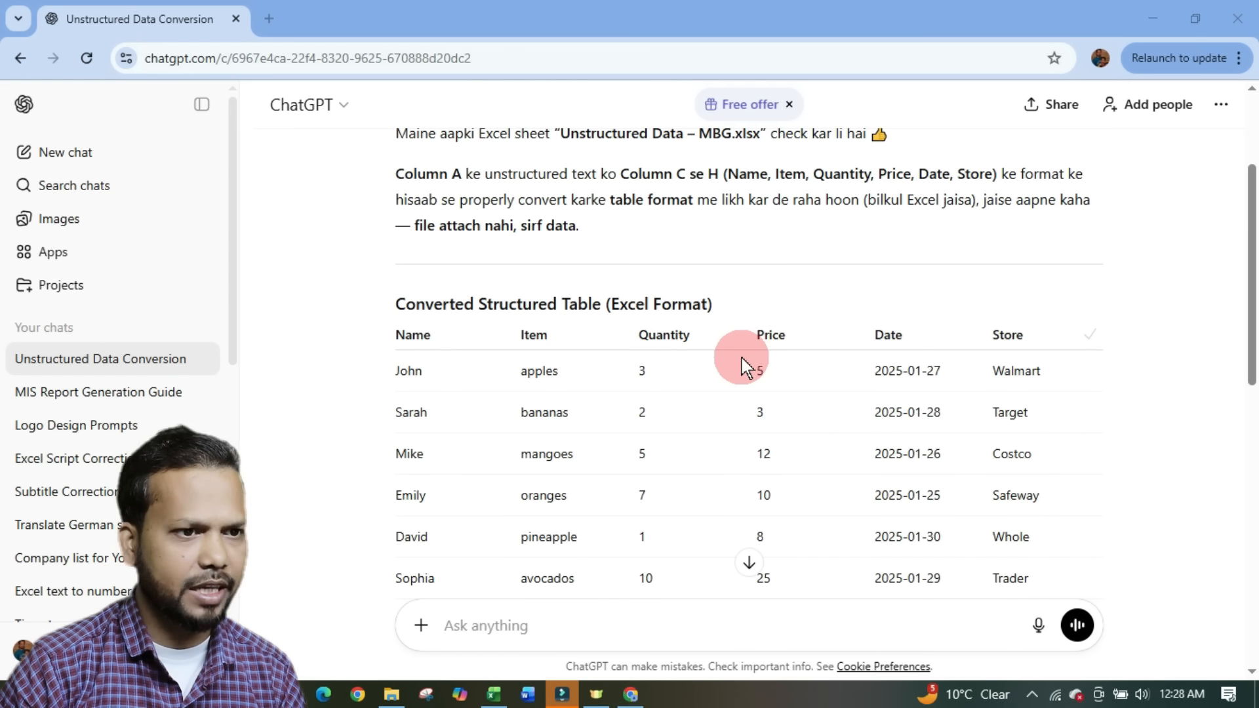
key("alt+Tab")
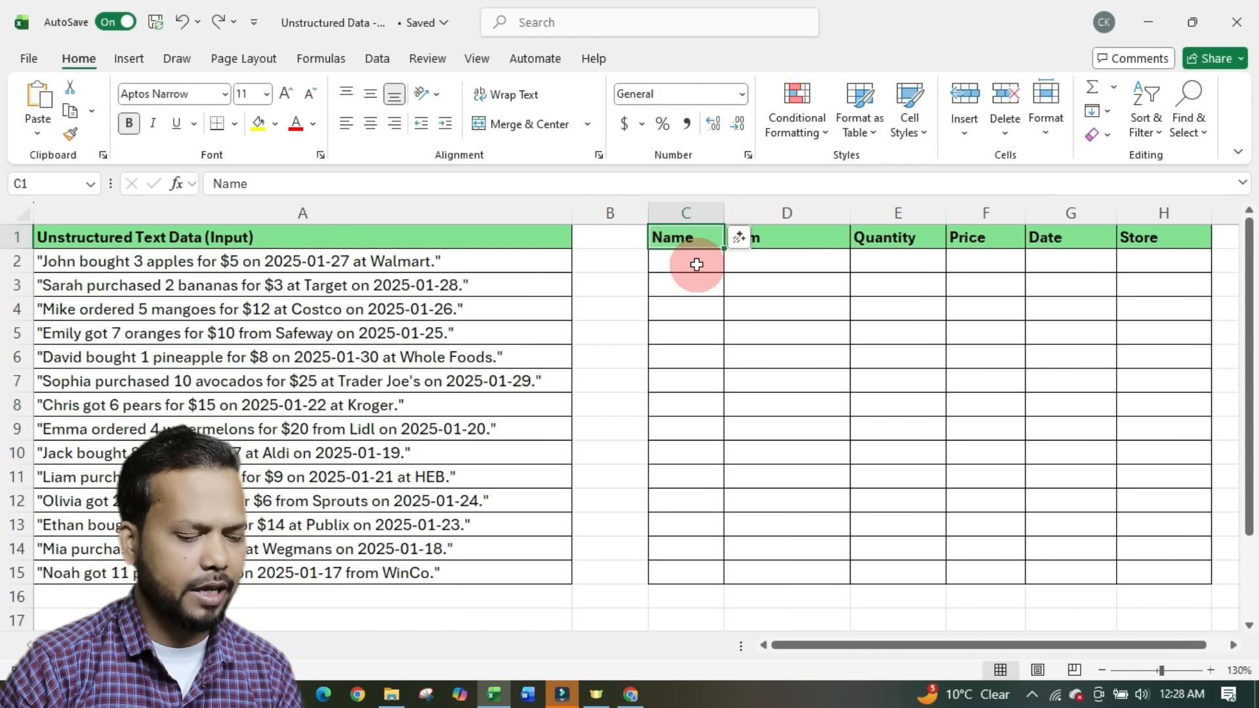
key("ctrl+v")
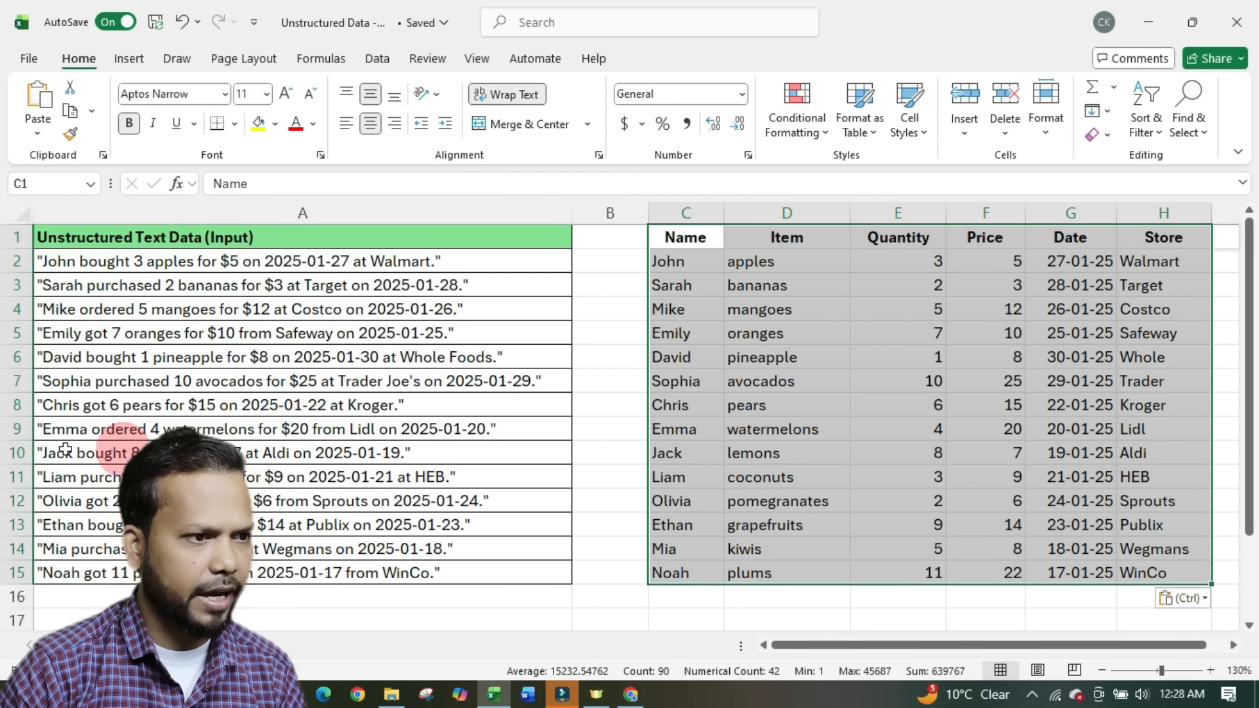
- Compare the original text in row 9 with its converted values in columns C to H
left_click(10, 429)
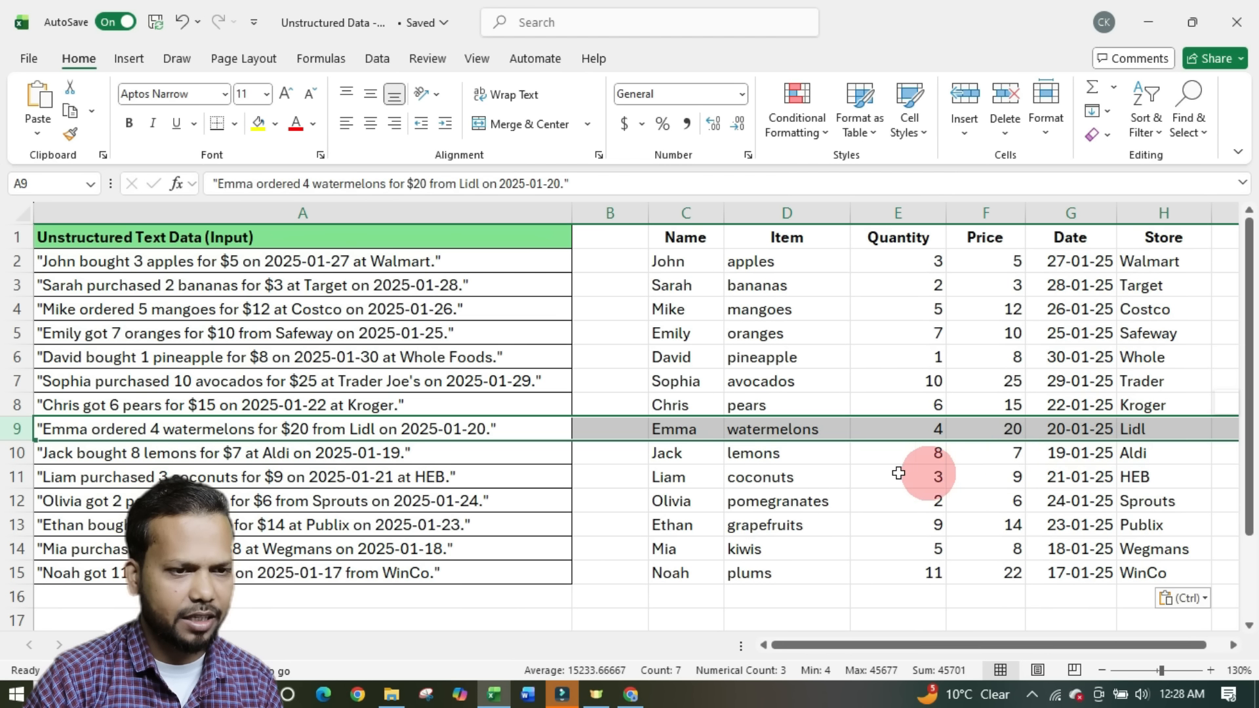
left_click(803, 474)
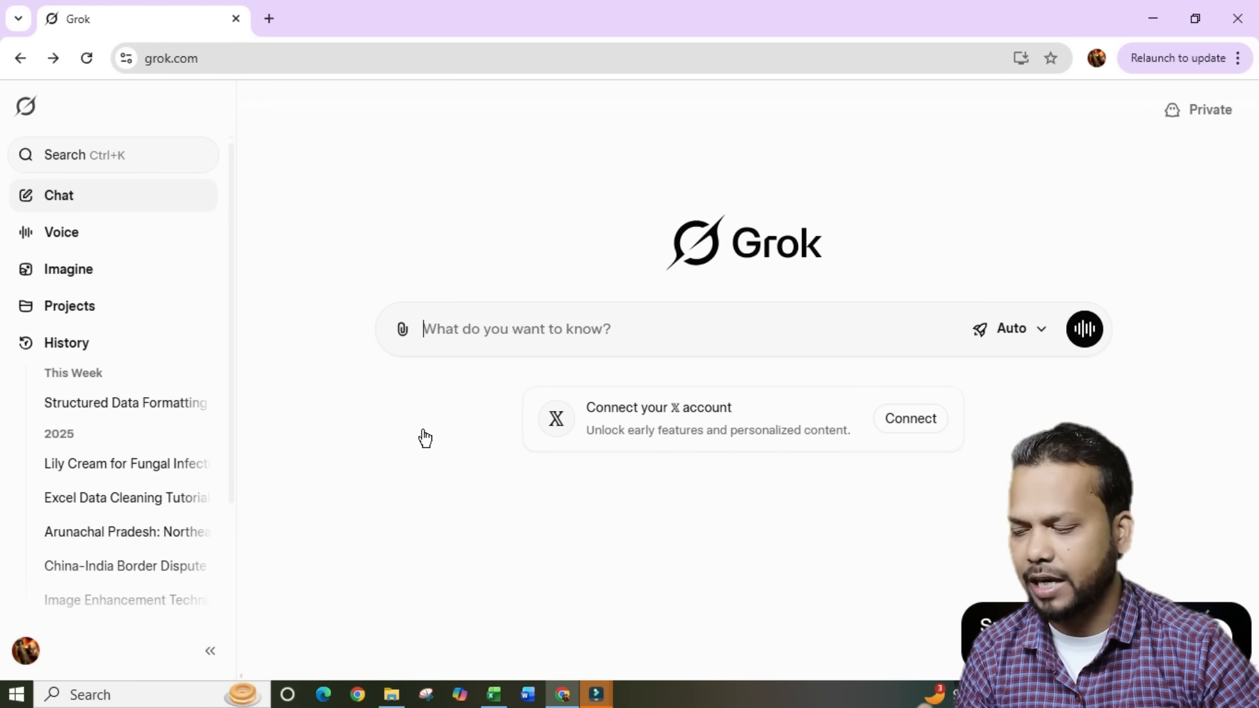
- Switch to the Weekly Sale workbook in Excel and examine the Weekly Sale Qty and Total Sale columns
key("alt+Tab")
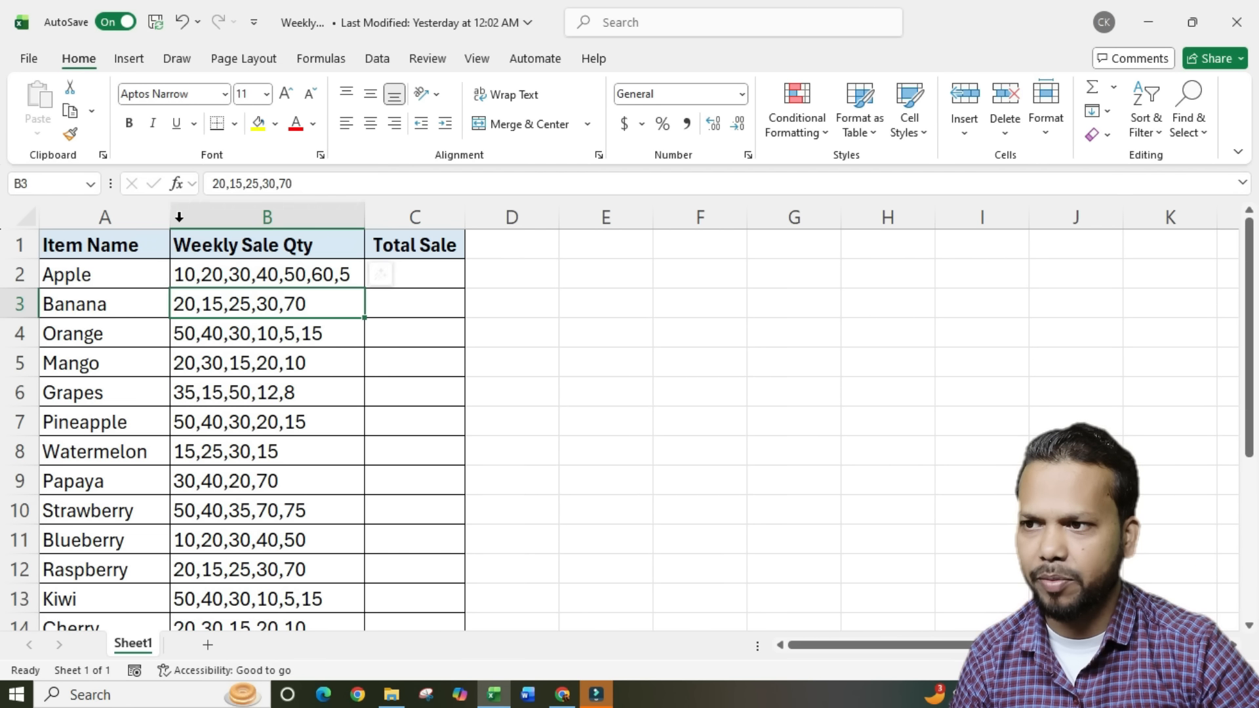
left_click(212, 210)
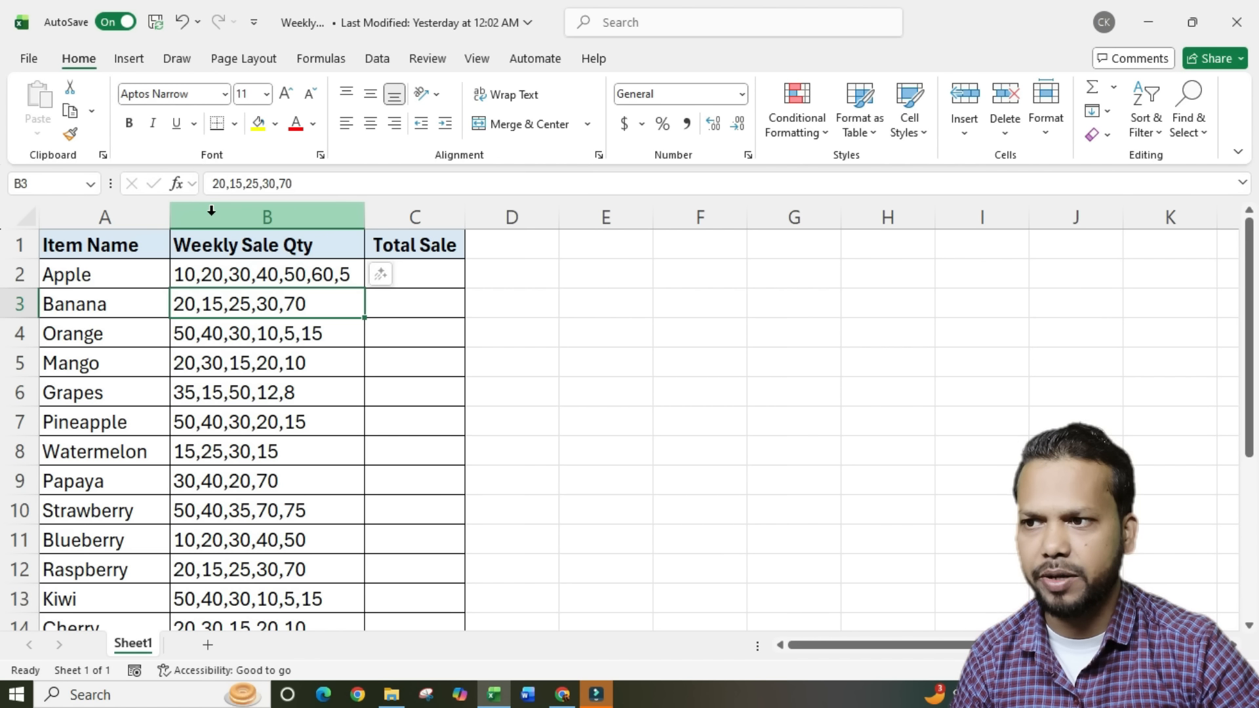
left_click(211, 210)
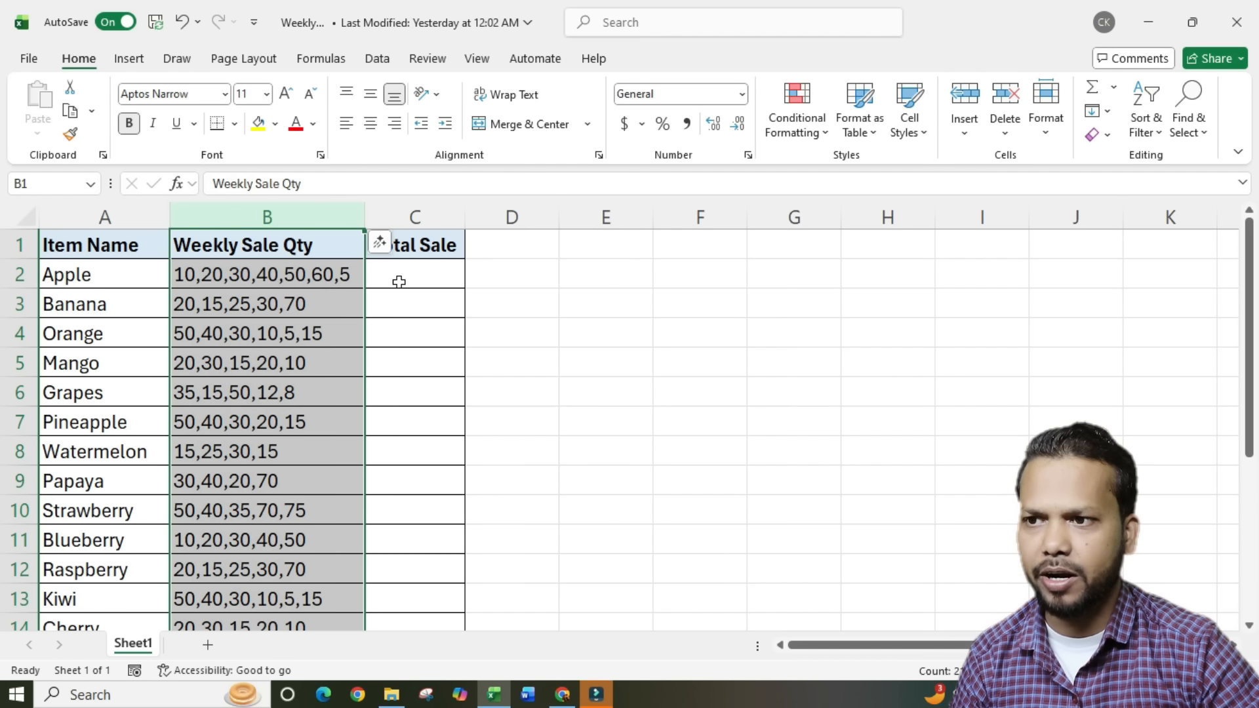
left_click(407, 279)
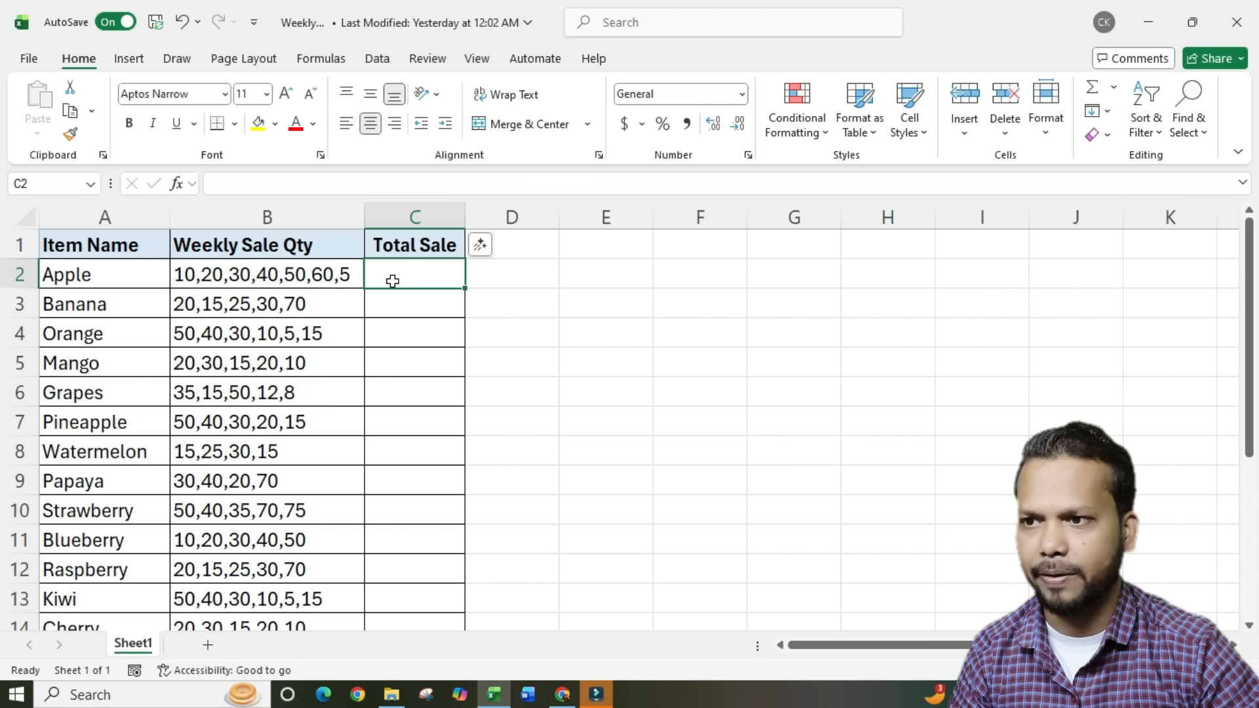
- Switch to Grok in the browser and attach the "Weekly Sale" workbook from the mybigguide folder to a new chat
key("alt+Tab")
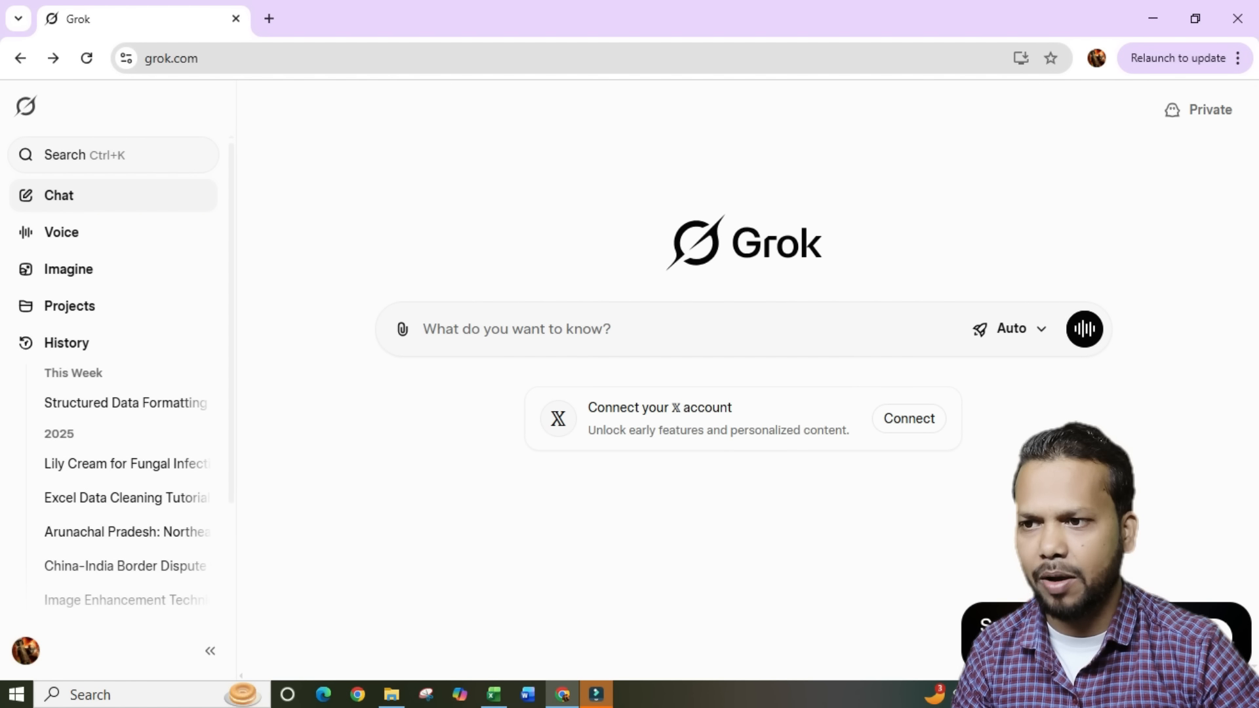
left_click(402, 335)
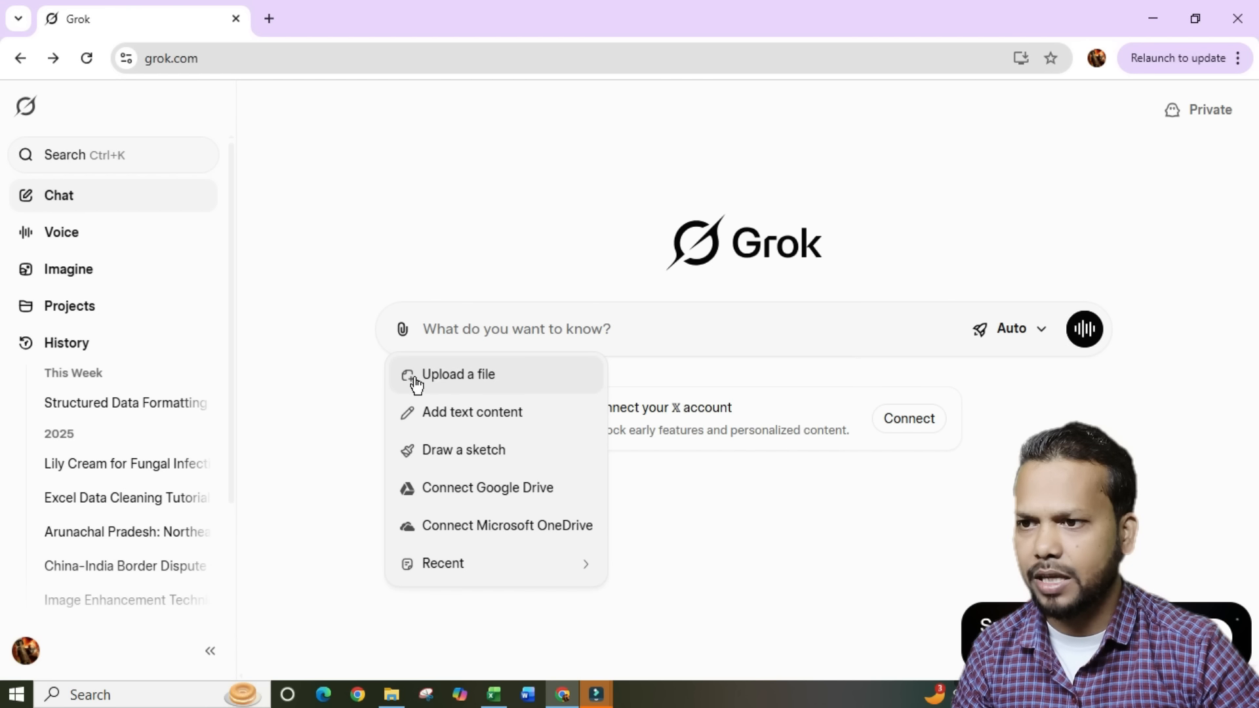
left_click(470, 383)
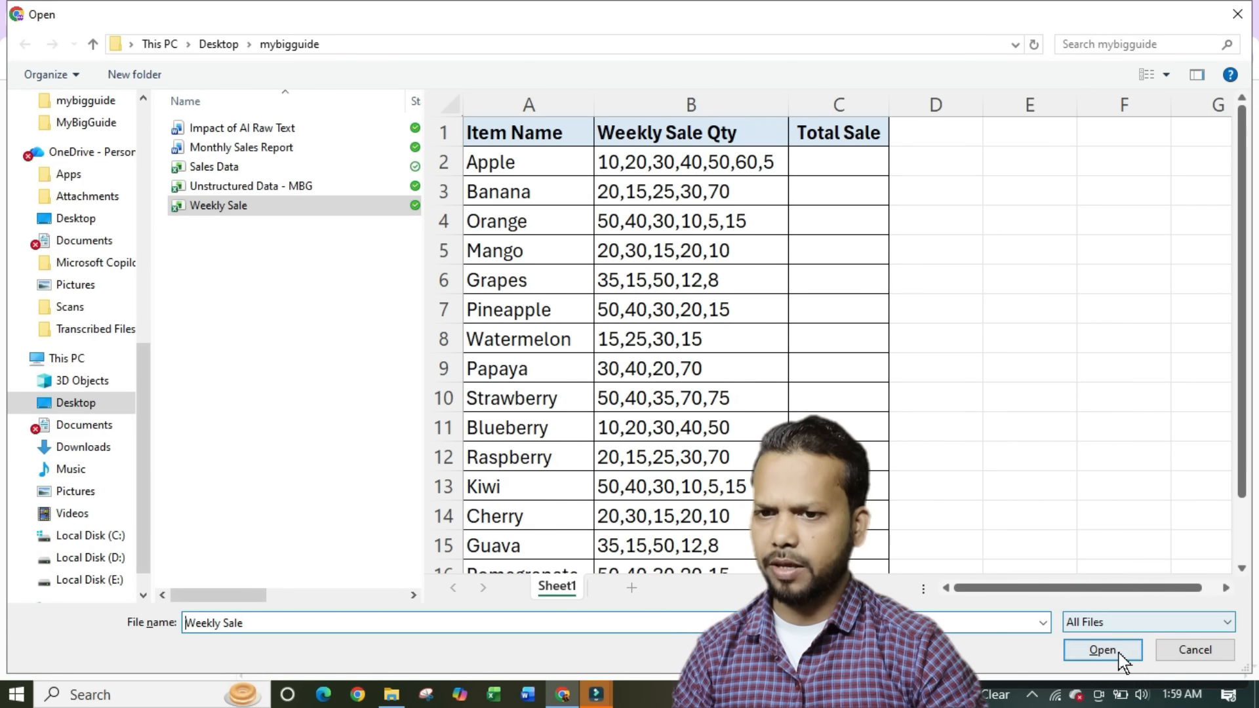
left_click(1121, 654)
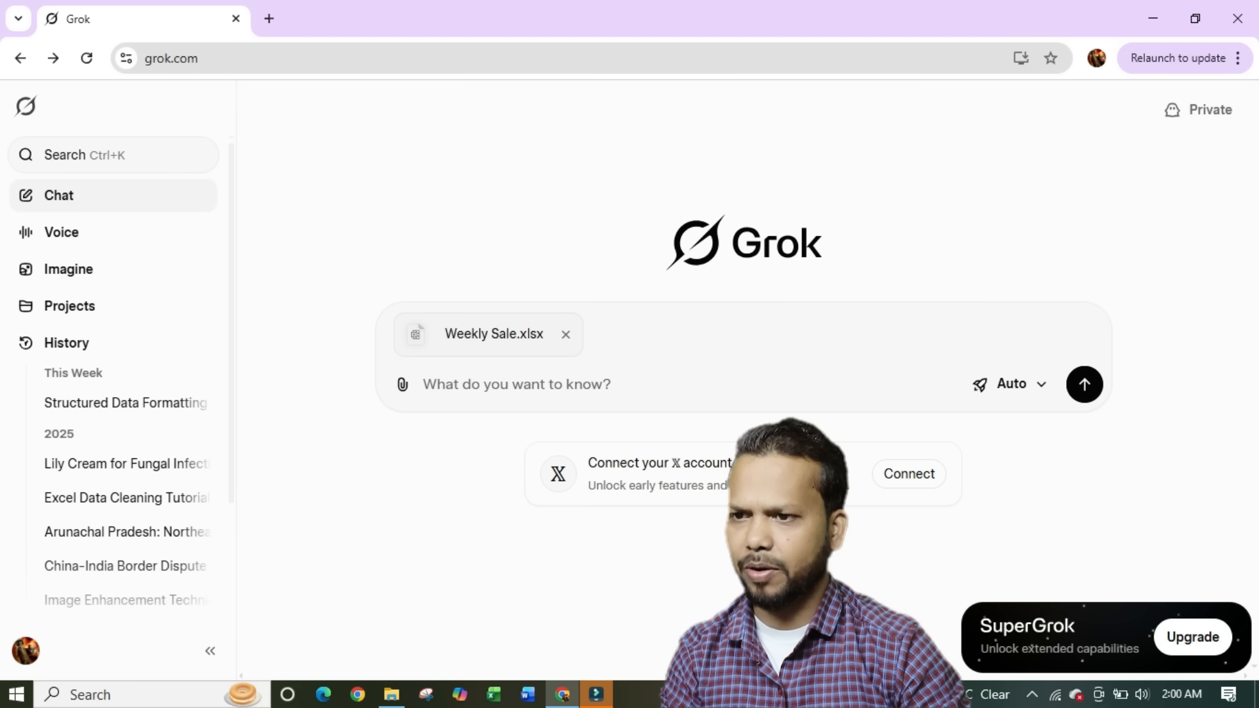
- Send the prompt "provide total weekly sale in table format in same sequence"
type("Provide total s")
key("BackSpace")
type("weekly")
key("ctrl+a")
key("BackSpace")
type("provide total we")
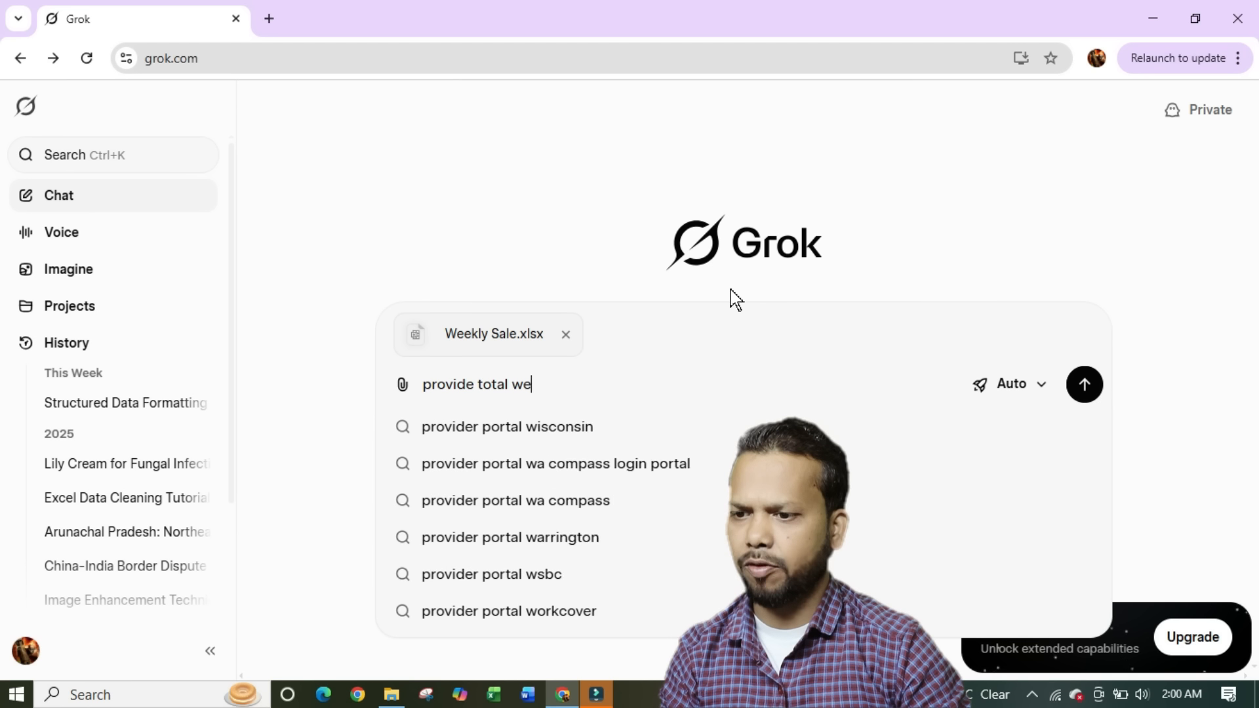
type("ekly sale in table format in same sequence")
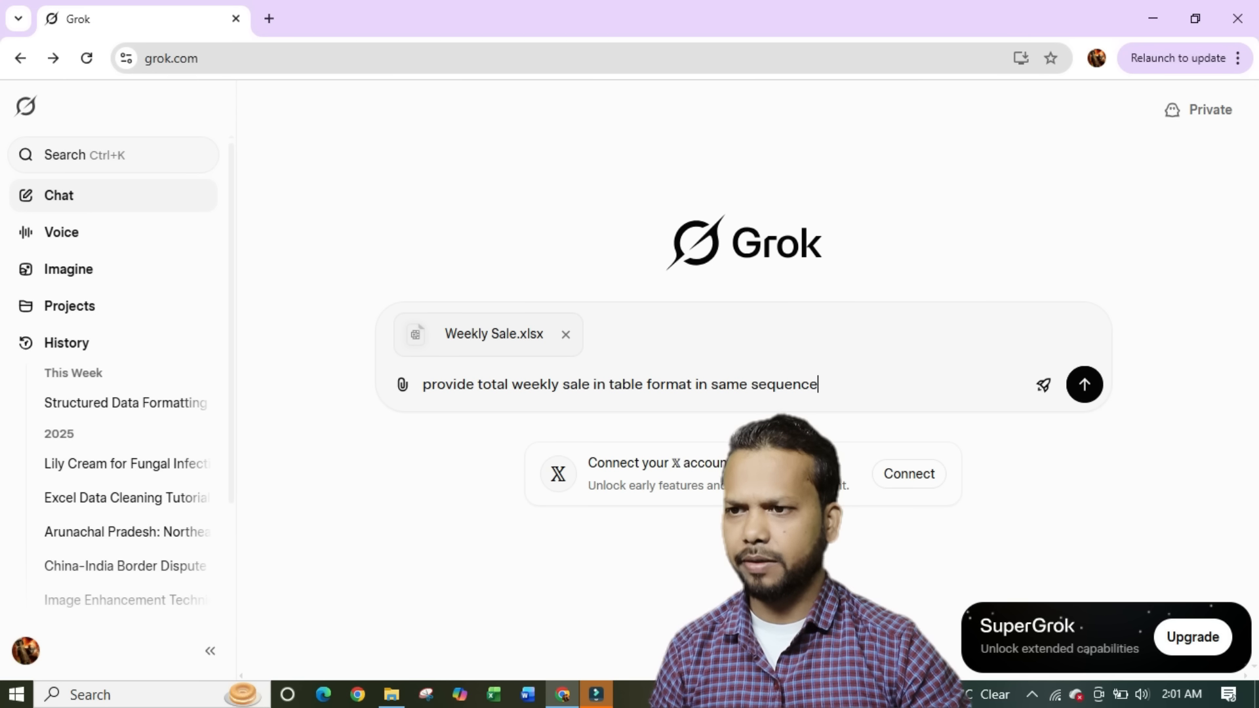
key("Return")
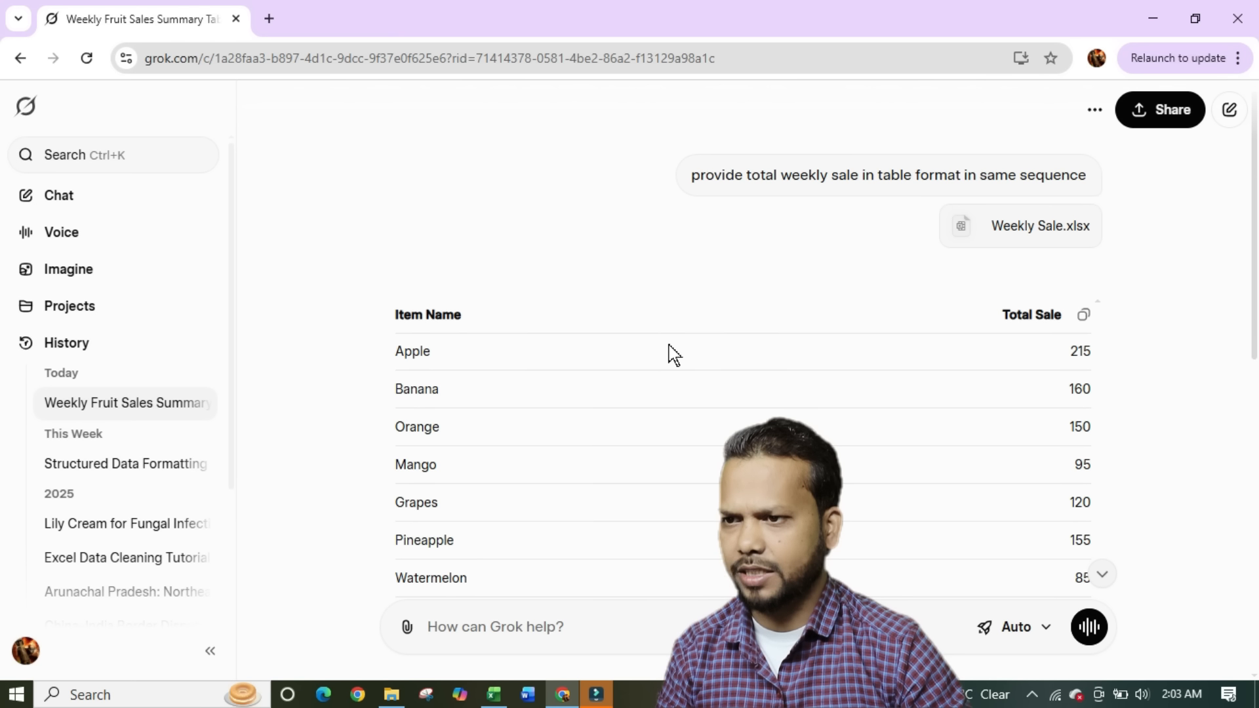
- Review and copy the total sale table from Grok's answer, and paste it into the Weekly Sale sheet in Excel at cell E1
scroll(692, 346, "down", 10)
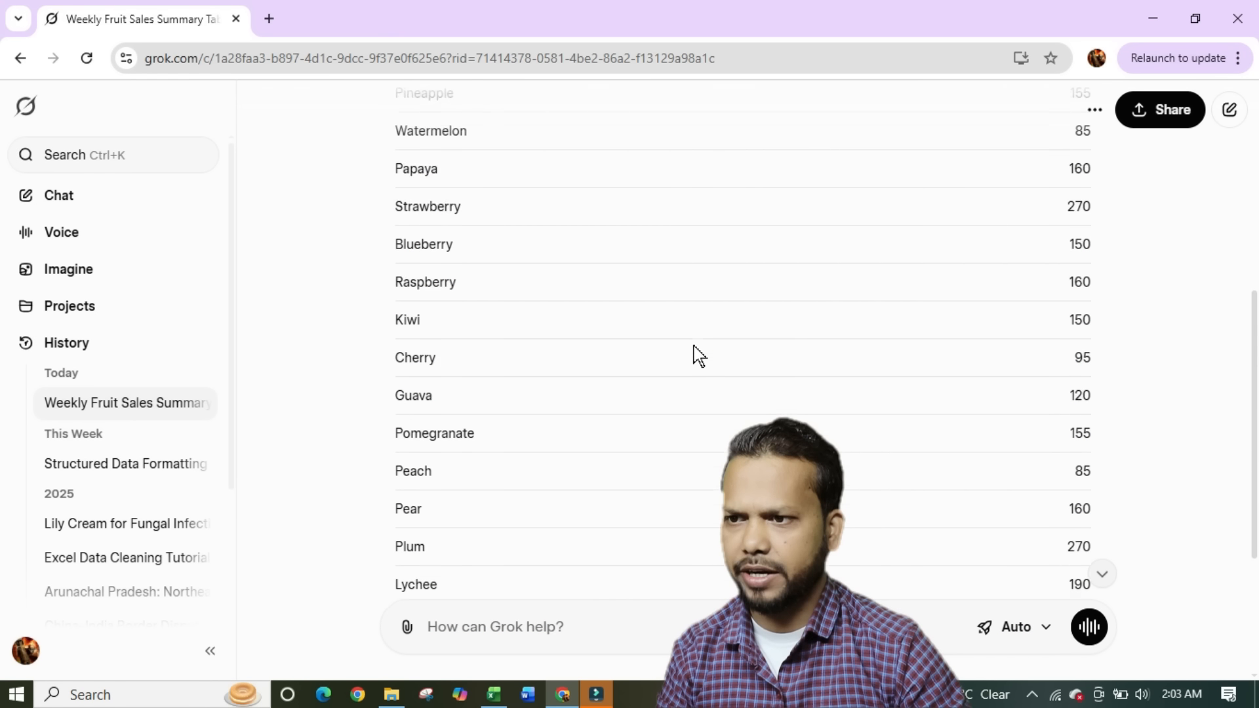
scroll(932, 429, "up", 10)
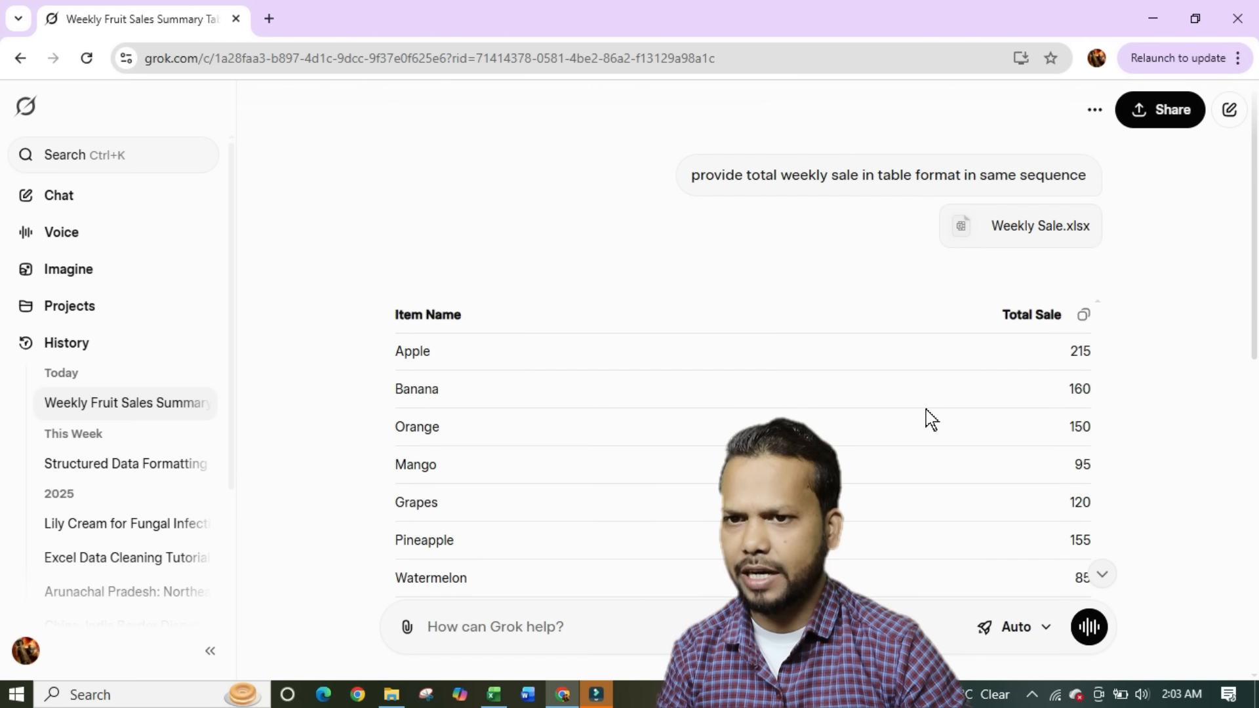
left_click(1086, 316)
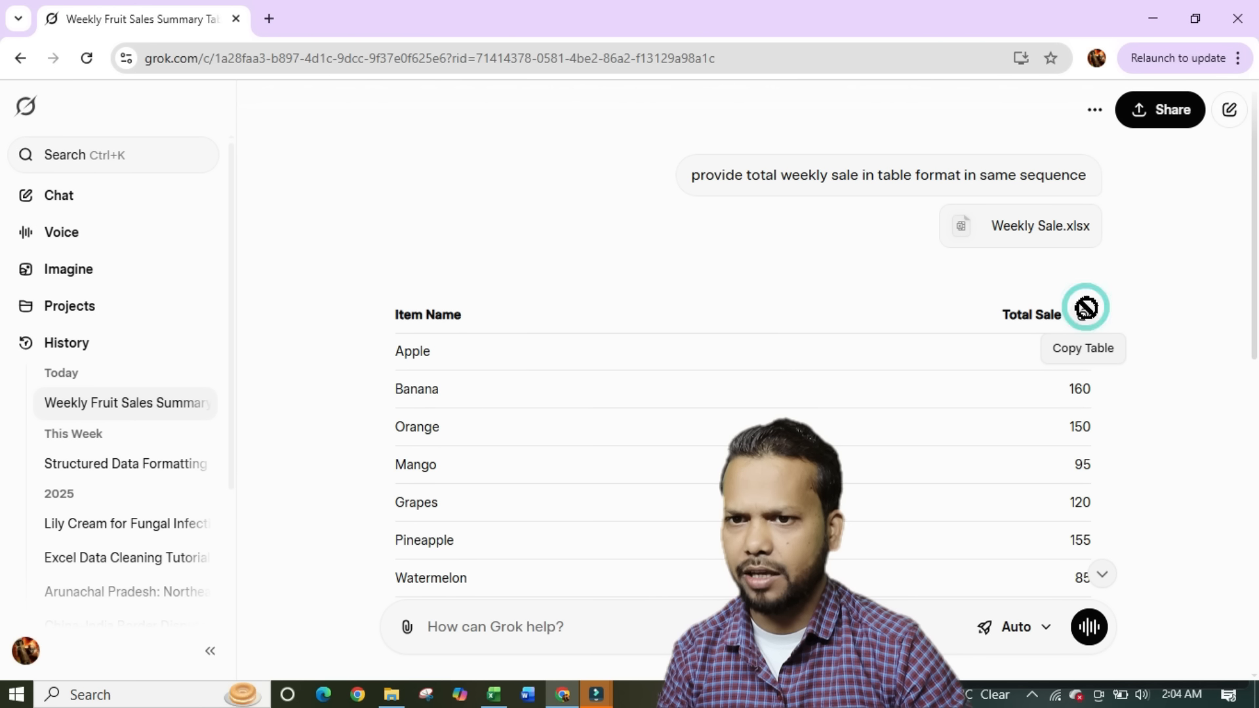
key("alt+Tab")
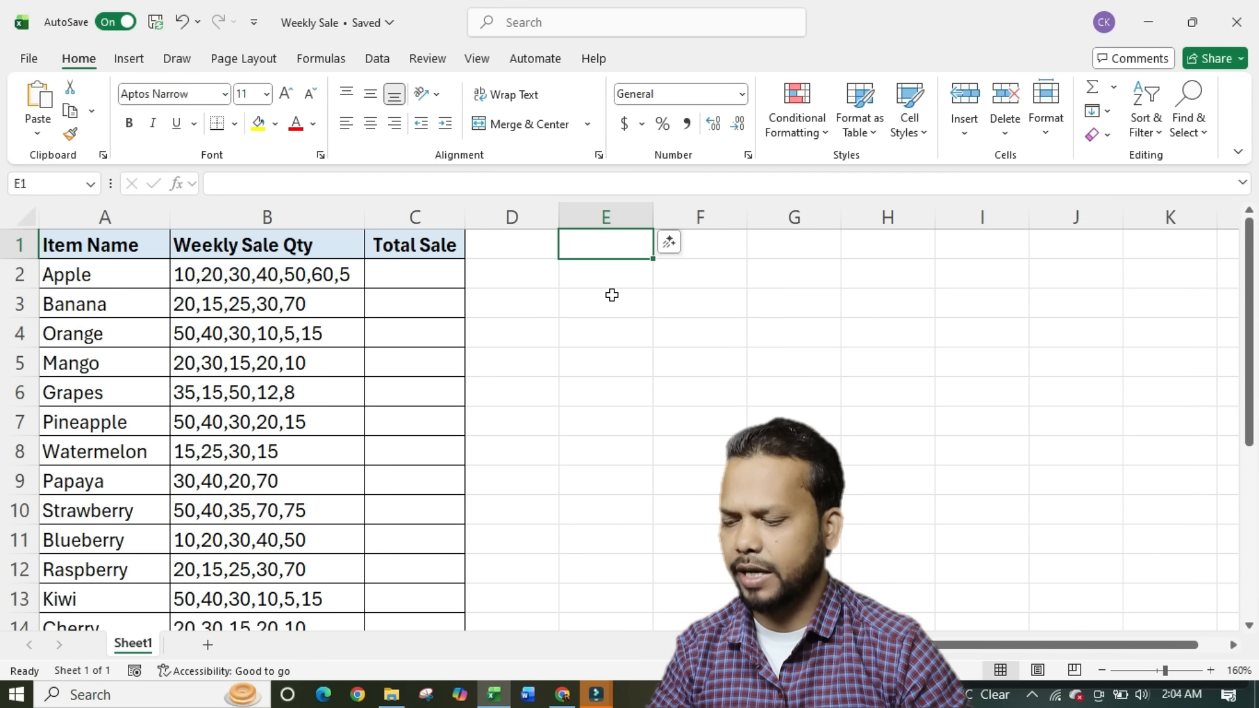
key("ctrl+v")
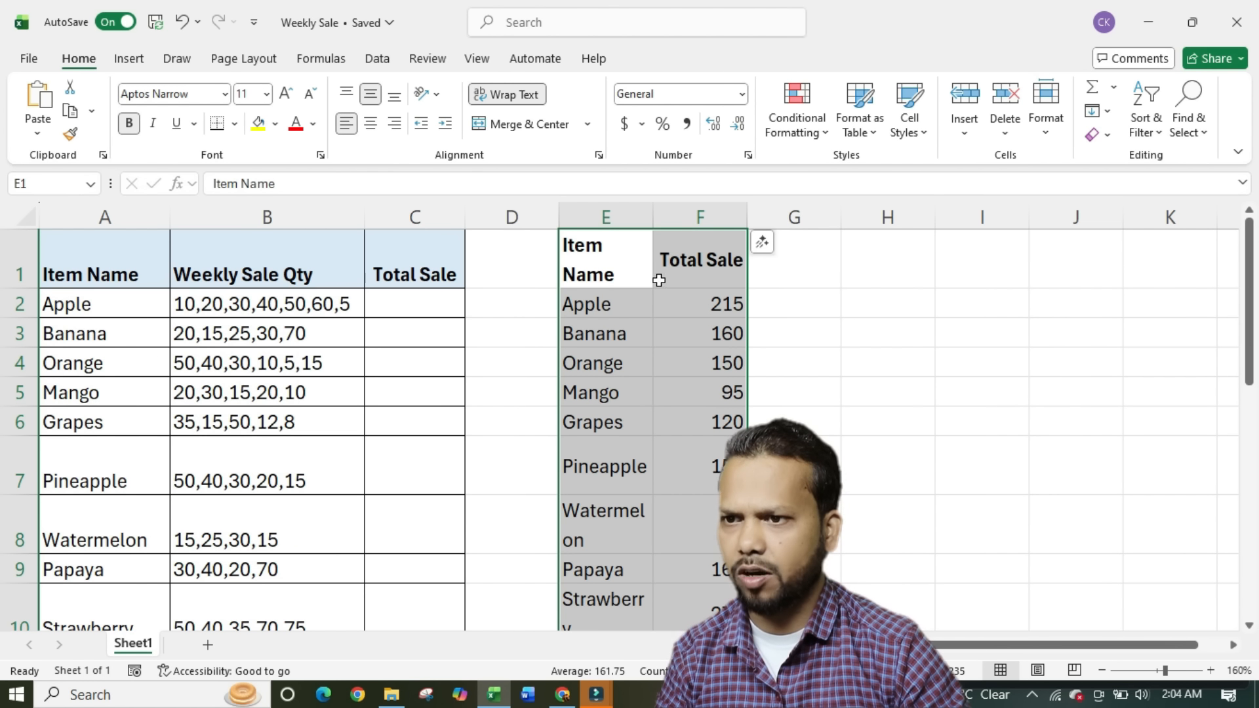
- Widen column E slightly so the pasted Item Name heading fits on one line
left_click(667, 368)
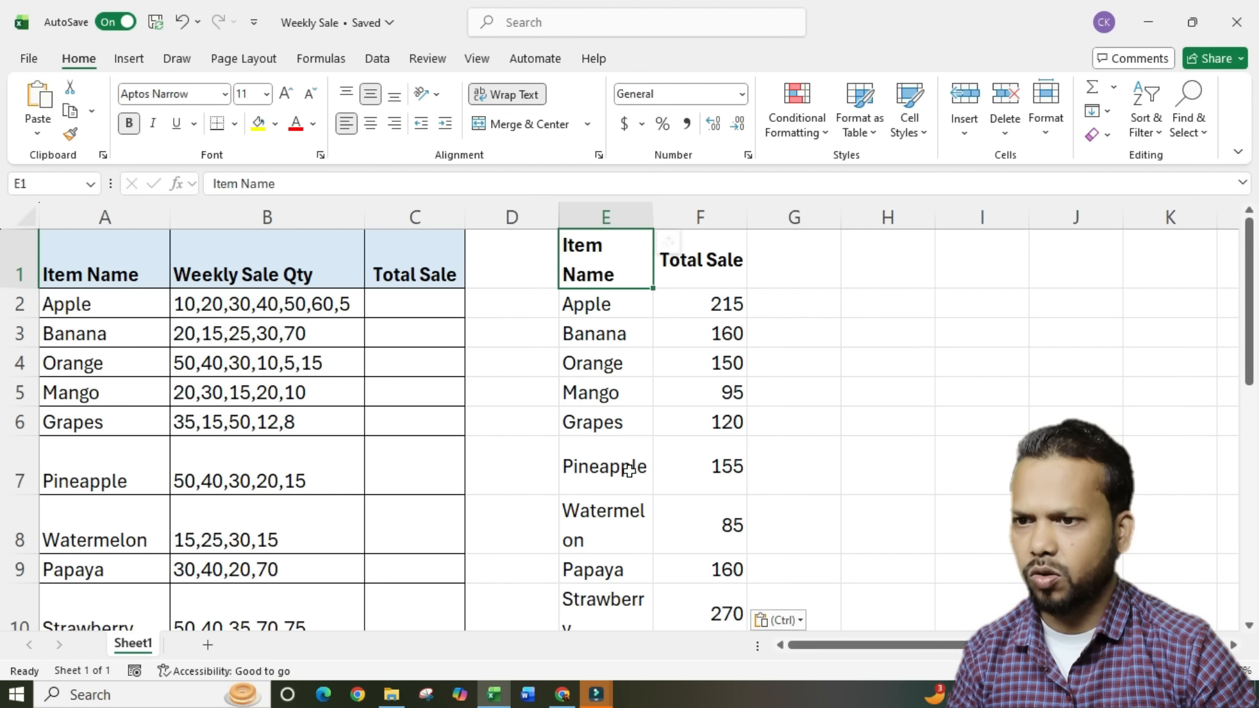
left_click(643, 467)
left_click_drag(652, 216, 669, 217)
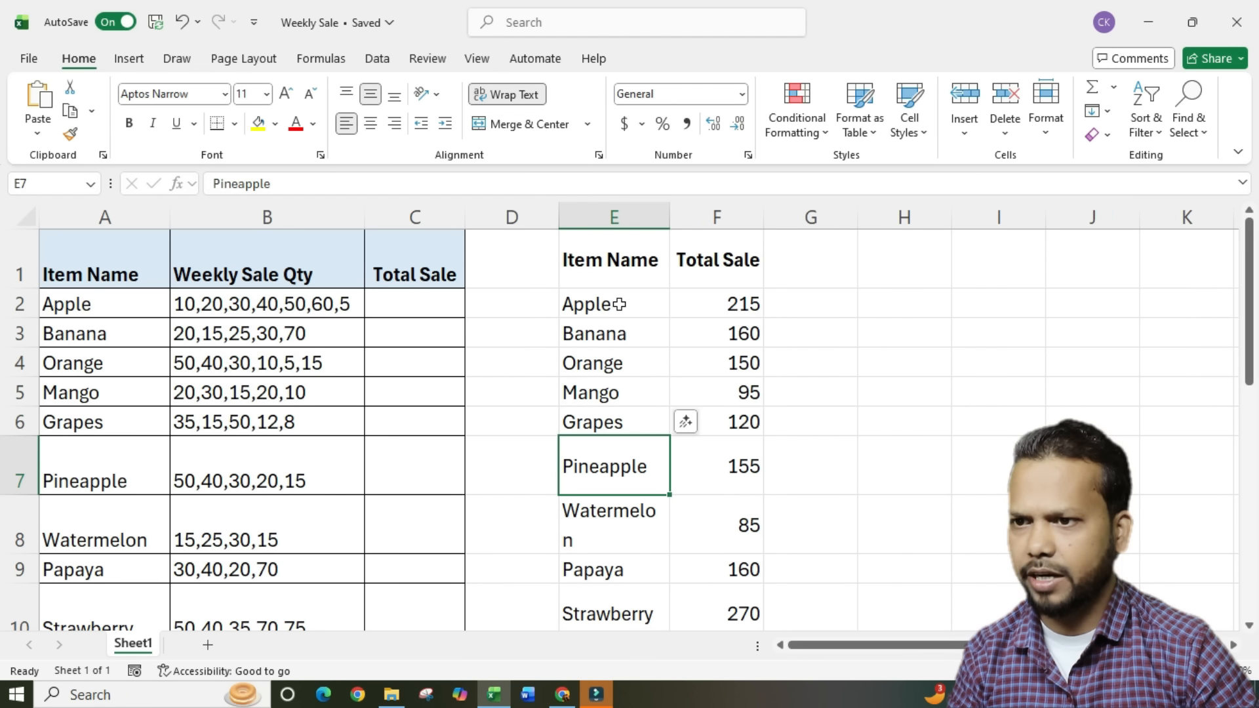
- Compare the Mango row's weekly quantities with its pasted total, and look over the Total Sale values in column F
double_click(80, 392)
left_click(19, 392)
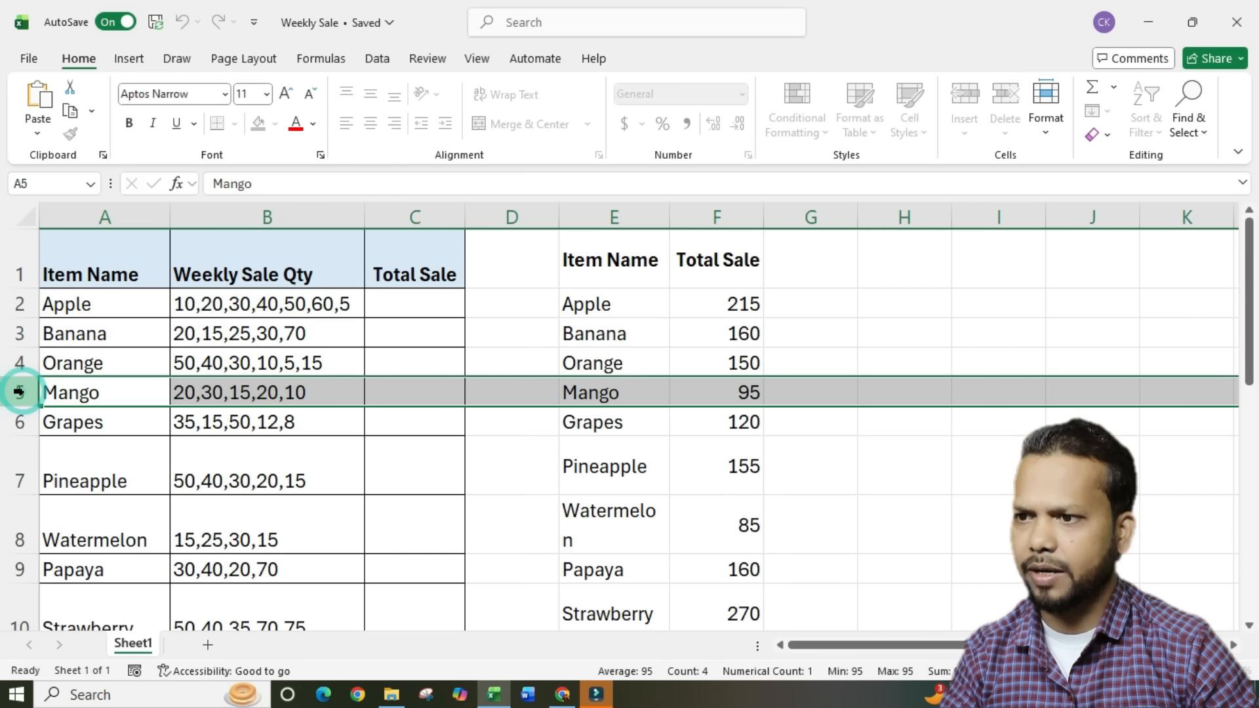
left_click(701, 396)
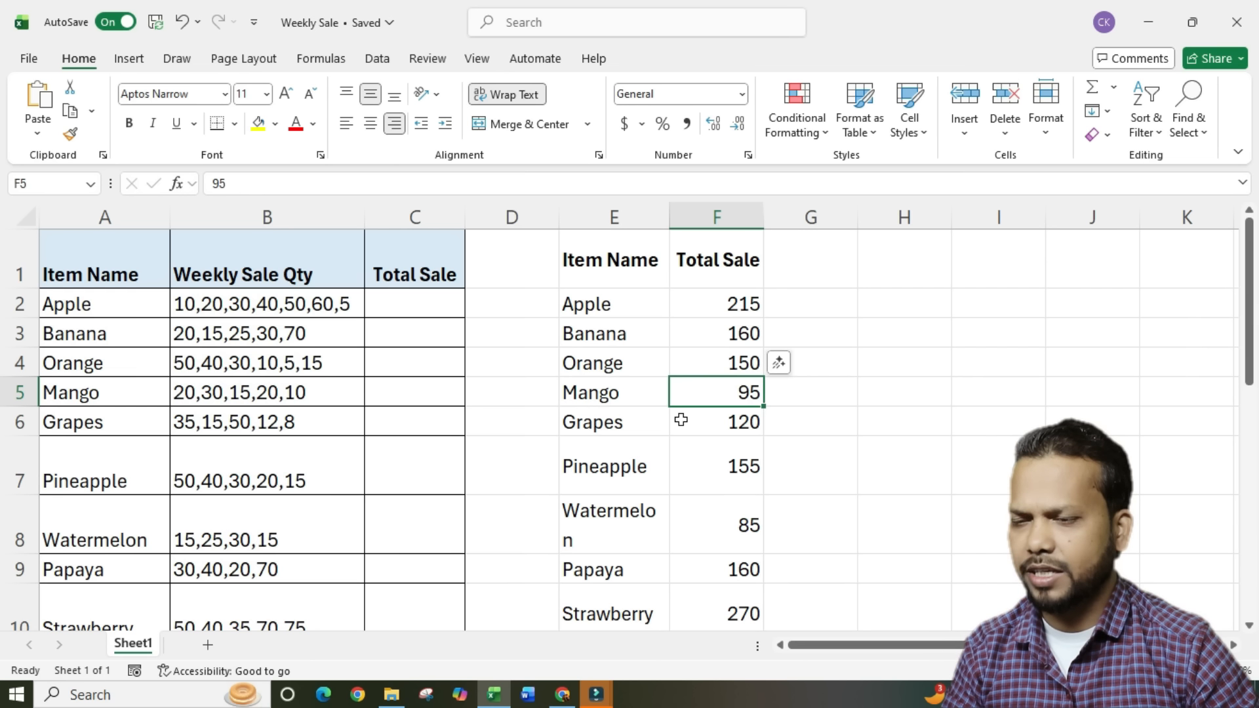
left_click(713, 215)
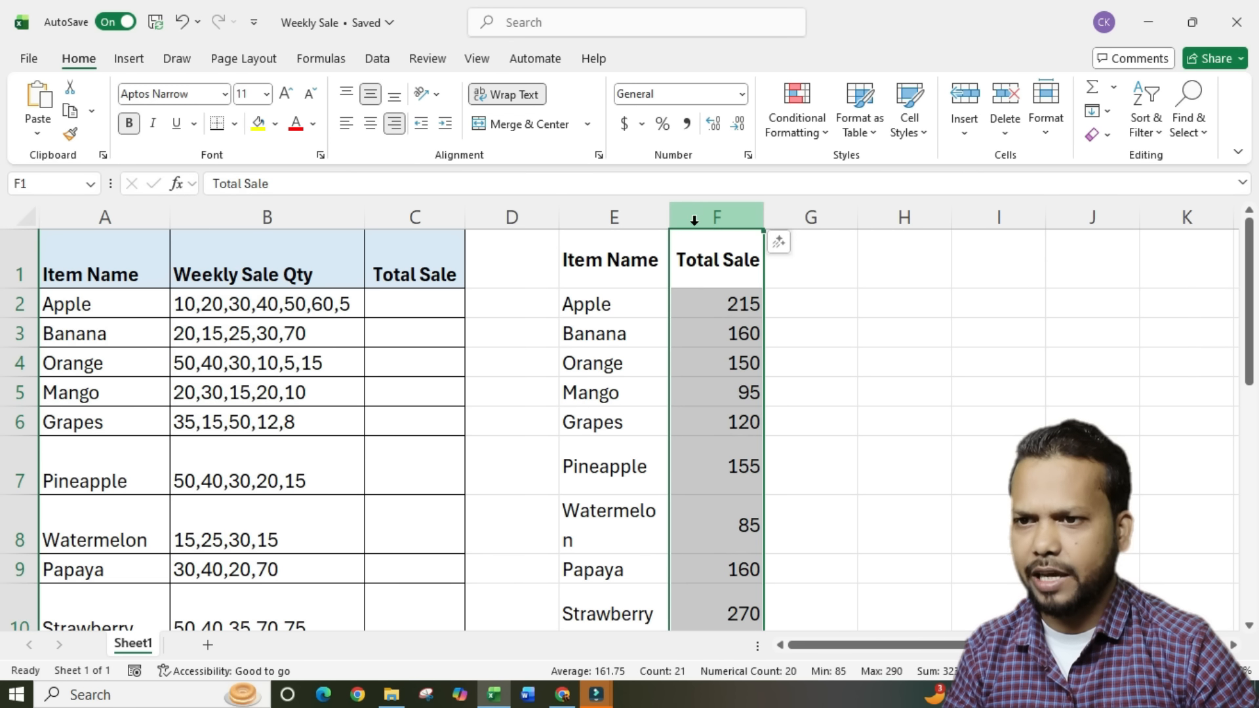
left_click(611, 339)
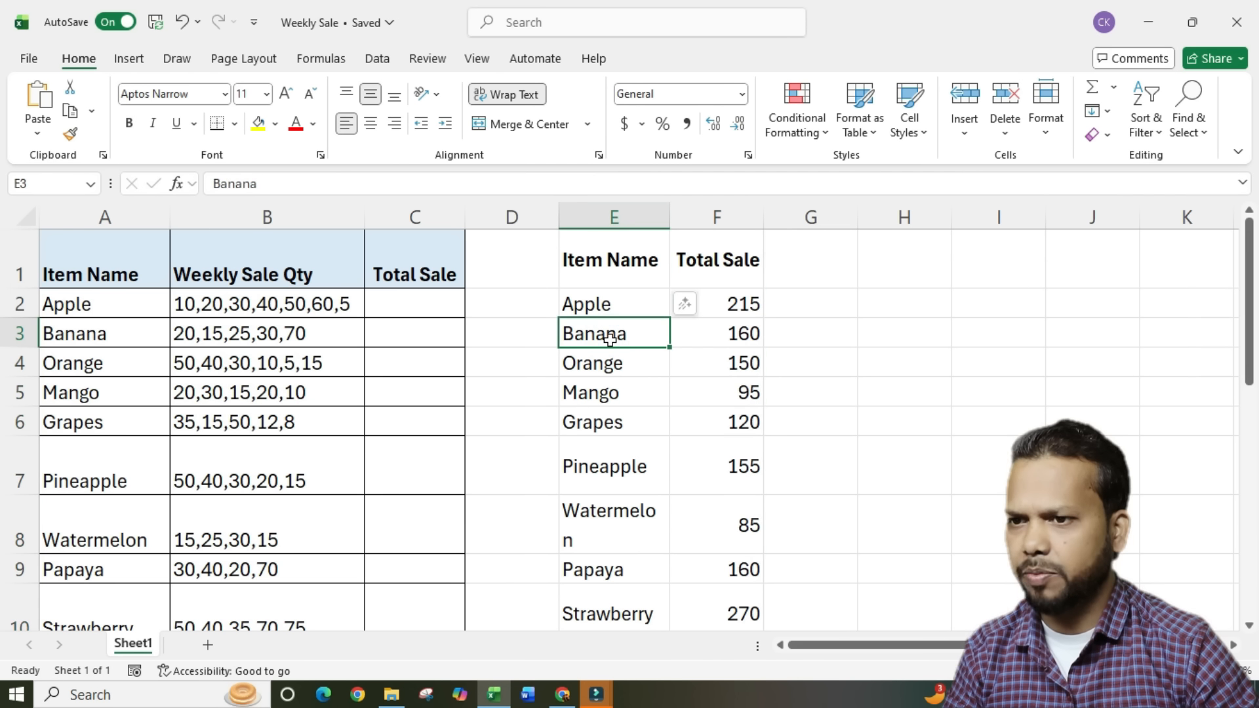
left_click(700, 372)
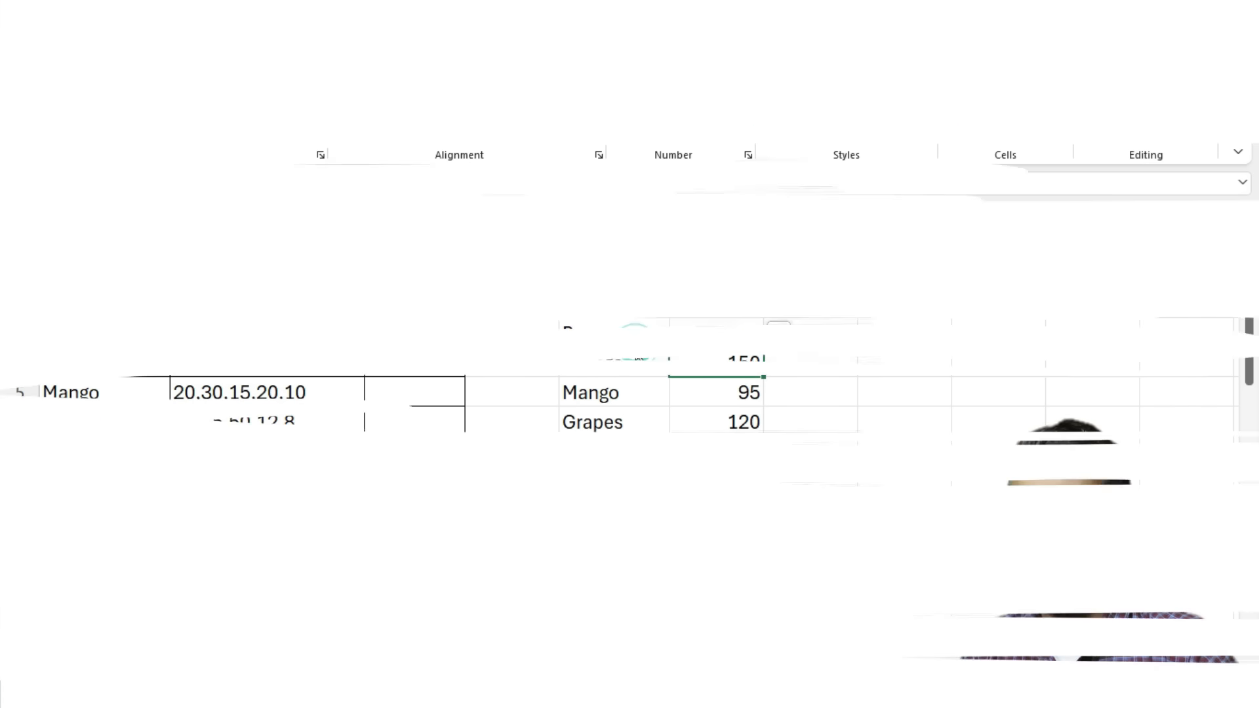